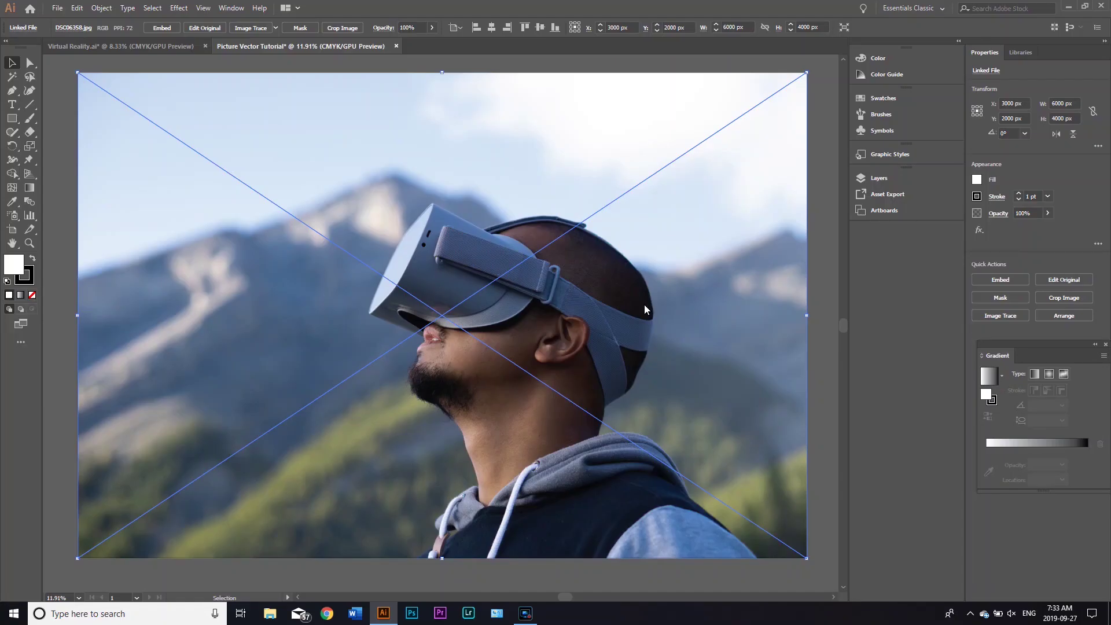
# Switch to the Virtual Reality.ai document and examine the vector illustration alongside its reference photo
pyautogui.click(829, 172)
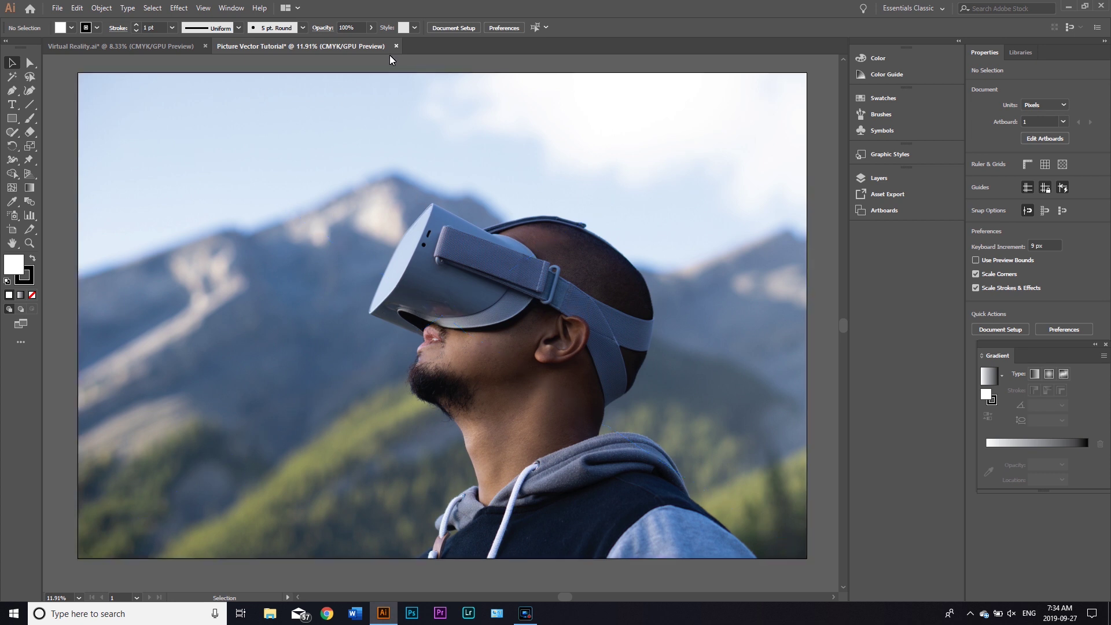
pyautogui.click(170, 46)
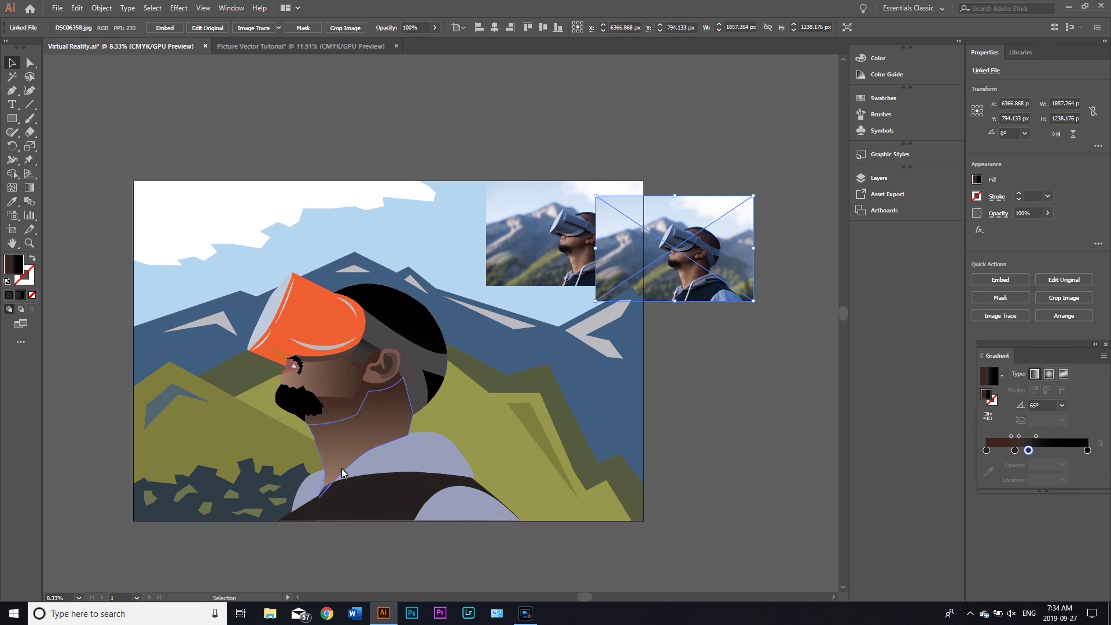
pyautogui.click(366, 560)
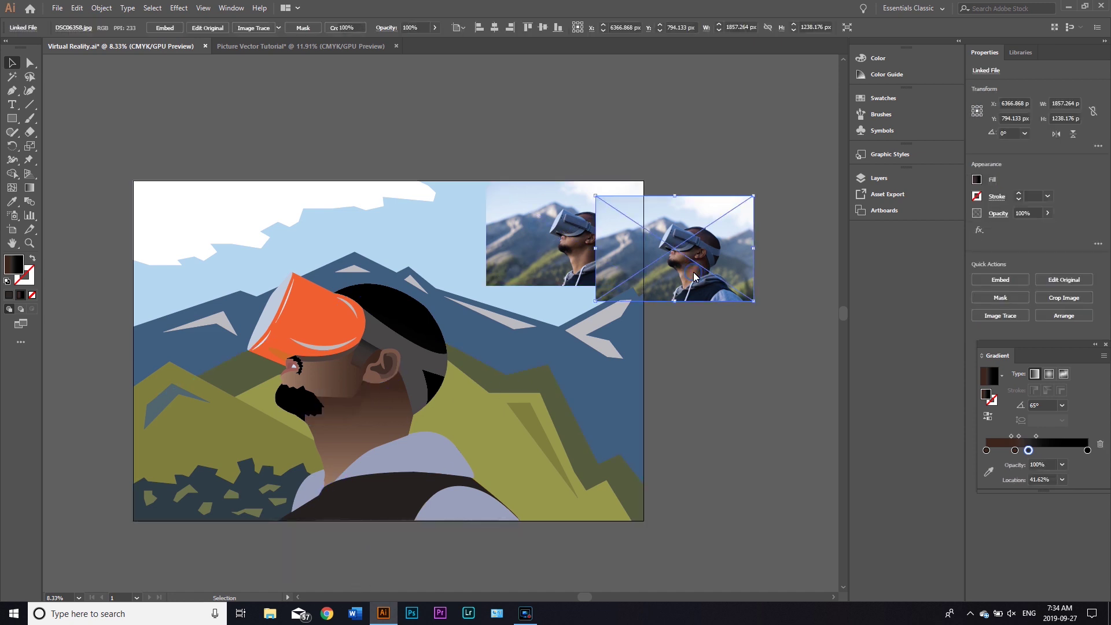
pyautogui.moveTo(443, 535); pyautogui.dragTo(549, 496)
pyautogui.hotkey('ctrl', '+')
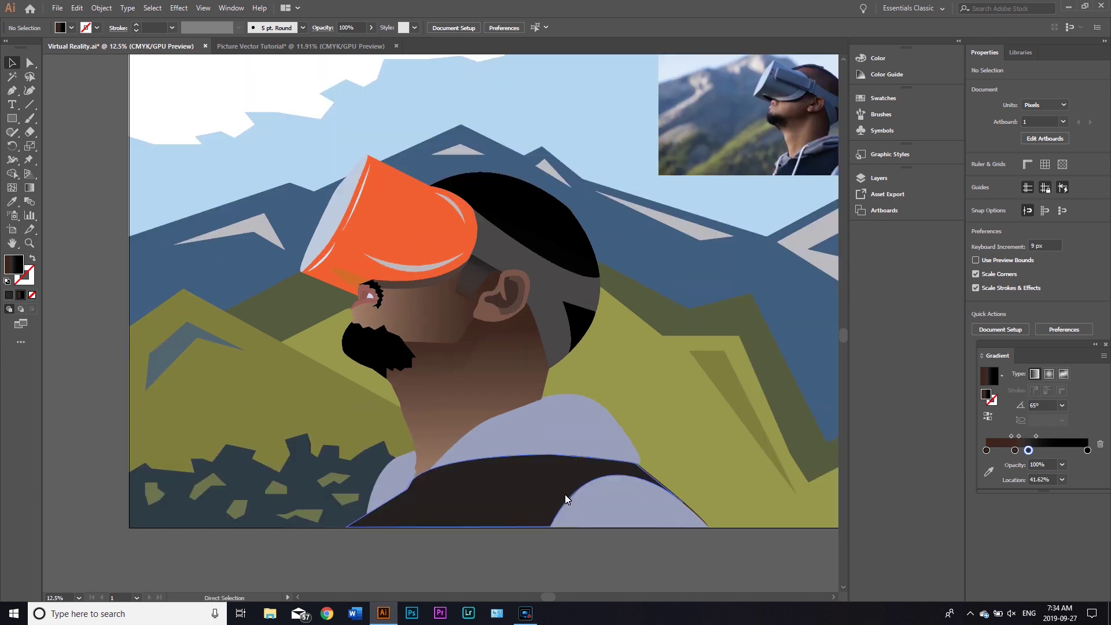
pyautogui.moveTo(603, 415); pyautogui.dragTo(534, 459)
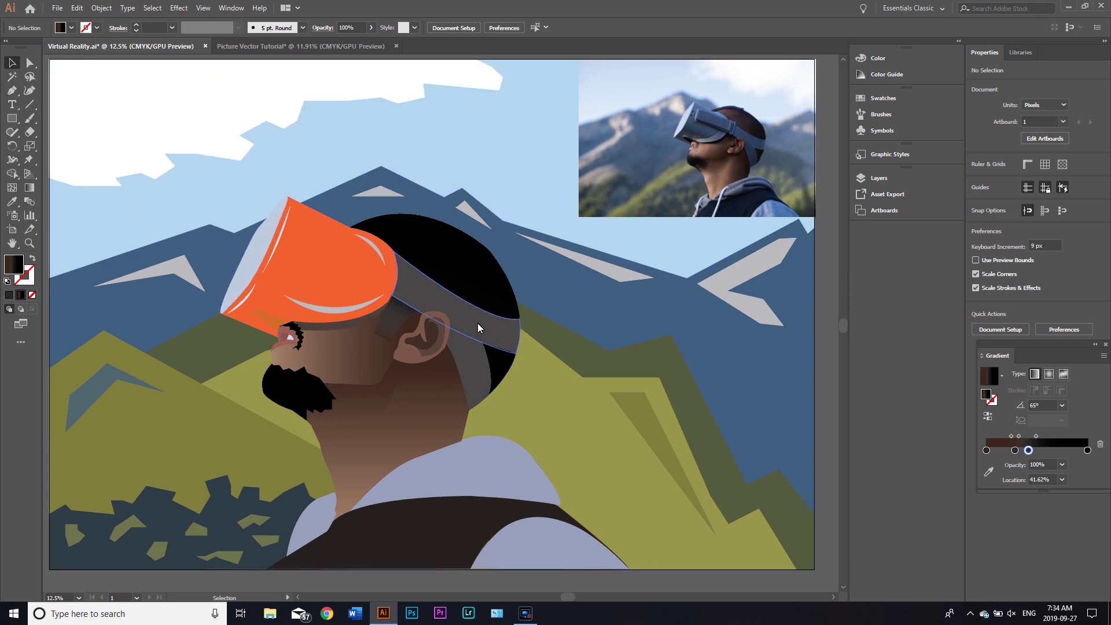
# Return to the Picture Vector Tutorial document and activate the Pen tool
pyautogui.hotkey('ctrl', 'Tab')
pyautogui.moveTo(603, 353); pyautogui.dragTo(600, 342)
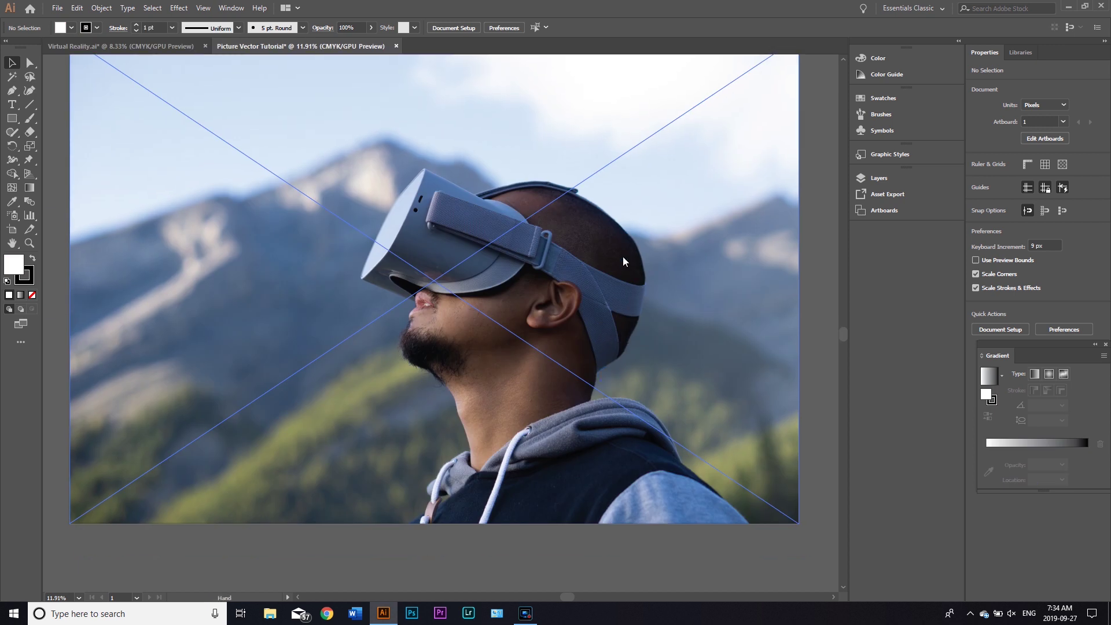
pyautogui.moveTo(627, 256); pyautogui.dragTo(591, 235)
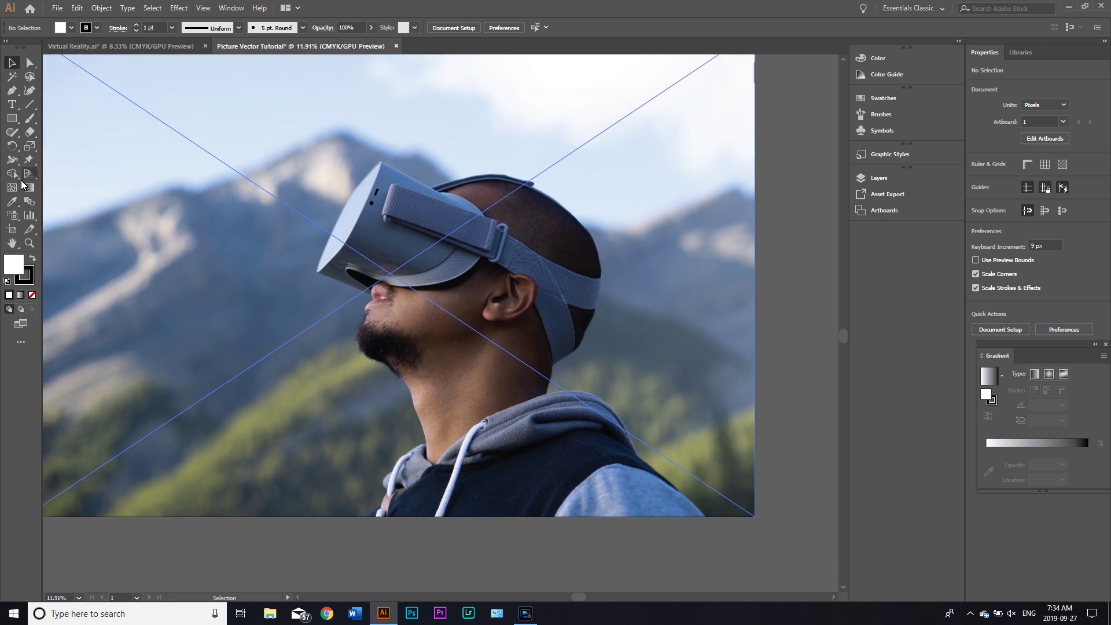
pyautogui.click(12, 91)
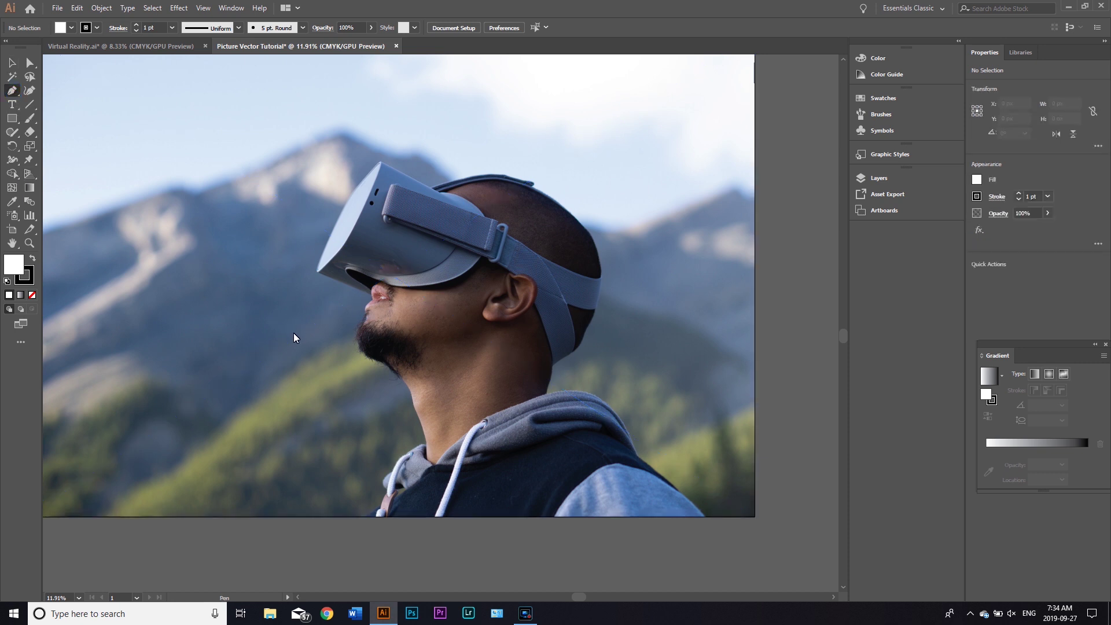
# Examine the man's outline in the photo up close, from the hoodie and neck to the headset
pyautogui.press('space')
pyautogui.moveTo(373, 535); pyautogui.dragTo(406, 475)
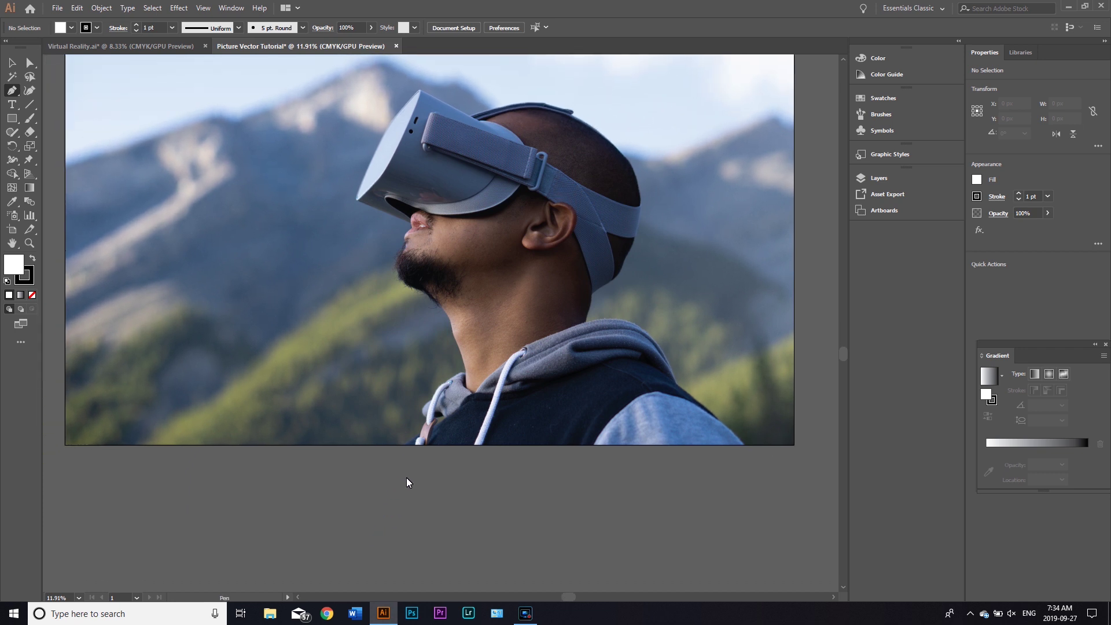
pyautogui.hotkey('ctrl', '=')
pyautogui.hotkey('ctrl', '=')
pyautogui.hotkey('ctrl', '=')
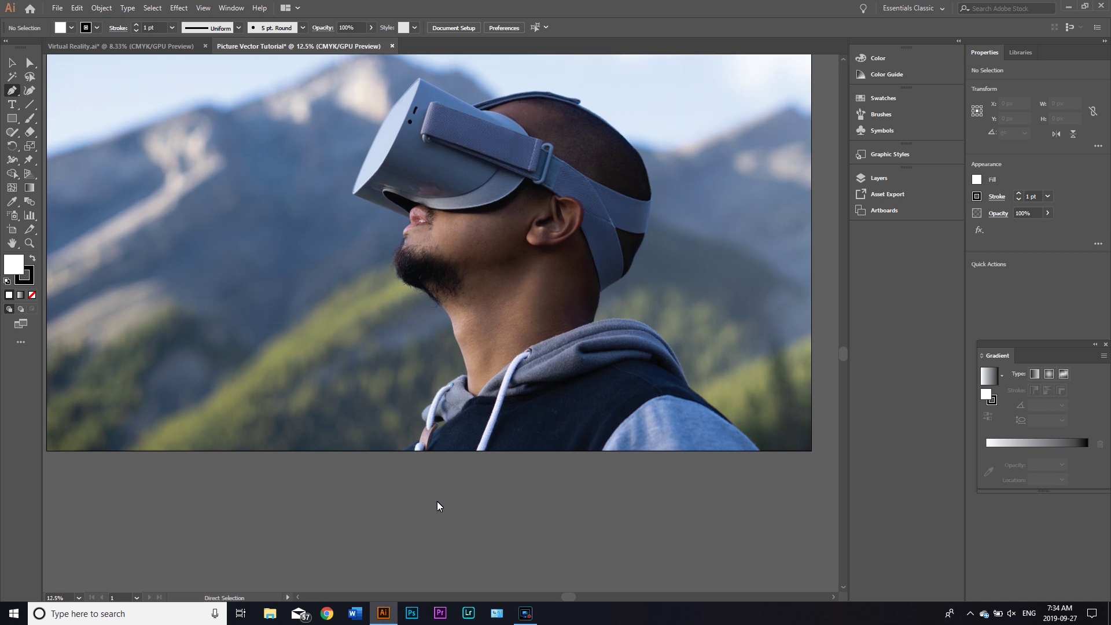
pyautogui.press('space')
pyautogui.moveTo(453, 520); pyautogui.dragTo(458, 452)
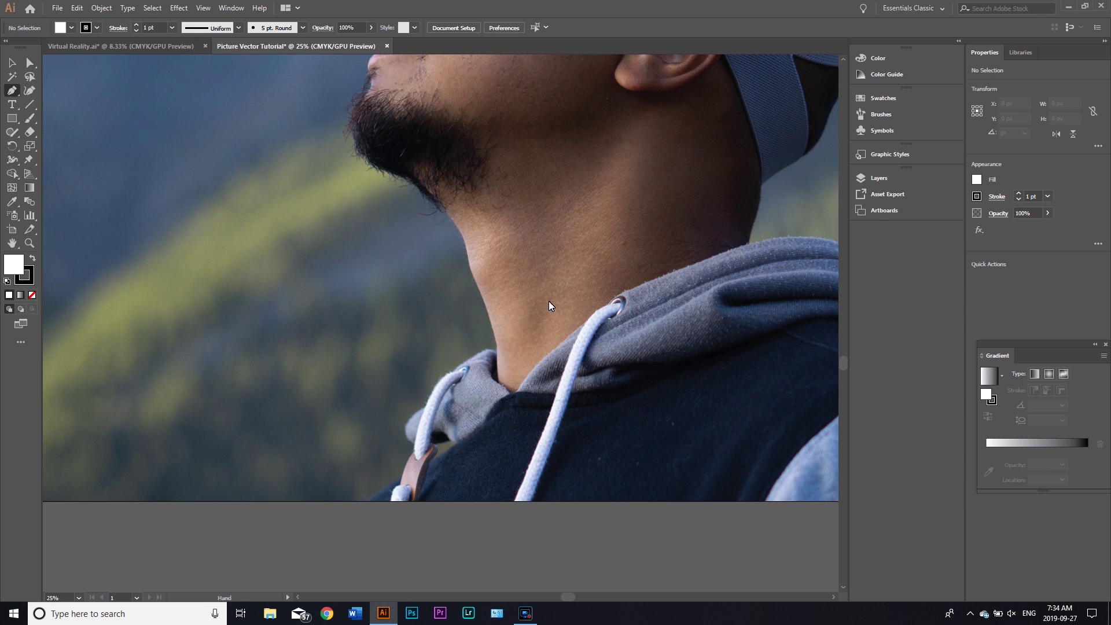
pyautogui.scroll(8, 548, 306)
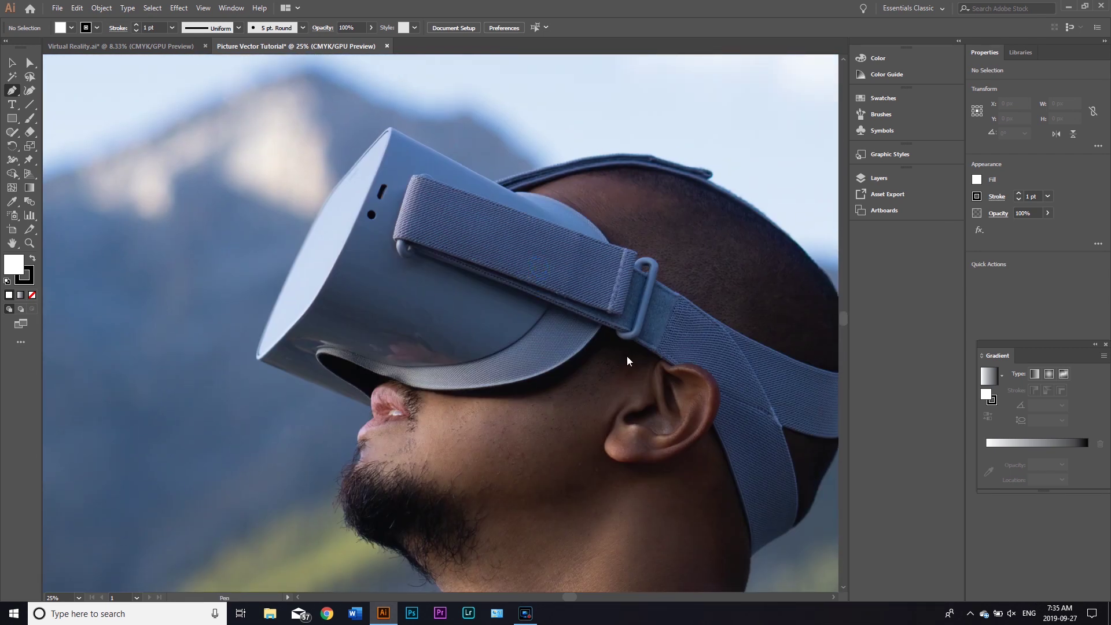
pyautogui.moveTo(626, 412); pyautogui.dragTo(475, 131)
pyautogui.moveTo(621, 465); pyautogui.dragTo(809, 467)
pyautogui.moveTo(727, 486); pyautogui.dragTo(730, 422)
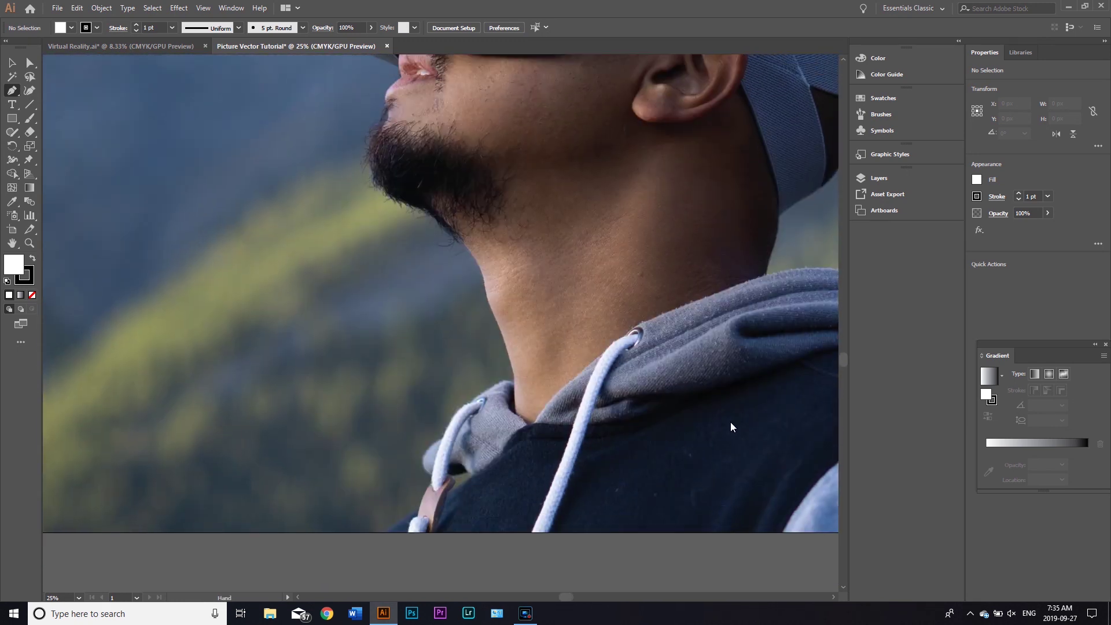
# Start a path at the photo's lower edge and trace up the front of the jacket to the hoodie's short drawstring
pyautogui.click(386, 533)
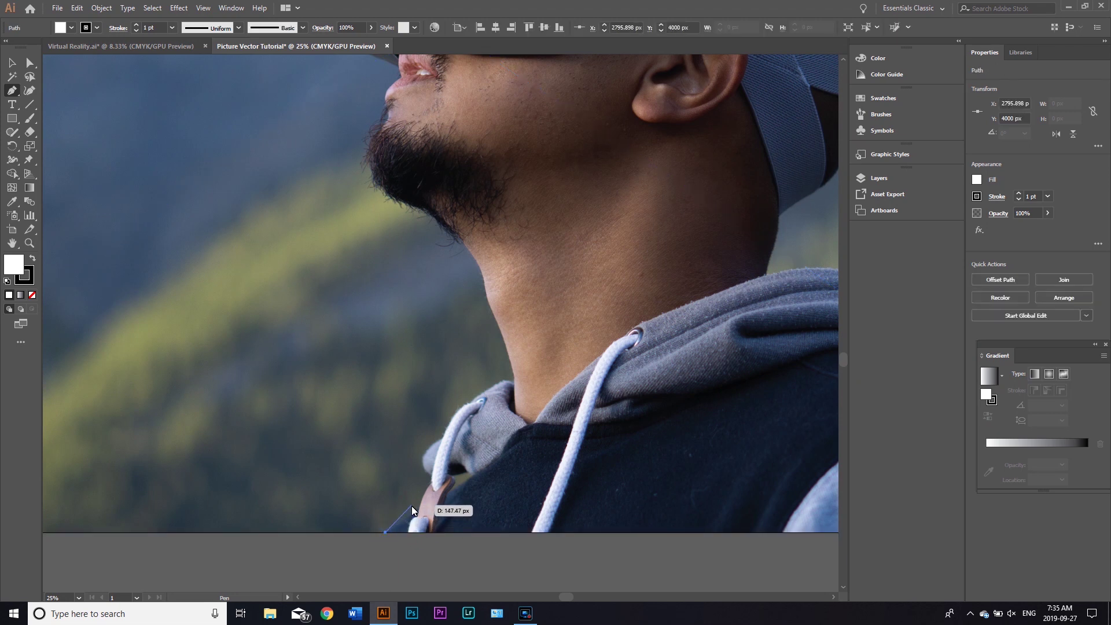
pyautogui.moveTo(417, 513)
pyautogui.mouseDown()
pyautogui.moveTo(435, 505)
pyautogui.moveTo(449, 516)
pyautogui.moveTo(432, 510)
pyautogui.mouseUp()
pyautogui.moveTo(431, 508)
pyautogui.mouseDown()
pyautogui.moveTo(685, 509)
pyautogui.moveTo(700, 456)
pyautogui.moveTo(703, 474)
pyautogui.moveTo(533, 479)
pyautogui.moveTo(516, 497)
pyautogui.moveTo(489, 492)
pyautogui.moveTo(481, 508)
pyautogui.moveTo(433, 510)
pyautogui.mouseUp()
pyautogui.moveTo(430, 509); pyautogui.dragTo(429, 509)
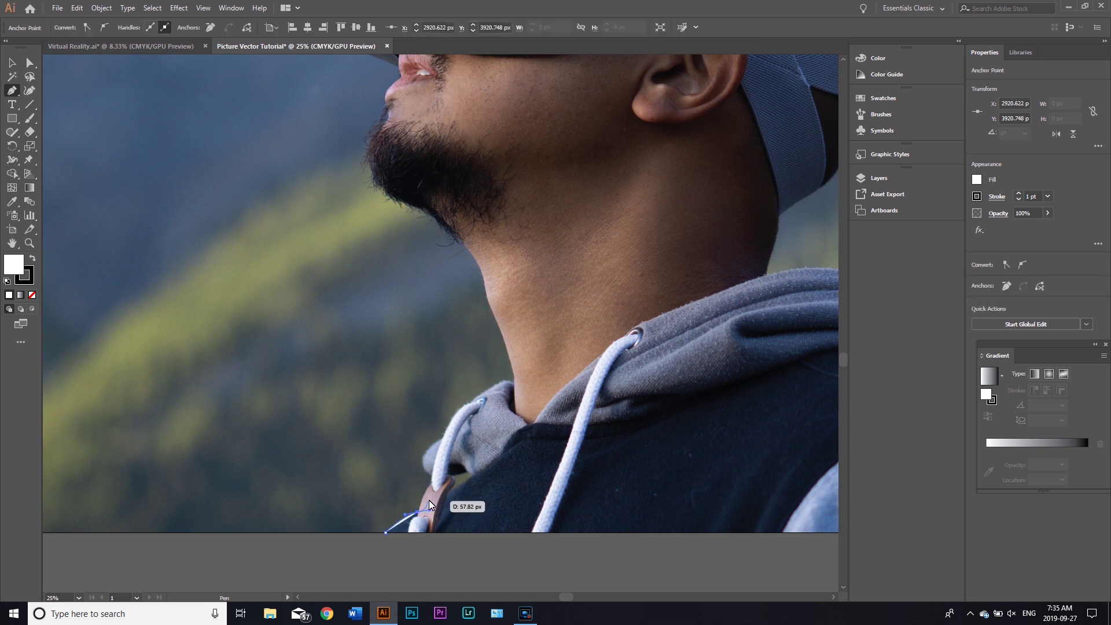
pyautogui.moveTo(418, 510); pyautogui.dragTo(432, 484)
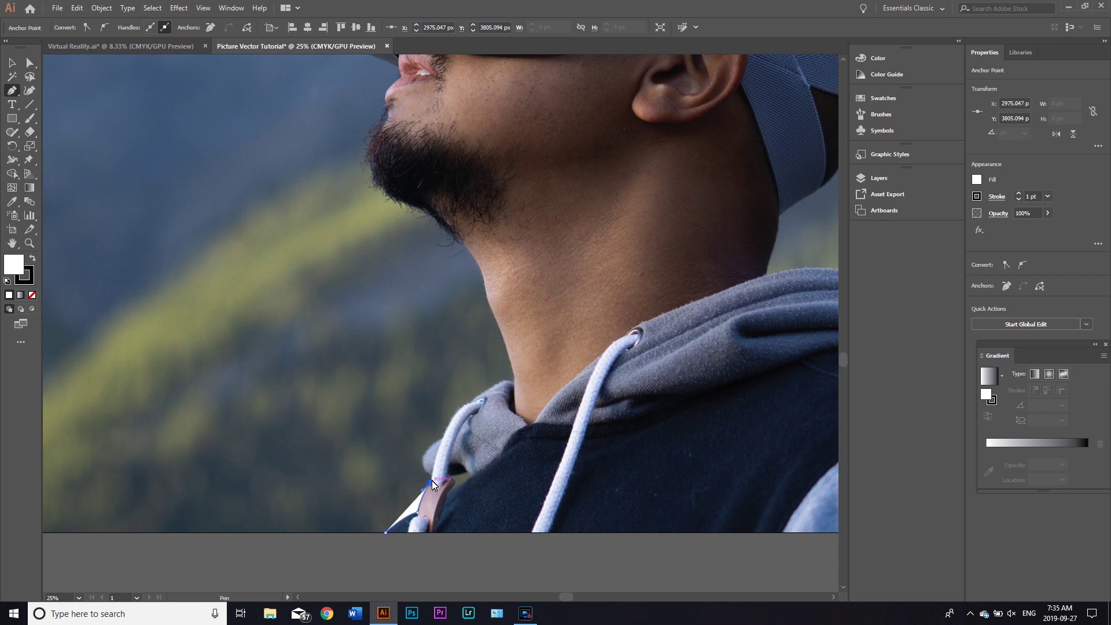
pyautogui.moveTo(432, 480); pyautogui.dragTo(433, 479)
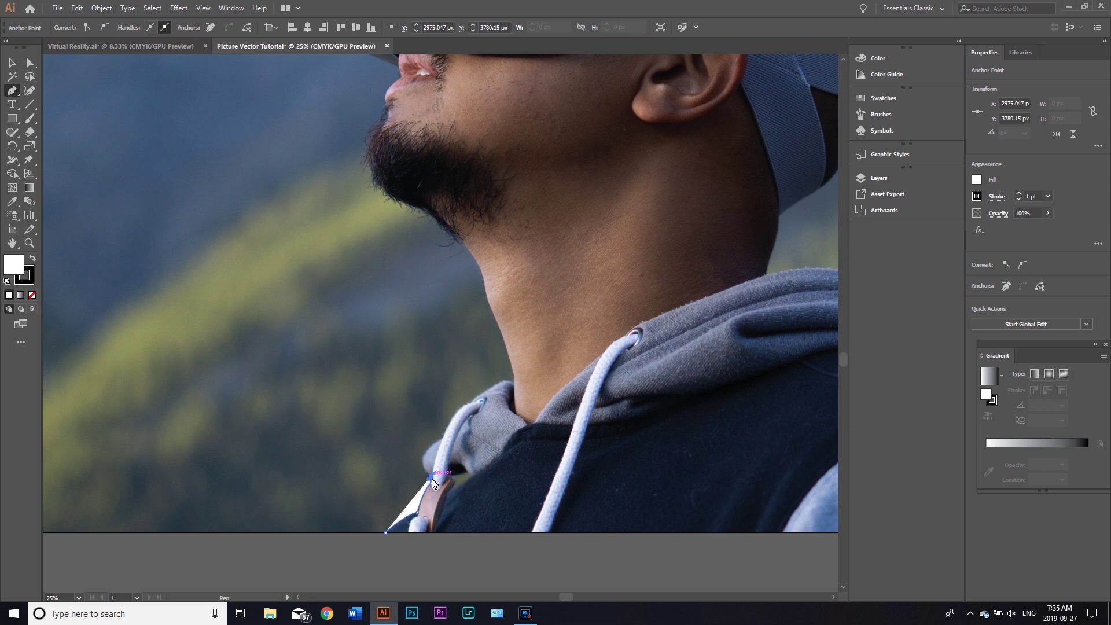
# Continue the path around the front edge of the hood up to where it meets the throat
pyautogui.click(442, 438)
pyautogui.moveTo(461, 425); pyautogui.dragTo(473, 401)
pyautogui.click(472, 402)
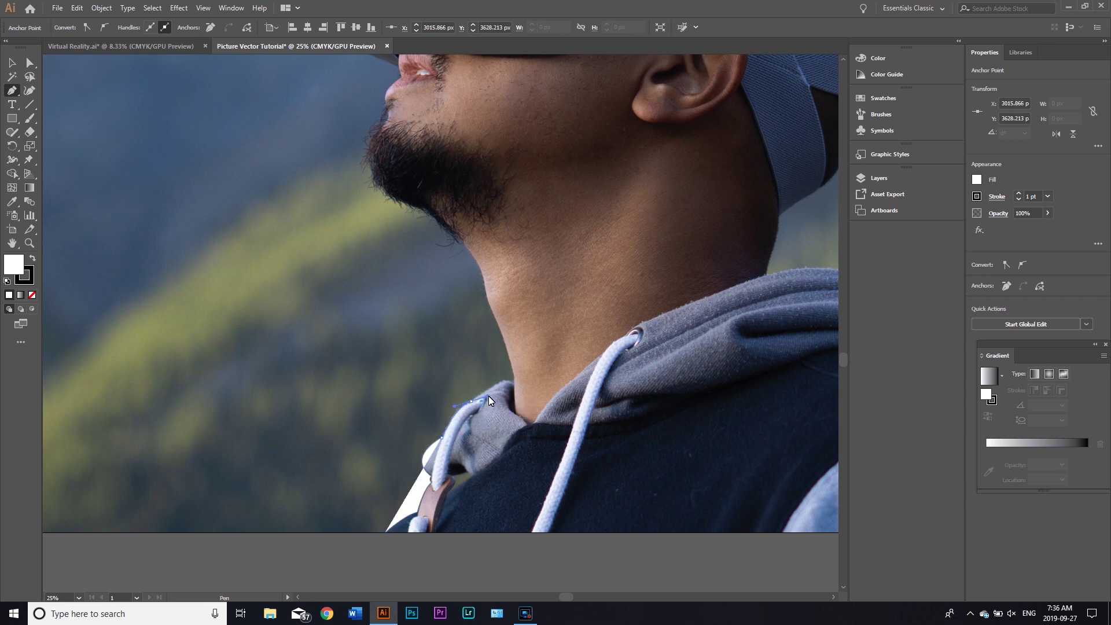
pyautogui.moveTo(488, 395); pyautogui.dragTo(519, 401)
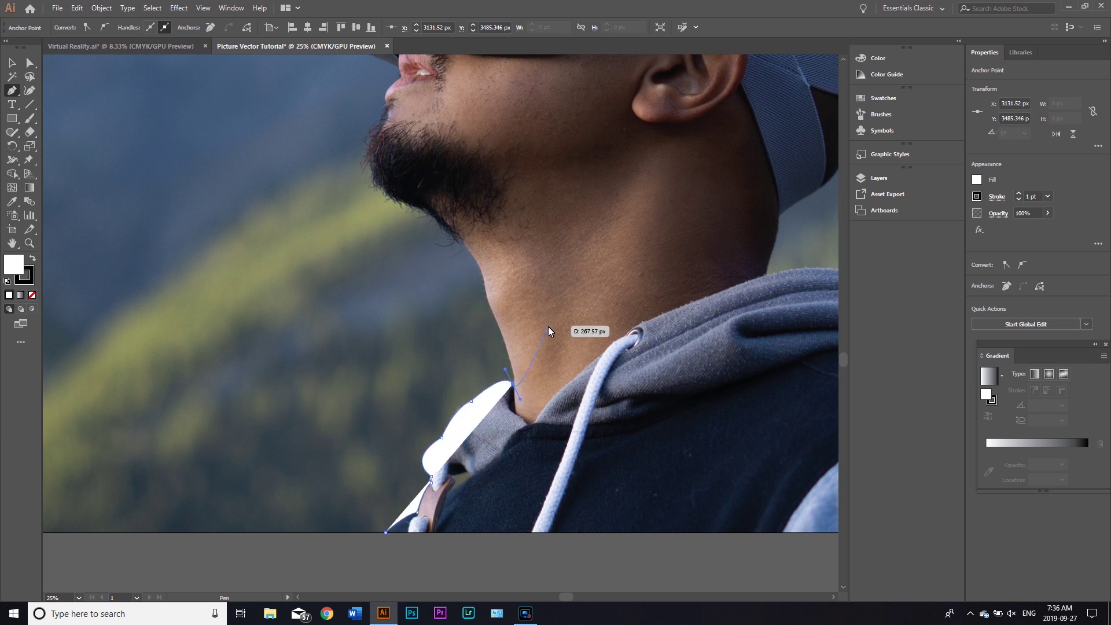
pyautogui.click(513, 384)
# Trace the front of the neck and continue the path around the beard and chin
pyautogui.moveTo(551, 313); pyautogui.dragTo(542, 428)
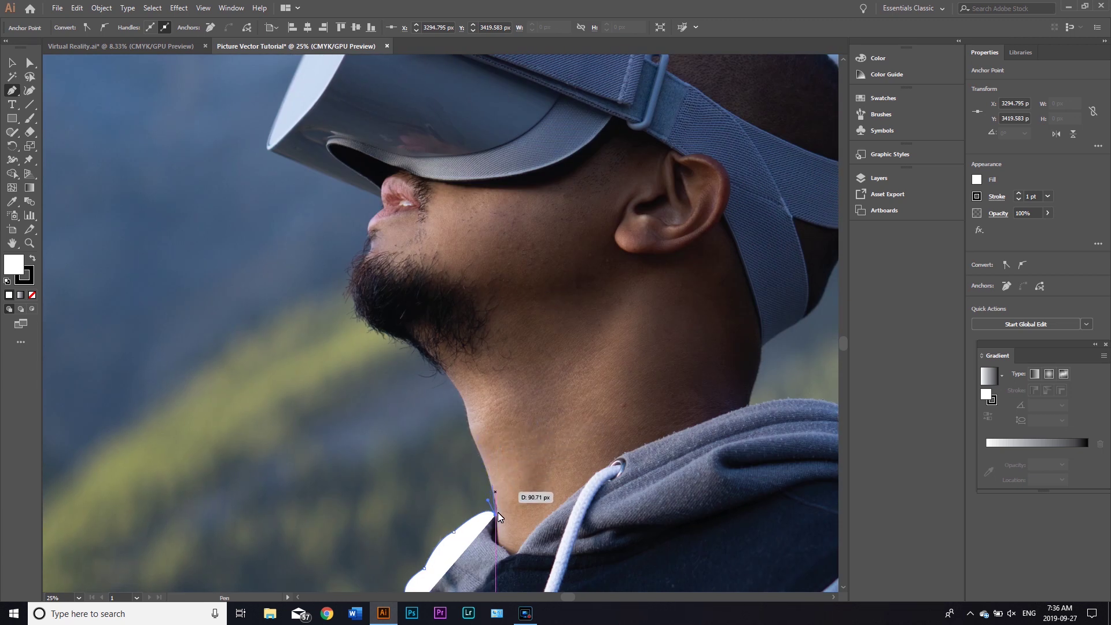
pyautogui.click(476, 444)
pyautogui.click(464, 401)
pyautogui.click(422, 348)
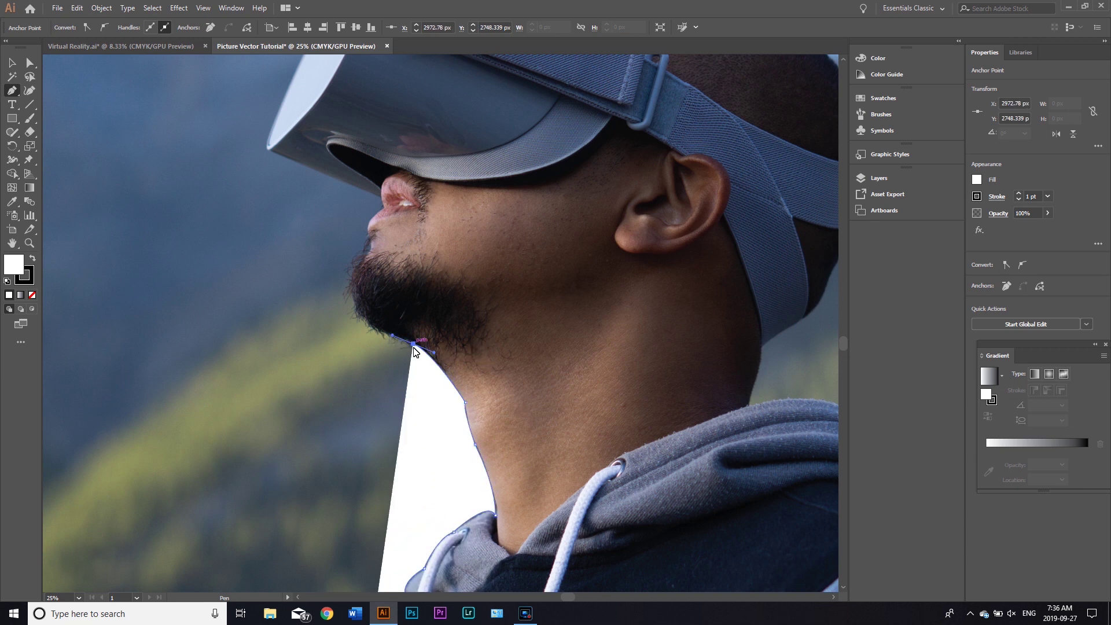
pyautogui.click(365, 259)
# Extend the path past the lips and along the headset's front face to its upper corner
pyautogui.moveTo(366, 259); pyautogui.dragTo(369, 360)
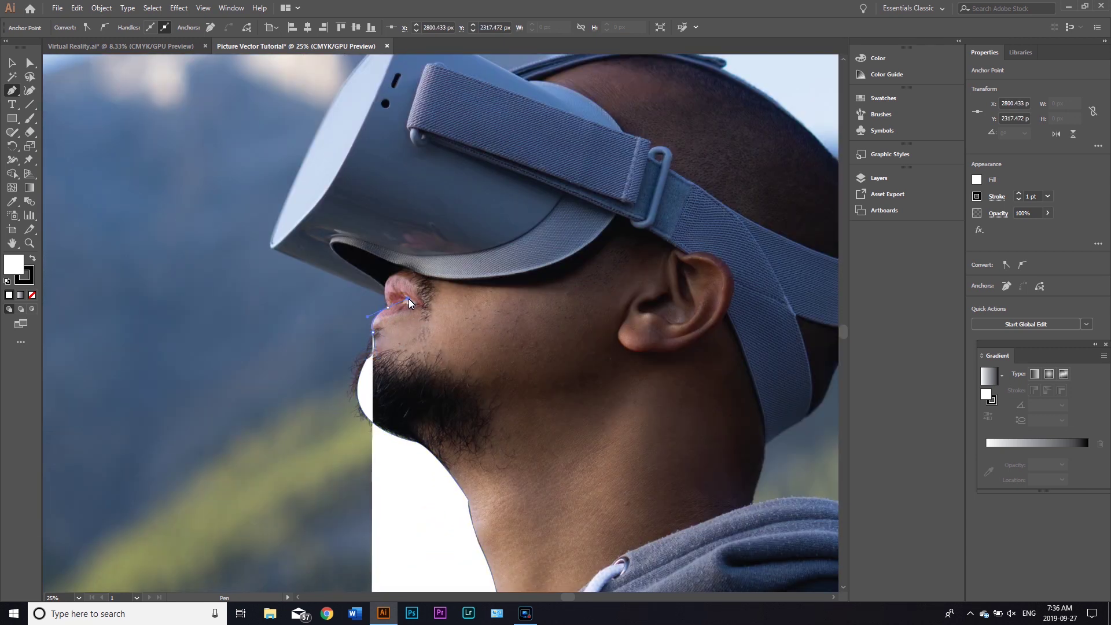
pyautogui.moveTo(273, 248); pyautogui.dragTo(273, 339)
pyautogui.click(315, 263)
pyautogui.click(328, 239)
pyautogui.moveTo(391, 169); pyautogui.dragTo(9, 265)
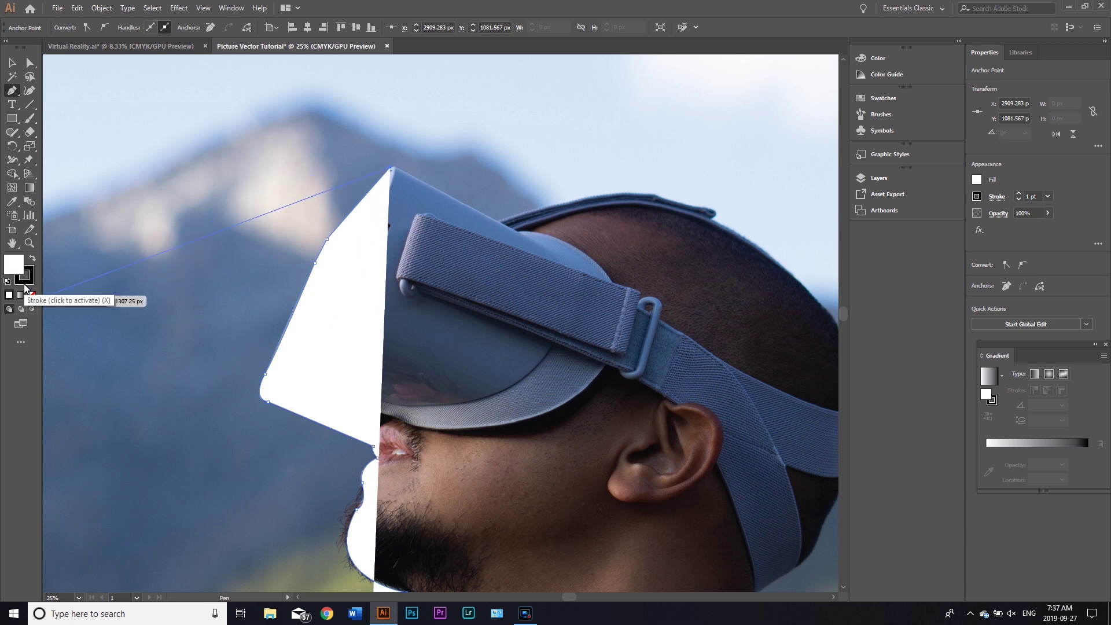
# Lower the opacity of the silhouette path to 47% so the photo shows through
pyautogui.moveTo(28, 284); pyautogui.dragTo(1003, 246)
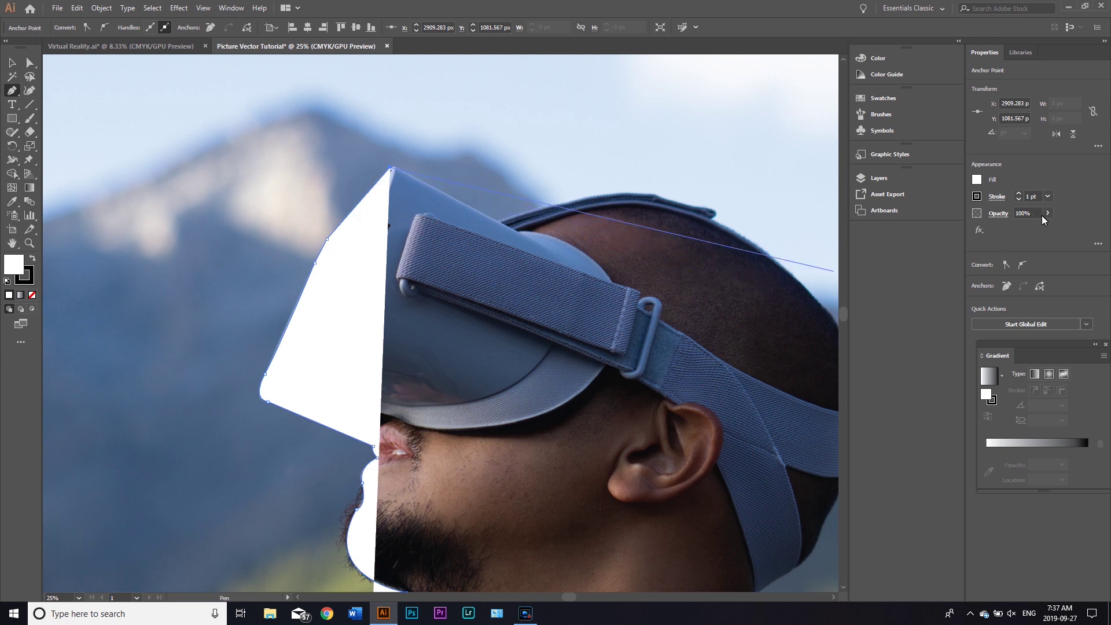
pyautogui.moveTo(1057, 218)
pyautogui.mouseDown()
pyautogui.moveTo(506, 302)
pyautogui.moveTo(293, 367)
pyautogui.moveTo(372, 313)
pyautogui.moveTo(416, 325)
pyautogui.moveTo(1067, 223)
pyautogui.mouseUp()
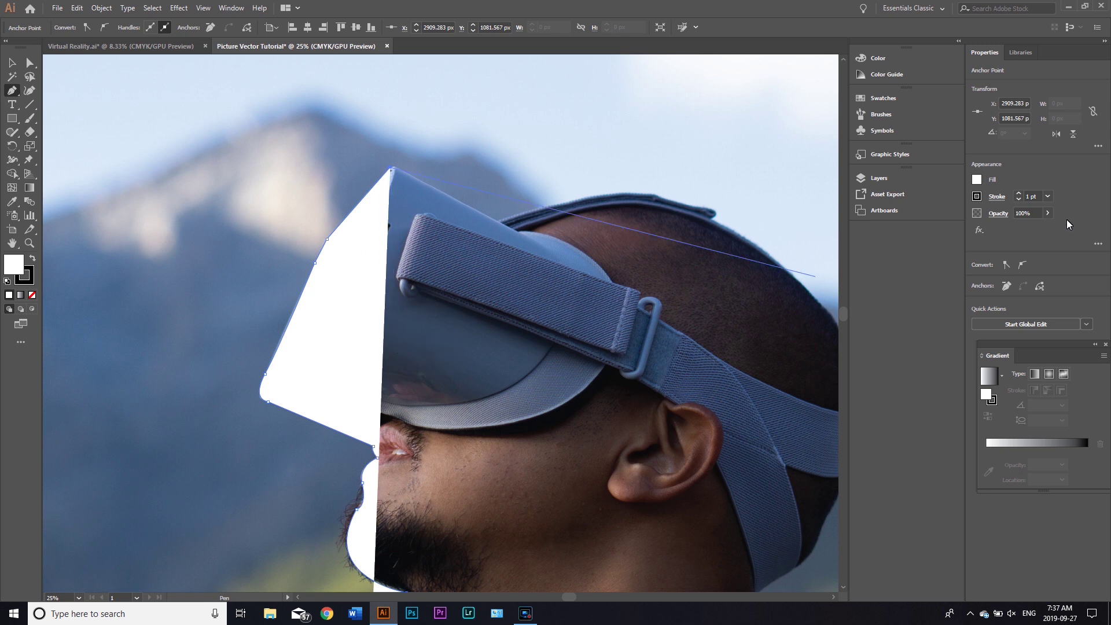
pyautogui.click(1050, 213)
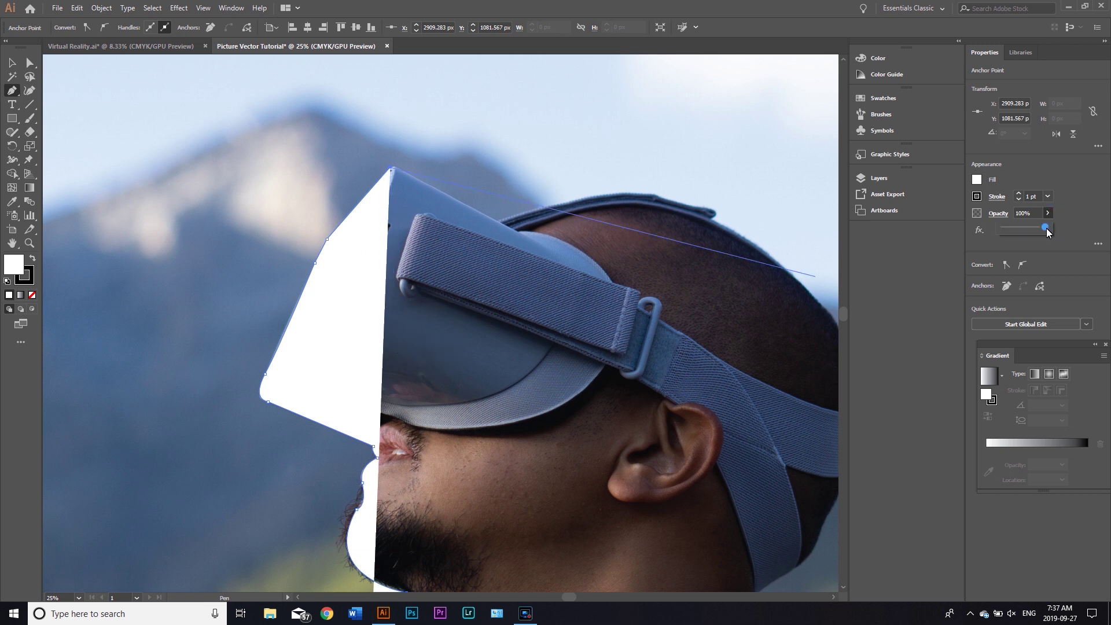
pyautogui.moveTo(1028, 228); pyautogui.dragTo(1024, 230)
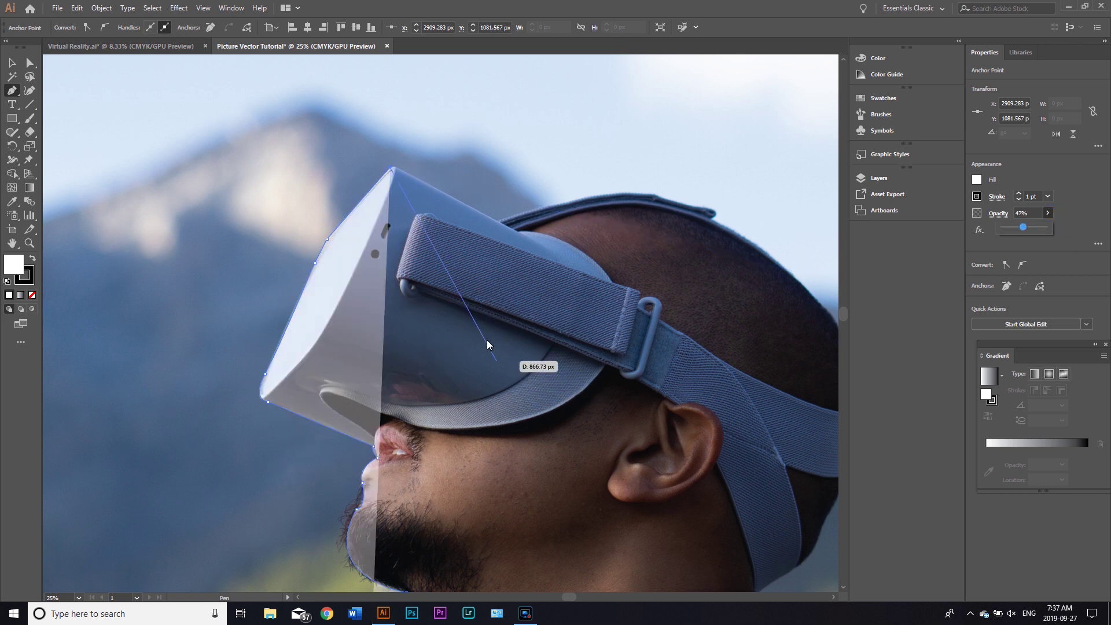
# Set both the fill and the stroke of the silhouette path to none
pyautogui.click(17, 270)
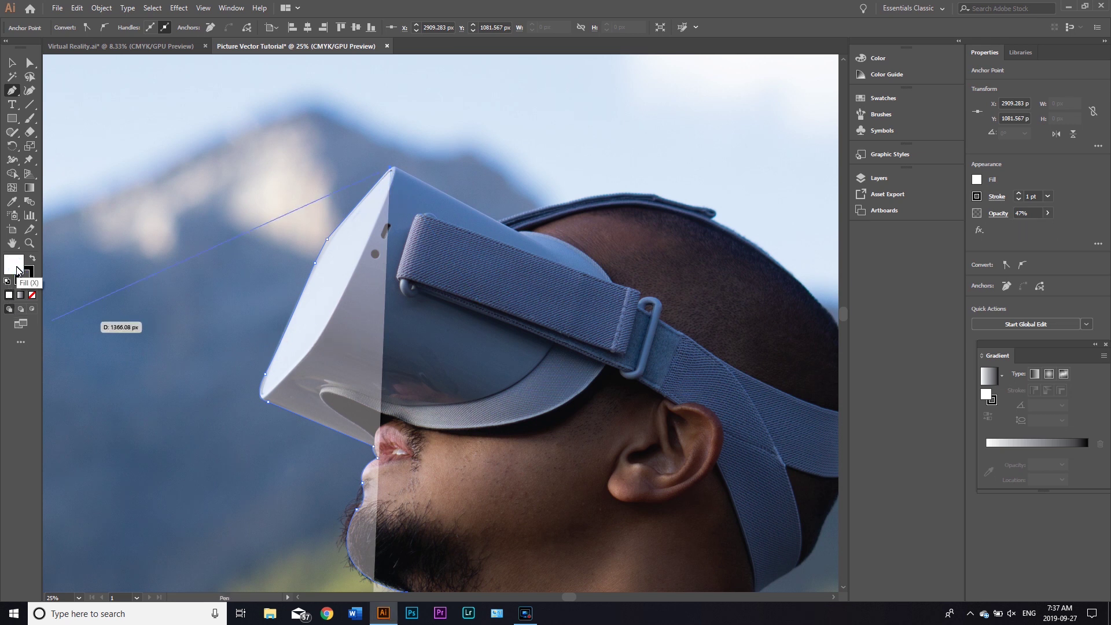
pyautogui.click(33, 295)
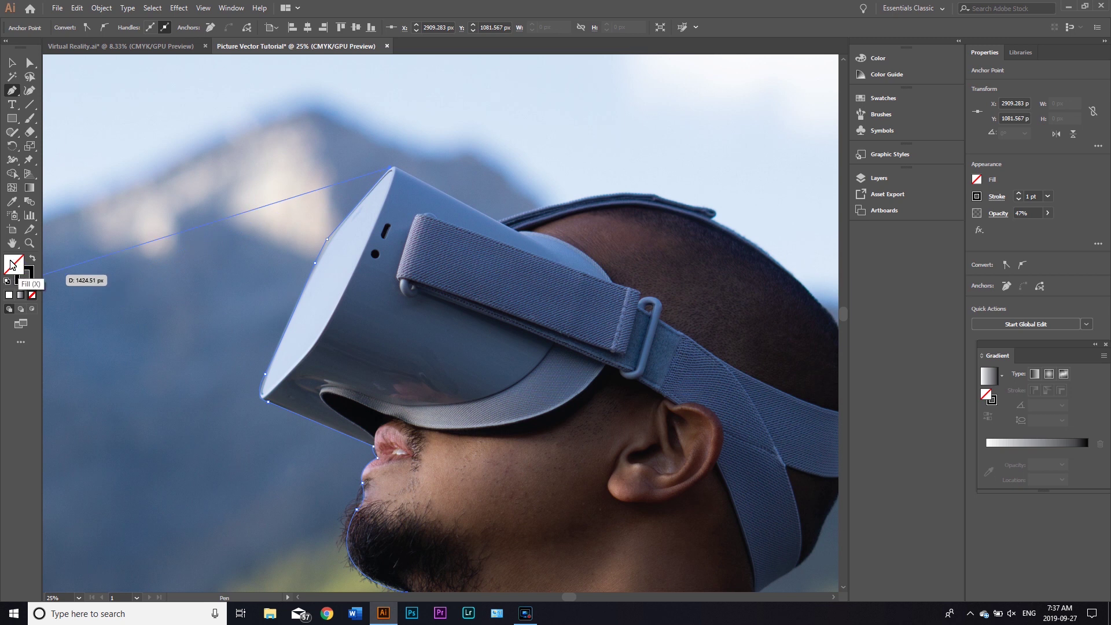
pyautogui.click(27, 276)
pyautogui.click(31, 296)
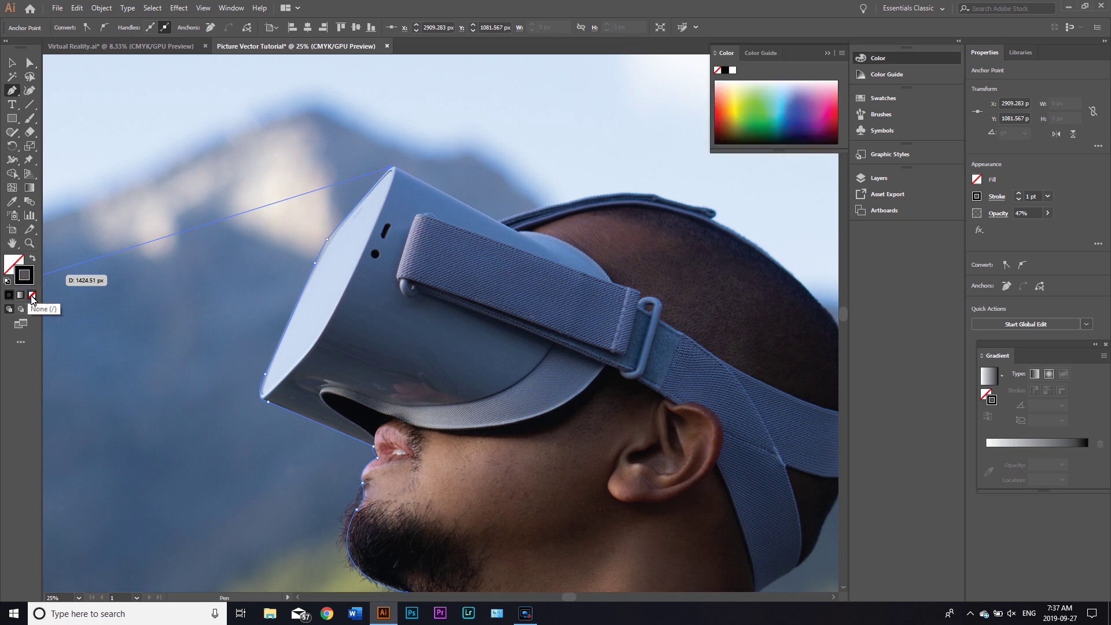
# Give the silhouette path a white fill using the Color Picker
pyautogui.click(18, 262)
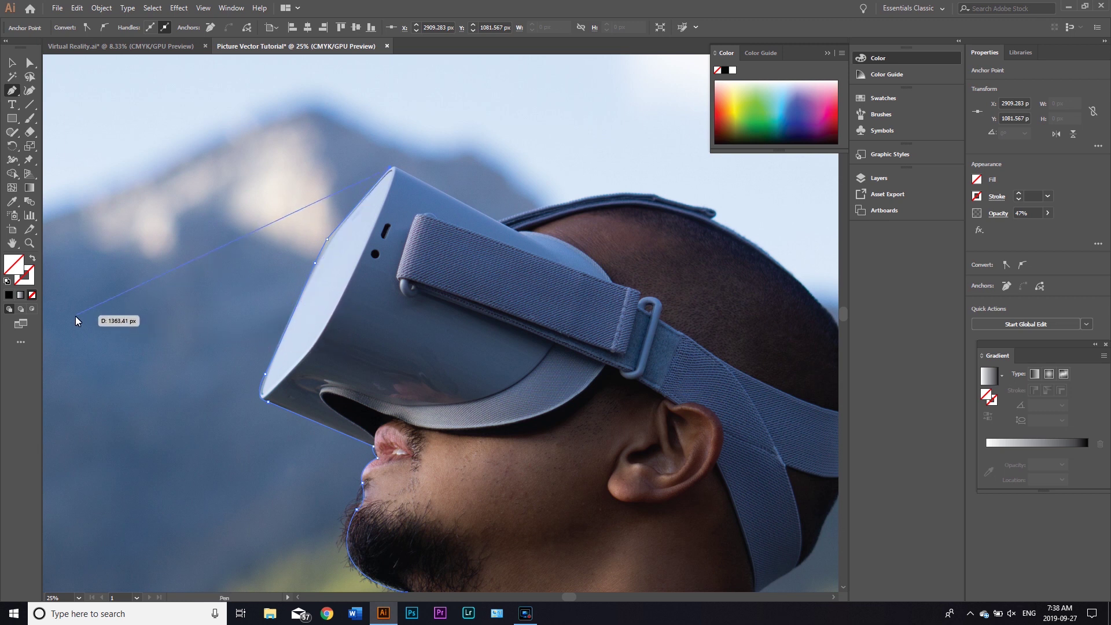
pyautogui.doubleClick(14, 264)
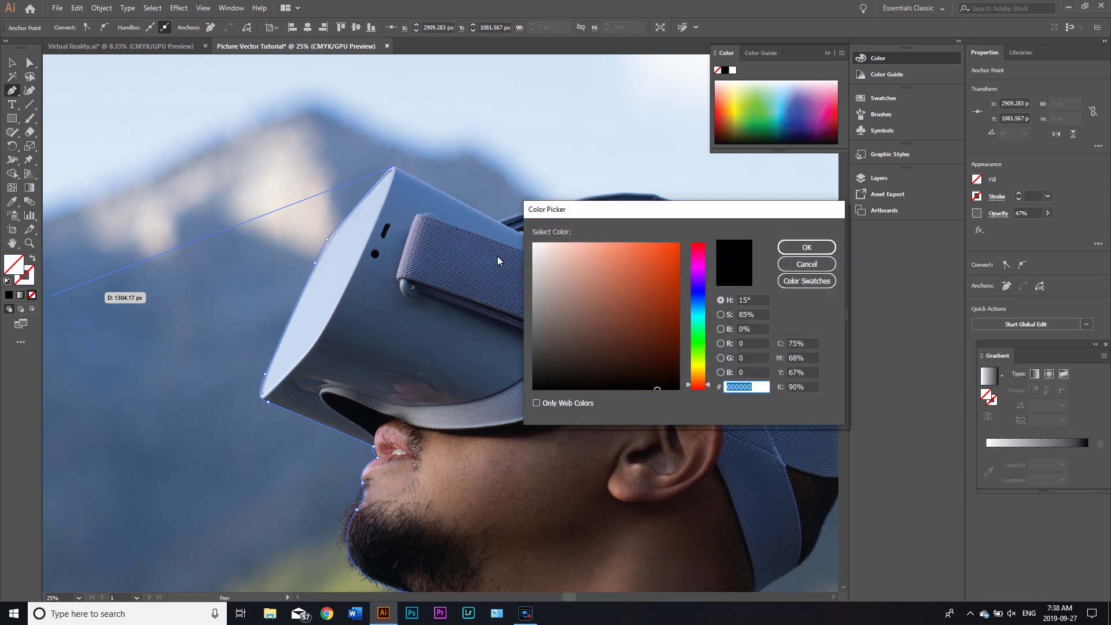
pyautogui.click(533, 246)
pyautogui.click(805, 247)
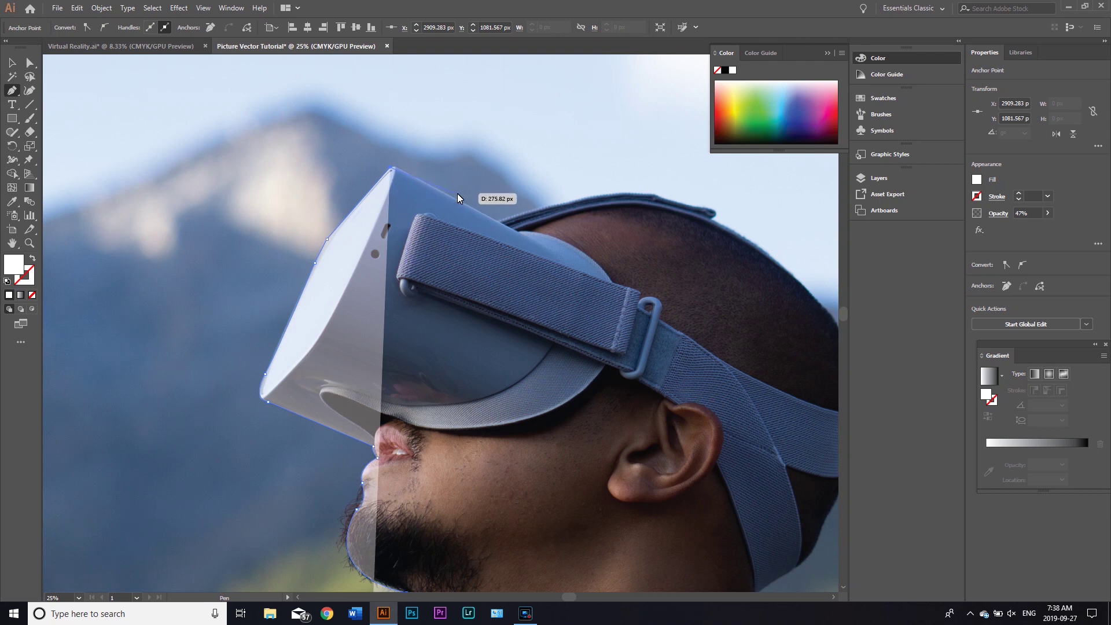
# Continue the path over the top of the headset and around the back of the head to the lower strap
pyautogui.hscroll(5, 421, 210)
pyautogui.scroll(-1, 422, 211)
pyautogui.moveTo(544, 299); pyautogui.dragTo(661, 505)
pyautogui.scroll(-4, 661, 508)
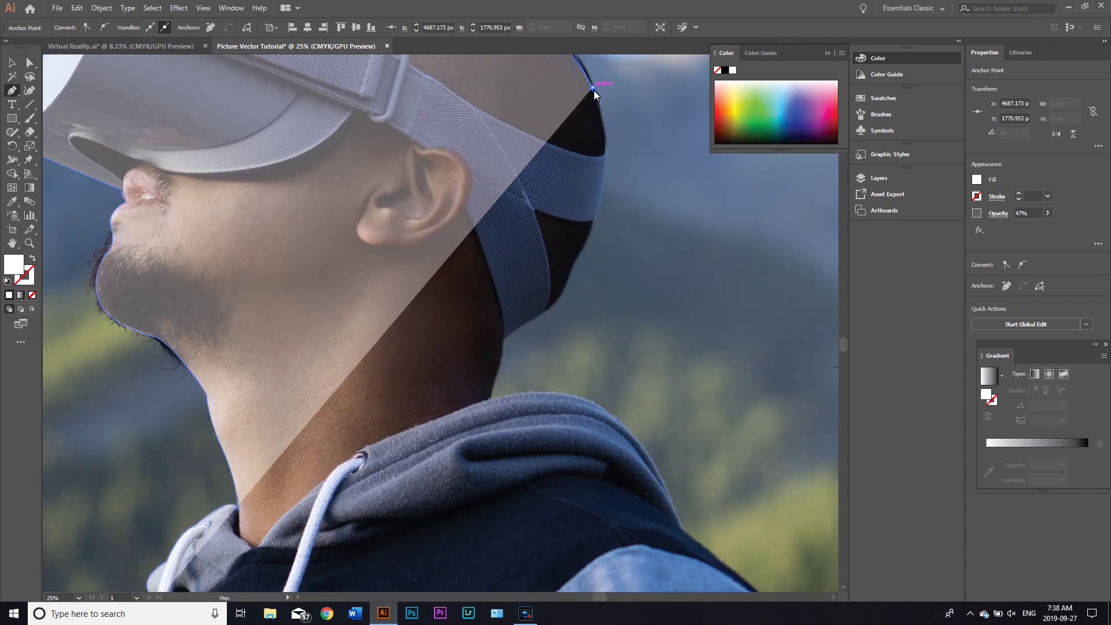
pyautogui.moveTo(534, 318); pyautogui.dragTo(502, 347)
# Trace the back of the neck, the hood and the shoulder down to the photo's lower edge
pyautogui.scroll(-4, 502, 347)
pyautogui.hscroll(3, 502, 348)
pyautogui.moveTo(360, 201); pyautogui.dragTo(449, 248)
pyautogui.moveTo(518, 262); pyautogui.dragTo(566, 364)
pyautogui.click(548, 334)
pyautogui.moveTo(692, 462); pyautogui.dragTo(692, 463)
pyautogui.hscroll(-5, 693, 463)
pyautogui.scroll(-1, 693, 463)
pyautogui.click(223, 446)
pyautogui.moveTo(546, 476); pyautogui.dragTo(337, 434)
pyautogui.moveTo(325, 241); pyautogui.dragTo(400, 246)
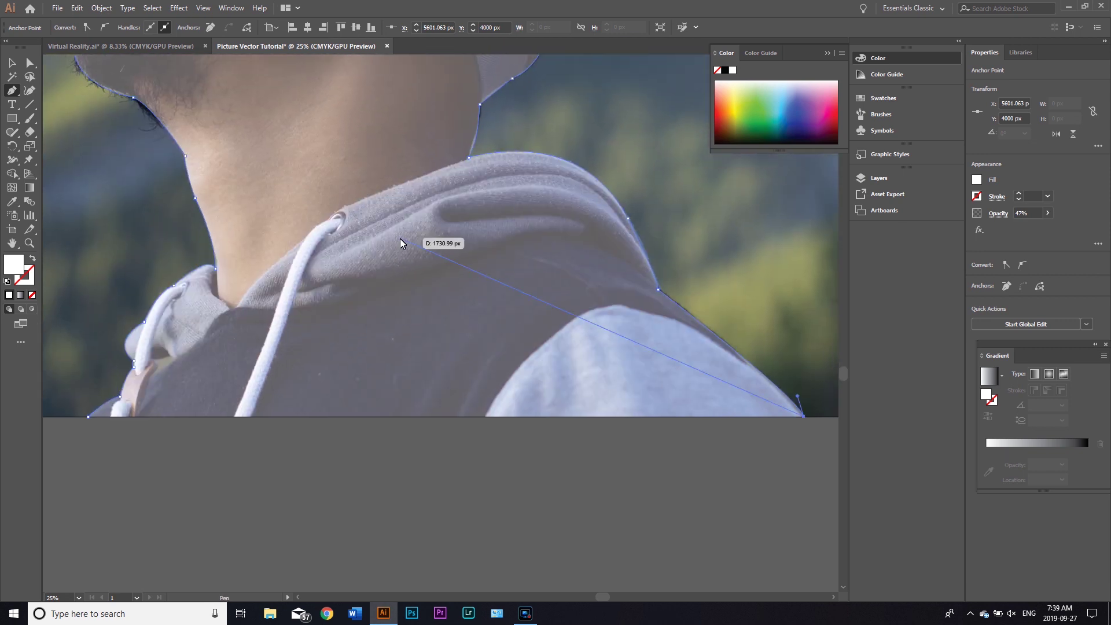
# Close the silhouette path along the photo's lower edge at its starting anchor and deselect it
pyautogui.click(88, 417)
pyautogui.press('v')
pyautogui.click(343, 520)
pyautogui.press('a')
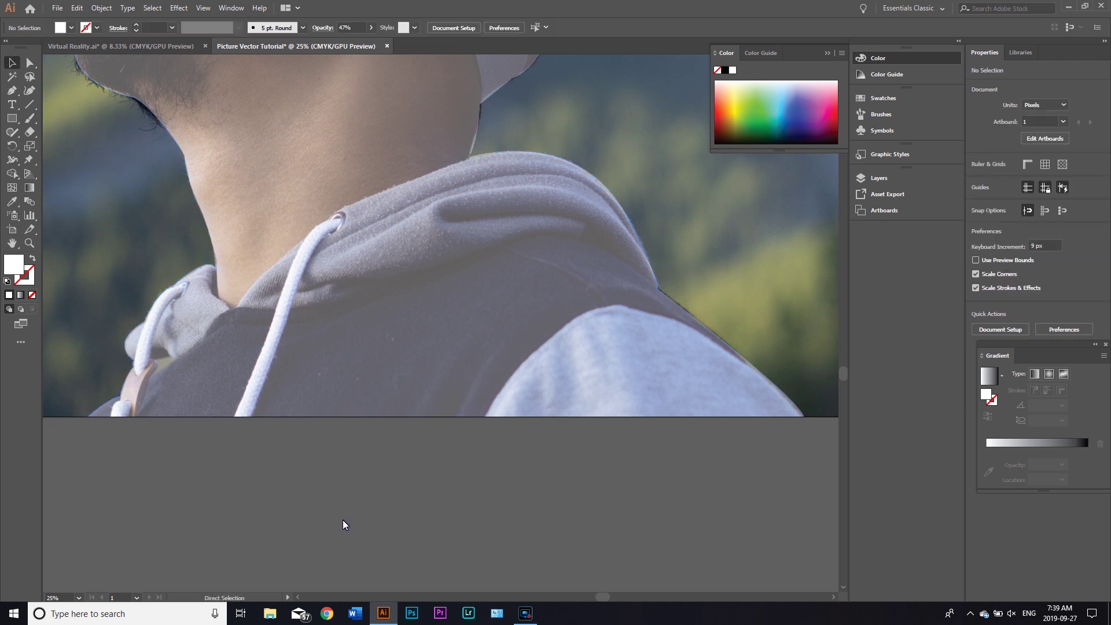
# Raise the white silhouette's opacity to 100%
pyautogui.hotkey('ctrl', '-')
pyautogui.press('v')
pyautogui.moveTo(484, 300); pyautogui.dragTo(493, 431)
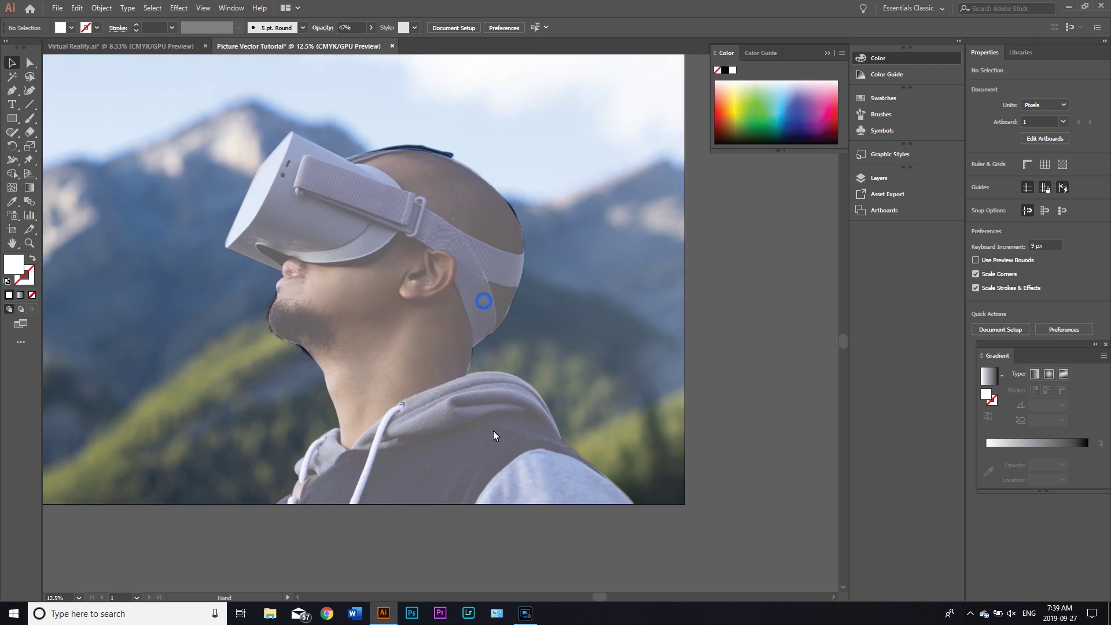
pyautogui.click(386, 242)
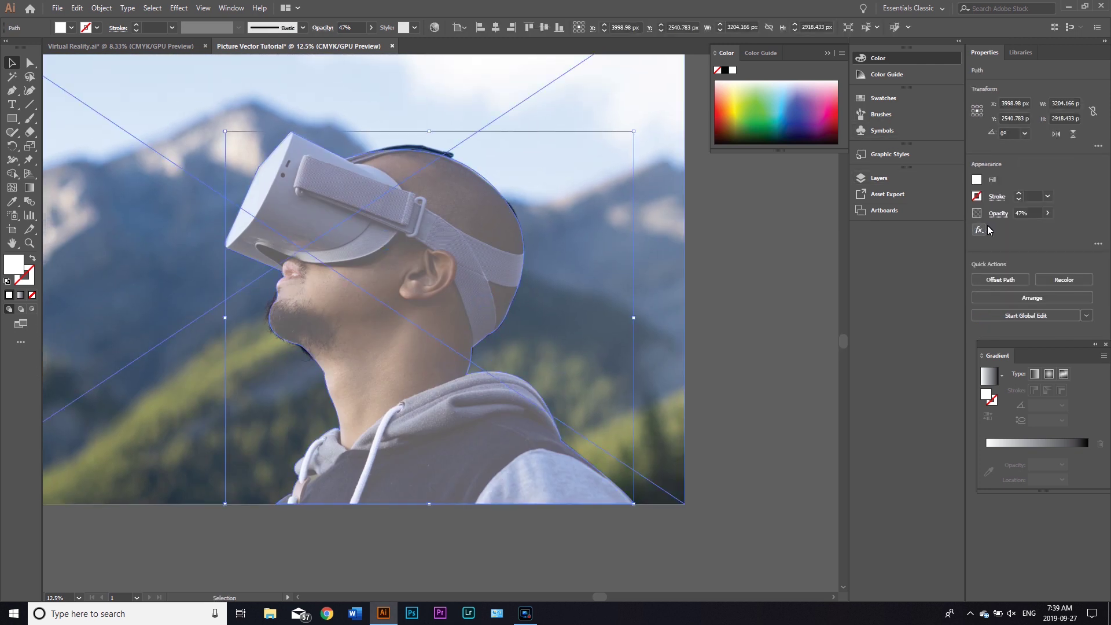
pyautogui.click(1048, 213)
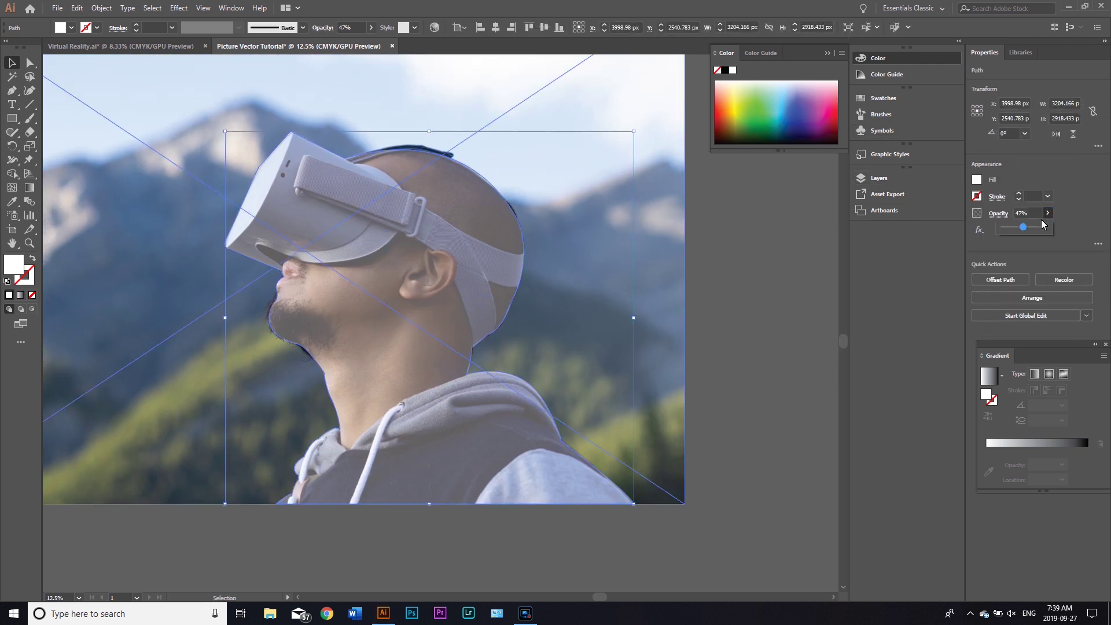
pyautogui.moveTo(1023, 226); pyautogui.dragTo(1047, 227)
pyautogui.click(703, 259)
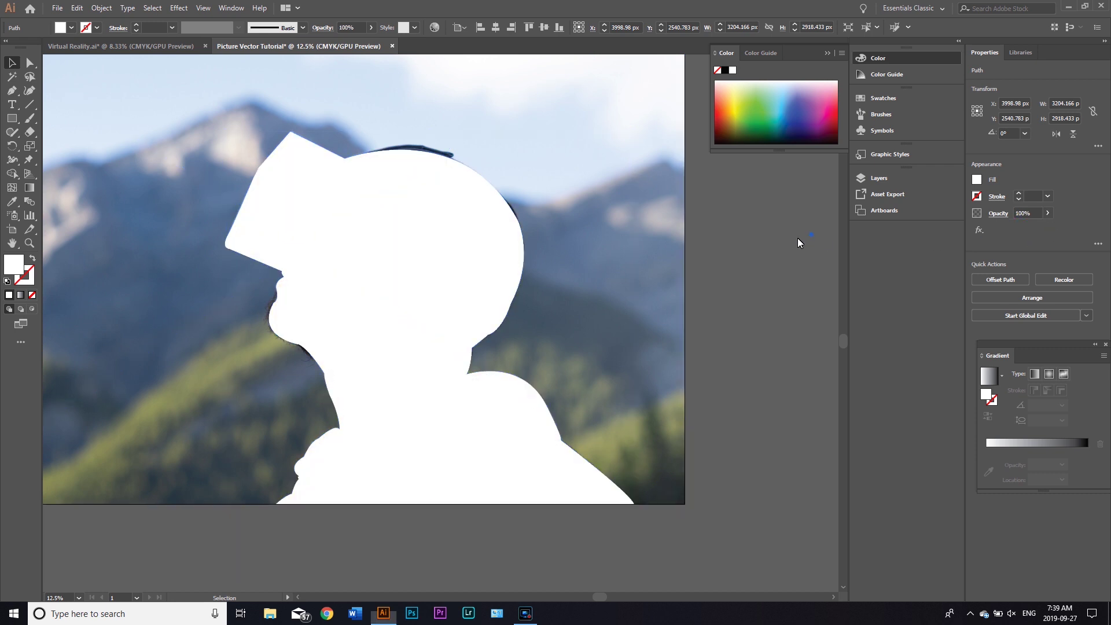
# Change the silhouette's fill to black and lower its opacity to 38%
pyautogui.click(316, 262)
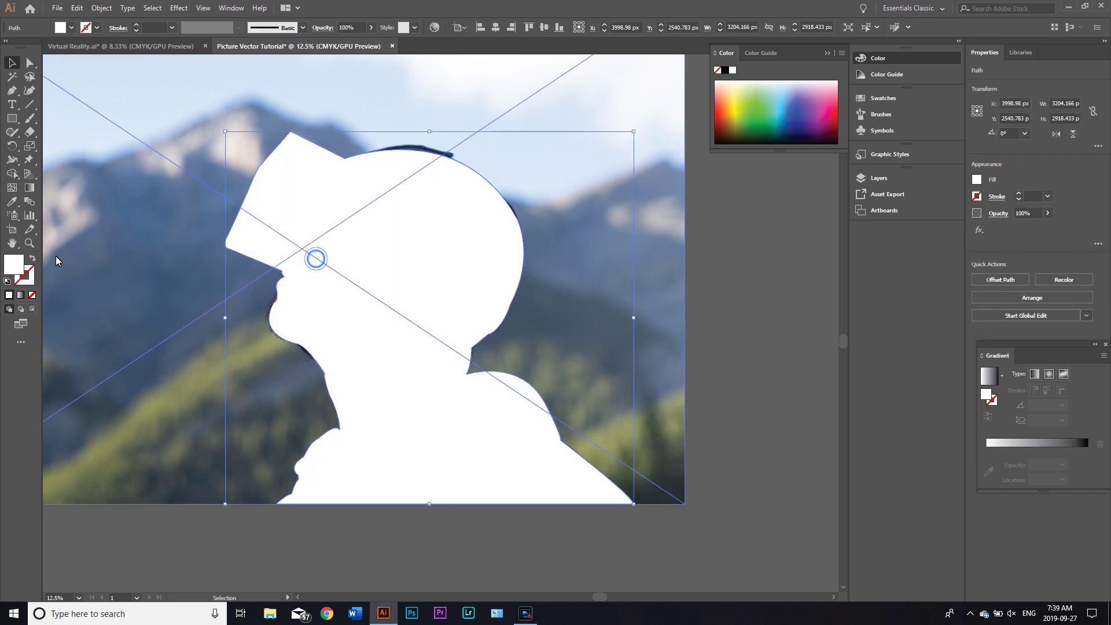
pyautogui.click(725, 70)
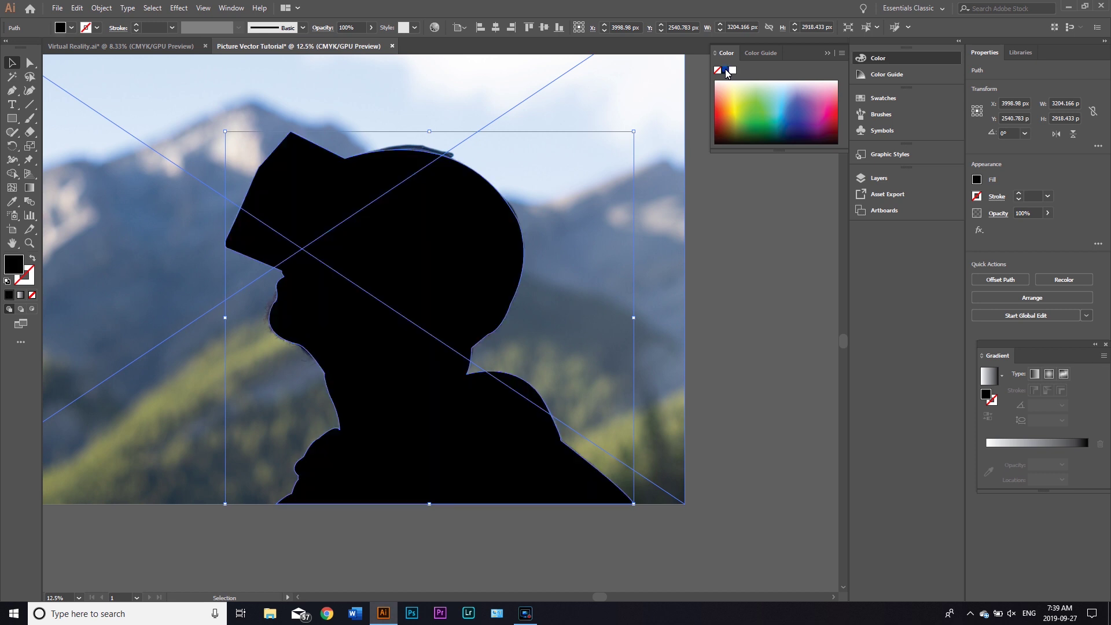
pyautogui.click(742, 298)
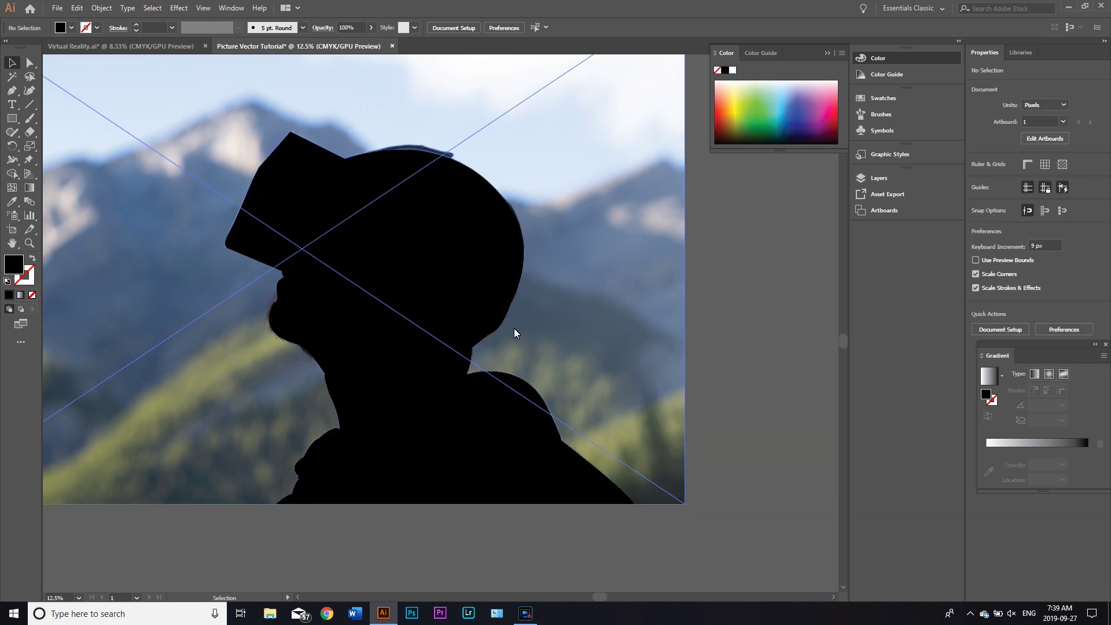
pyautogui.click(477, 283)
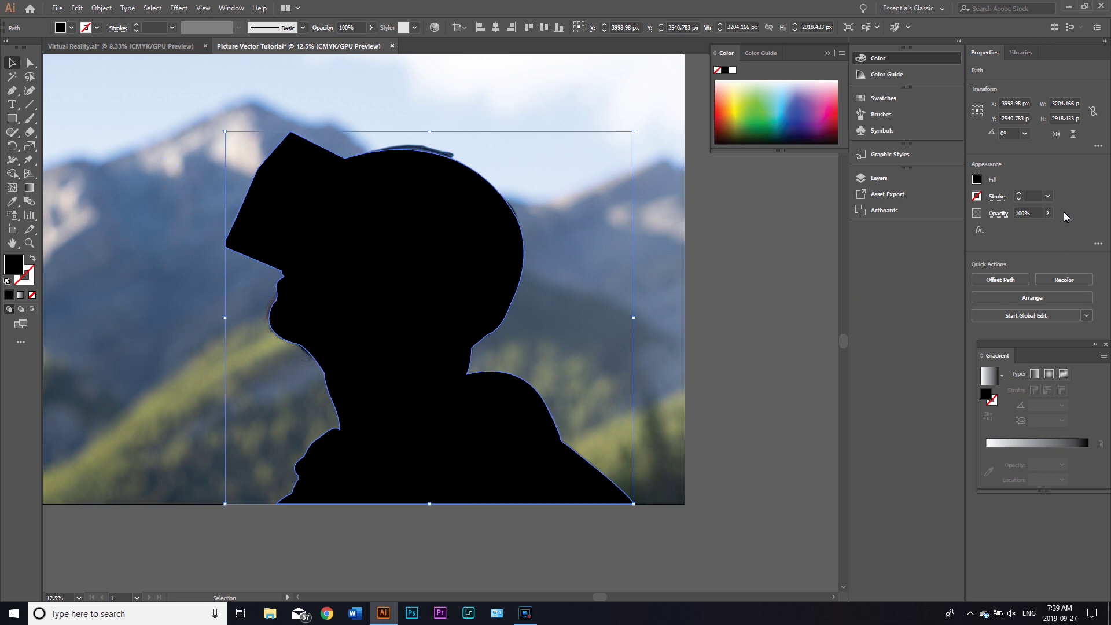
pyautogui.click(1047, 213)
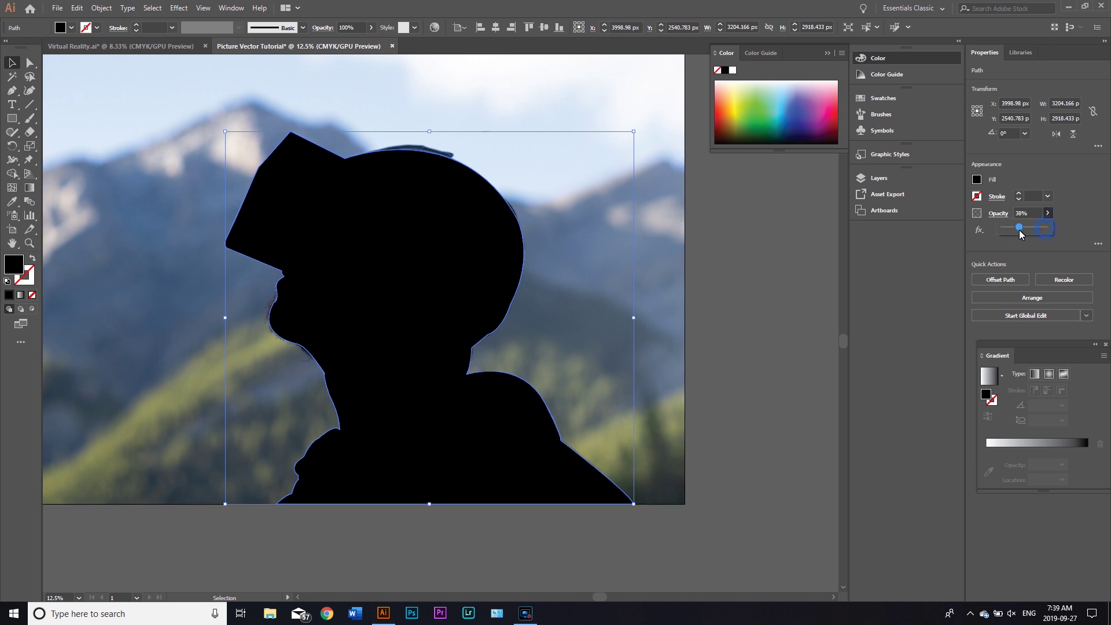
pyautogui.moveTo(1019, 230); pyautogui.dragTo(1019, 231)
pyautogui.click(800, 331)
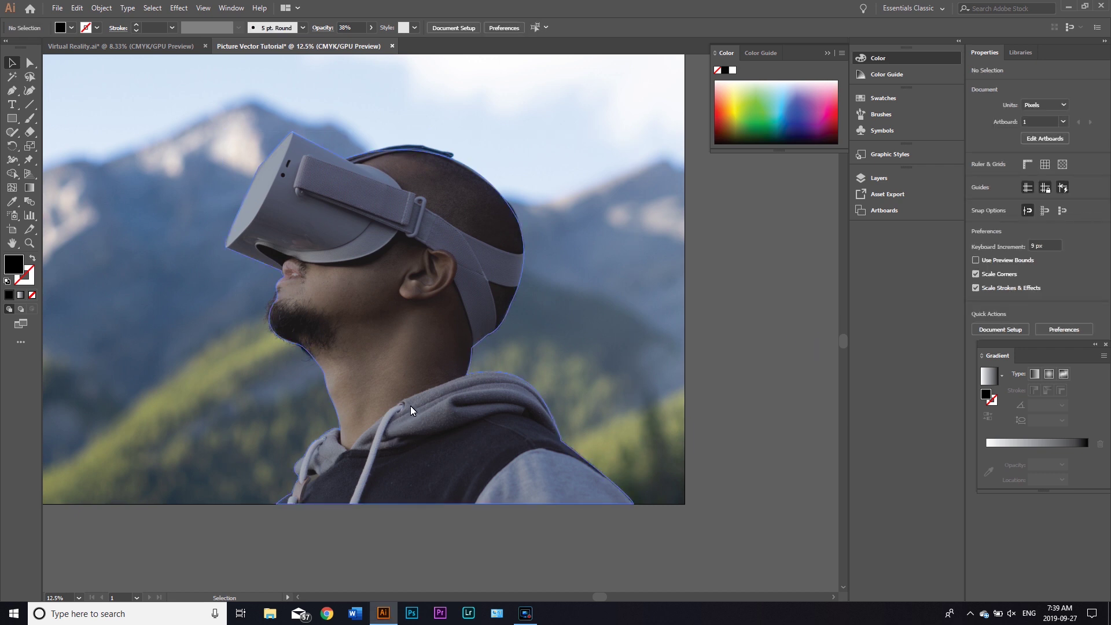
# Look at the finished illustration in the Virtual Reality.ai document and return to the Picture Vector Tutorial document
pyautogui.moveTo(388, 330); pyautogui.dragTo(442, 369)
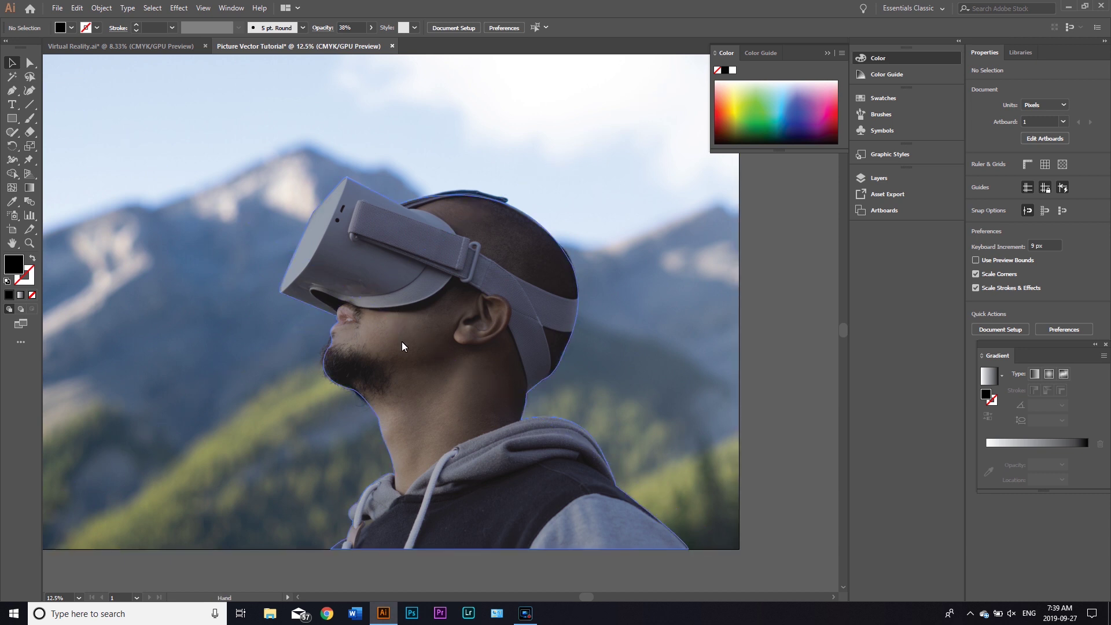
pyautogui.moveTo(400, 340); pyautogui.dragTo(402, 269)
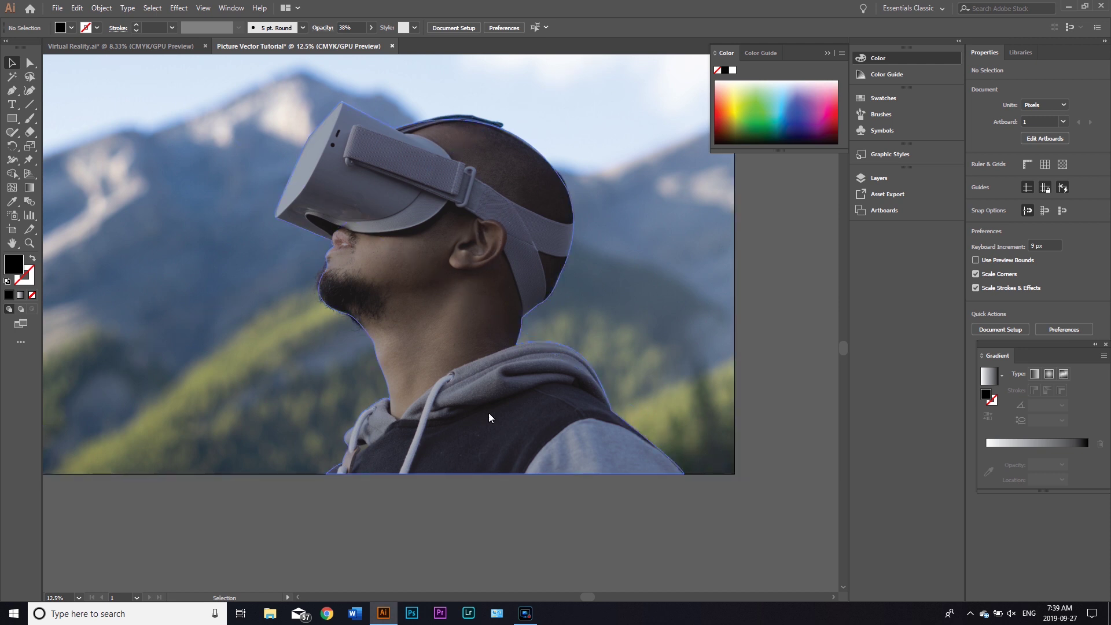
pyautogui.moveTo(483, 307); pyautogui.dragTo(459, 389)
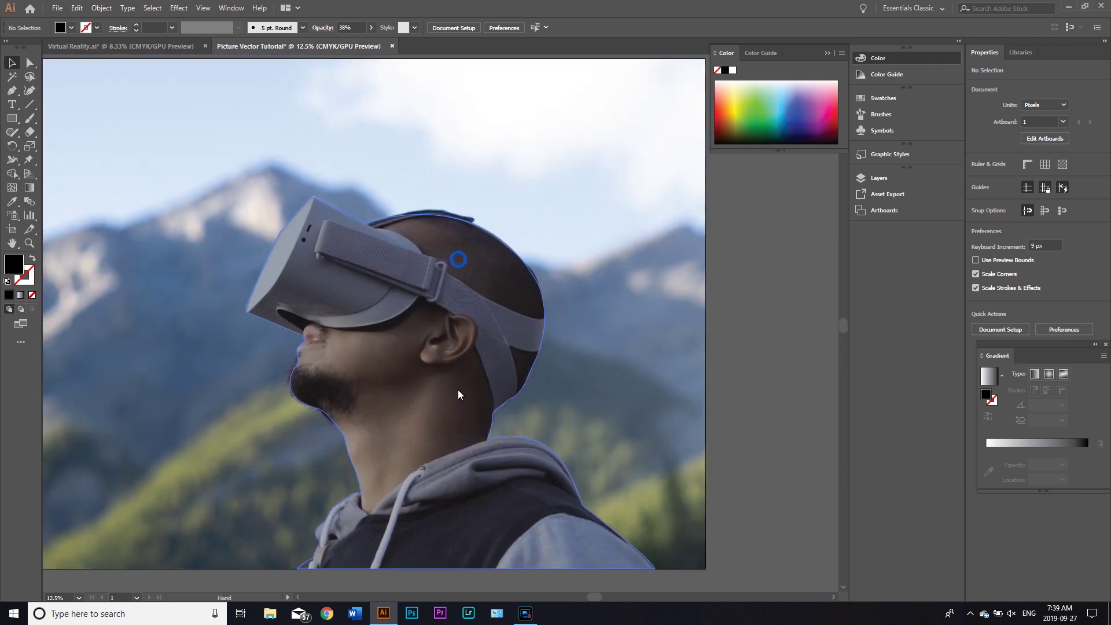
pyautogui.click(181, 46)
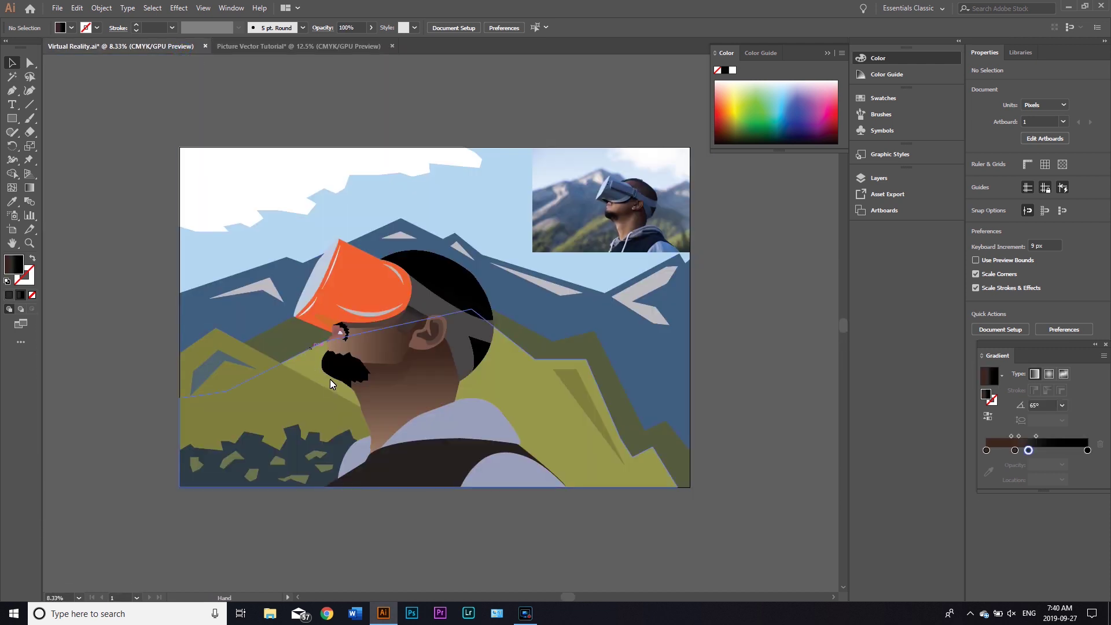
pyautogui.moveTo(330, 380); pyautogui.dragTo(349, 363)
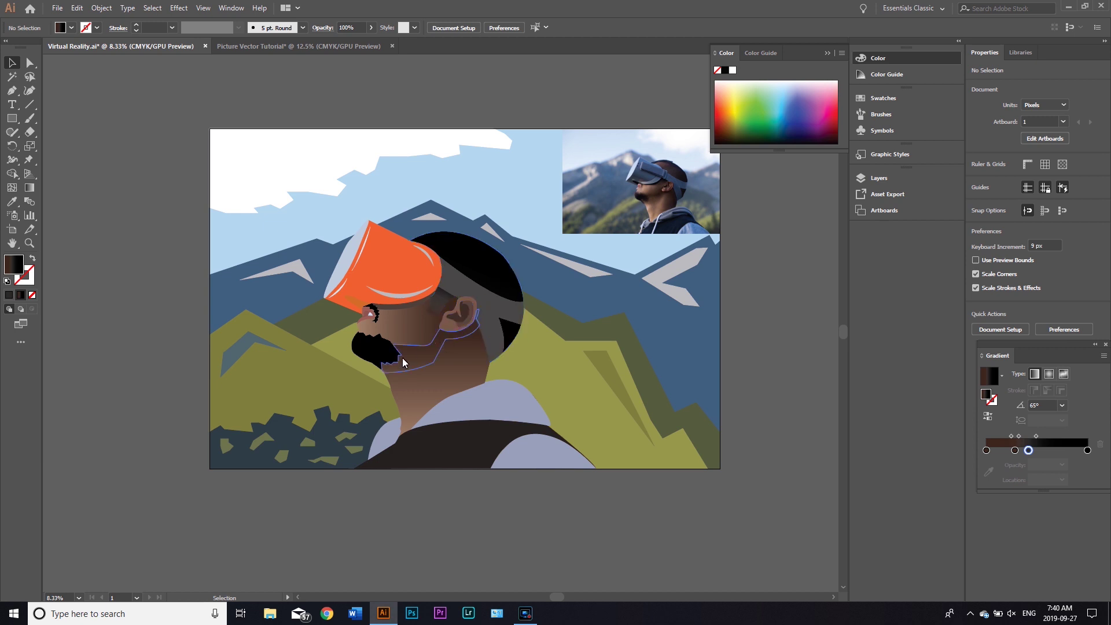
pyautogui.click(346, 42)
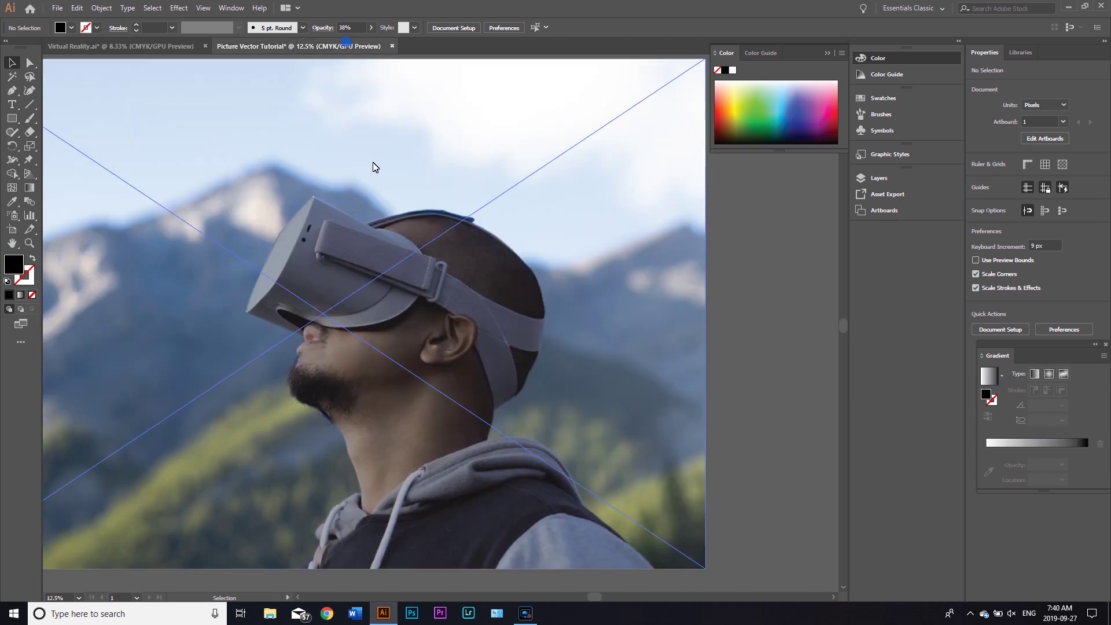
# Set the black silhouette's opacity to 66%
pyautogui.hscroll(-2, 449, 409)
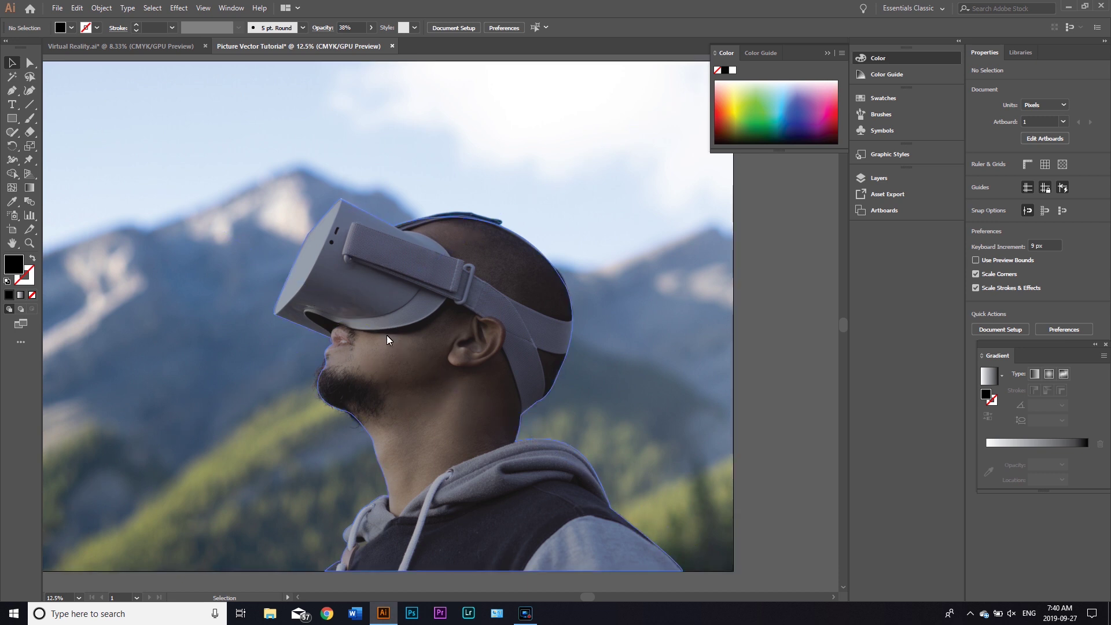
pyautogui.moveTo(370, 342); pyautogui.dragTo(446, 346)
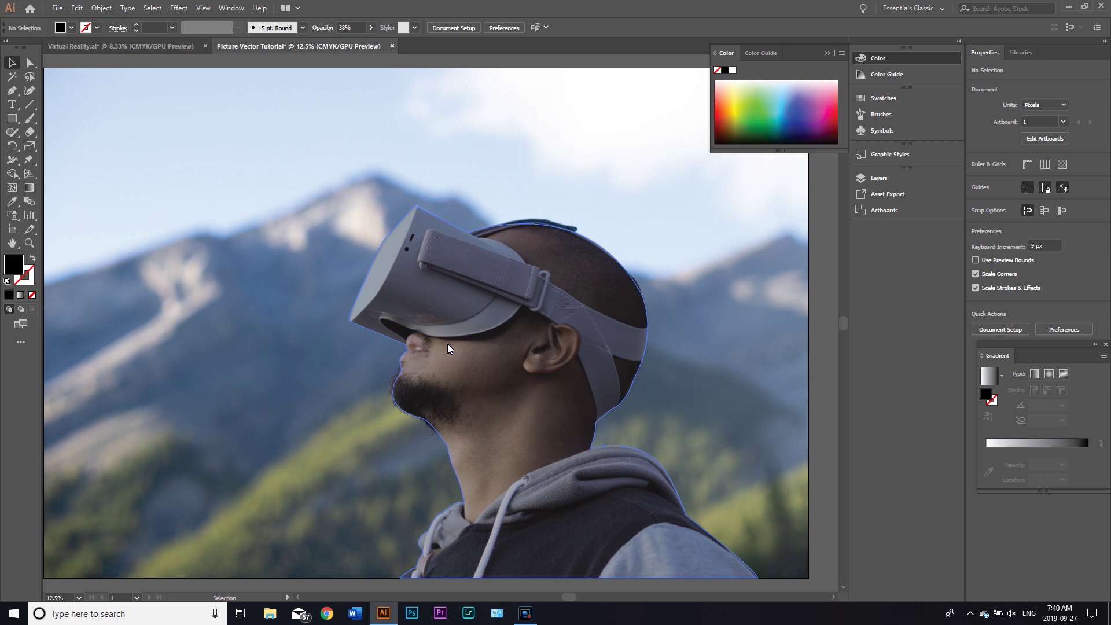
pyautogui.scroll(1, 447, 344)
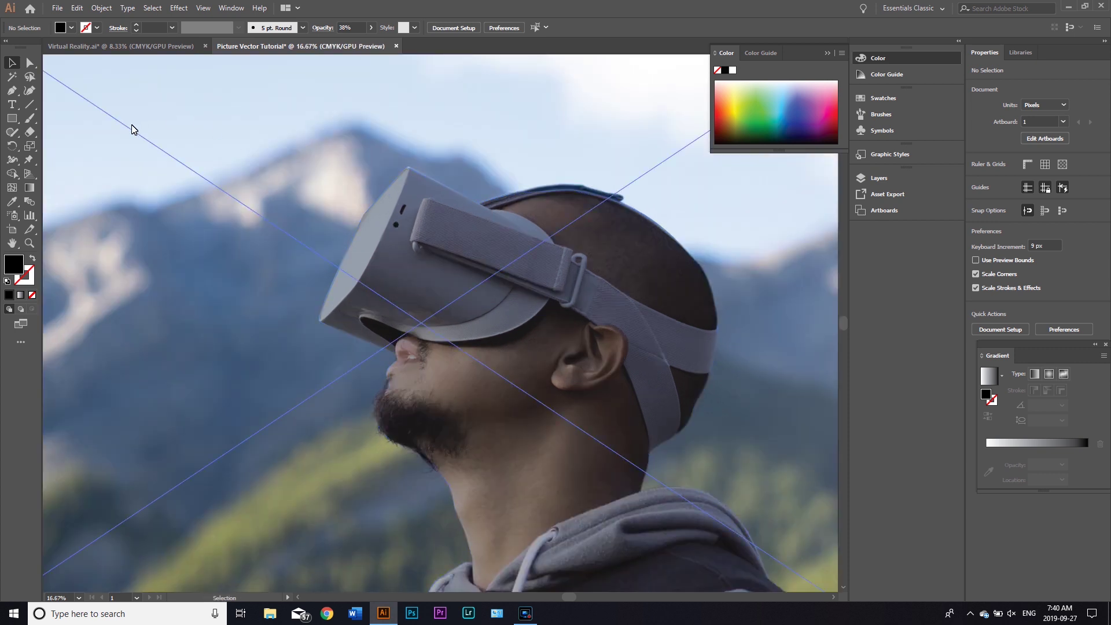
pyautogui.click(11, 90)
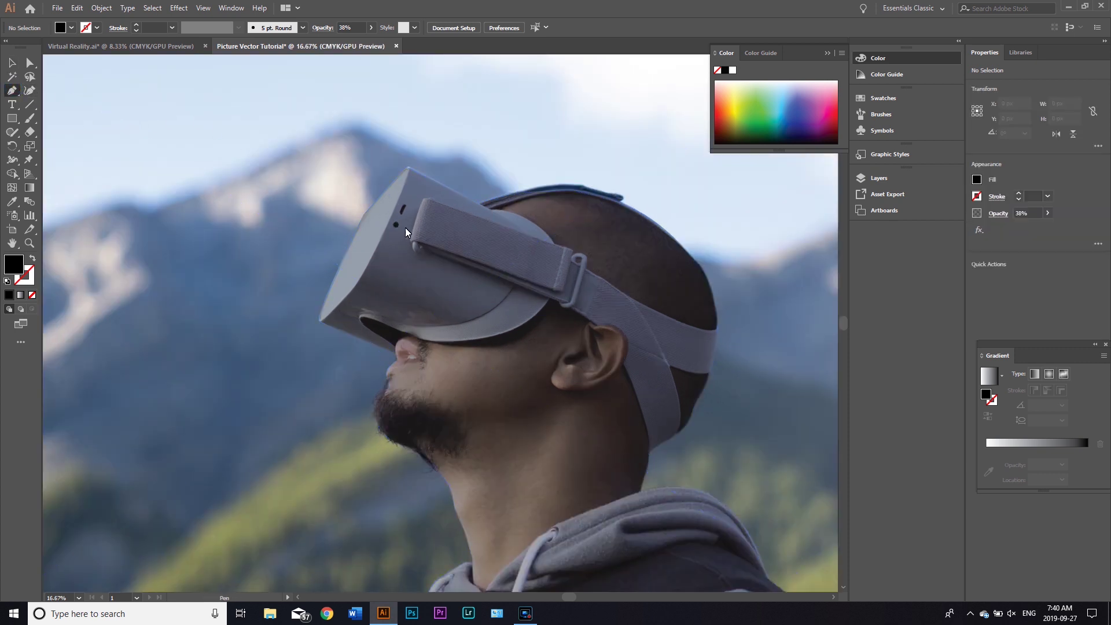
pyautogui.moveTo(443, 220); pyautogui.dragTo(515, 373)
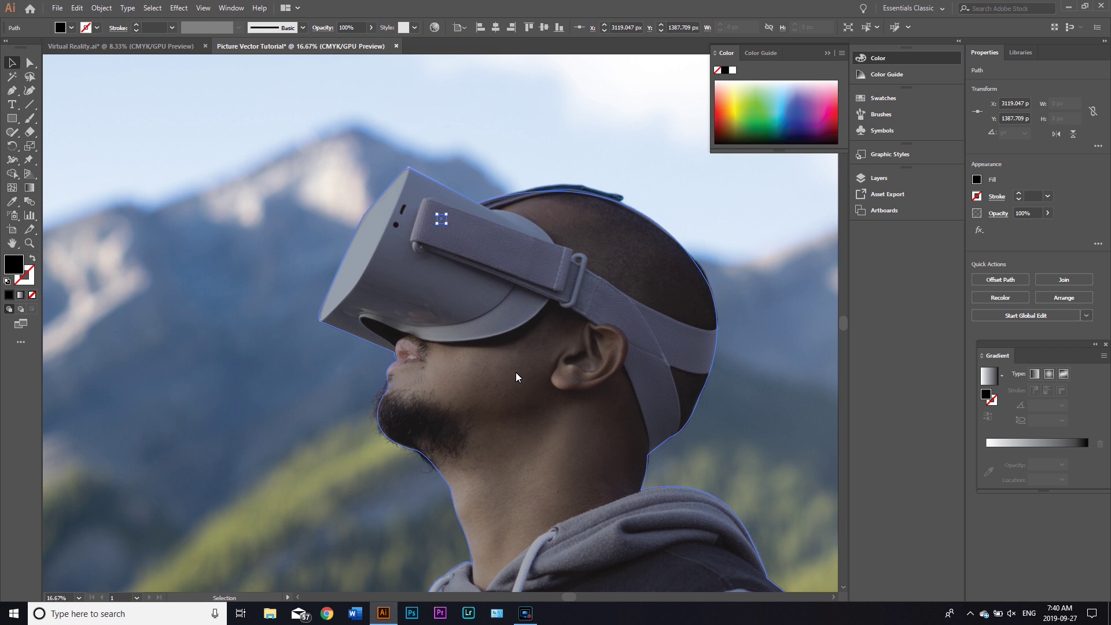
pyautogui.press('v')
pyautogui.click(491, 318)
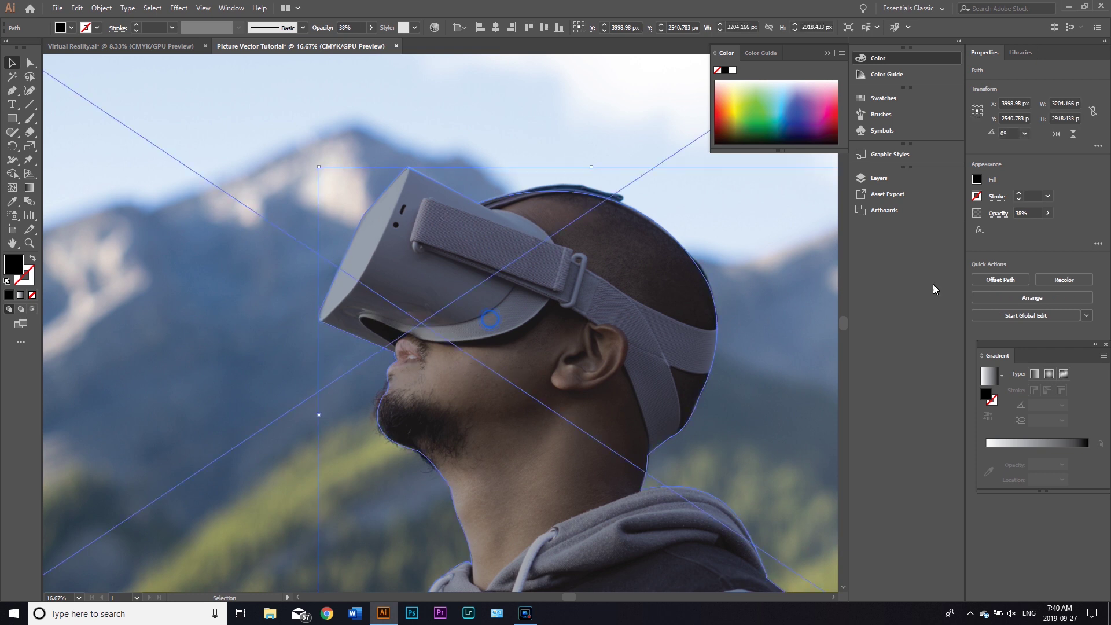
pyautogui.click(1048, 213)
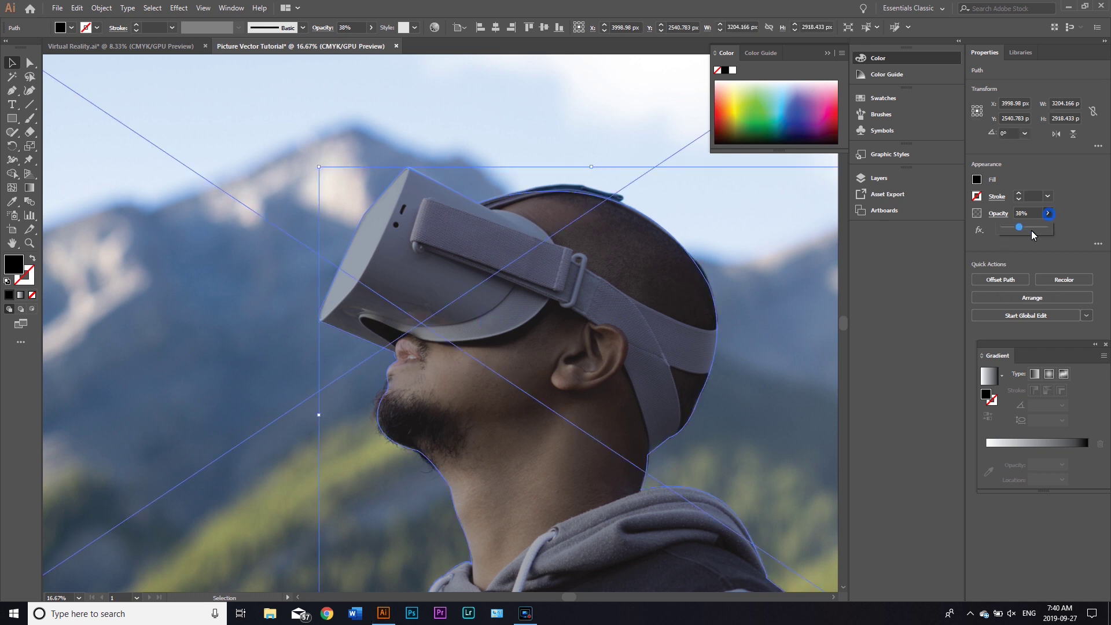
pyautogui.moveTo(1029, 228); pyautogui.dragTo(1030, 228)
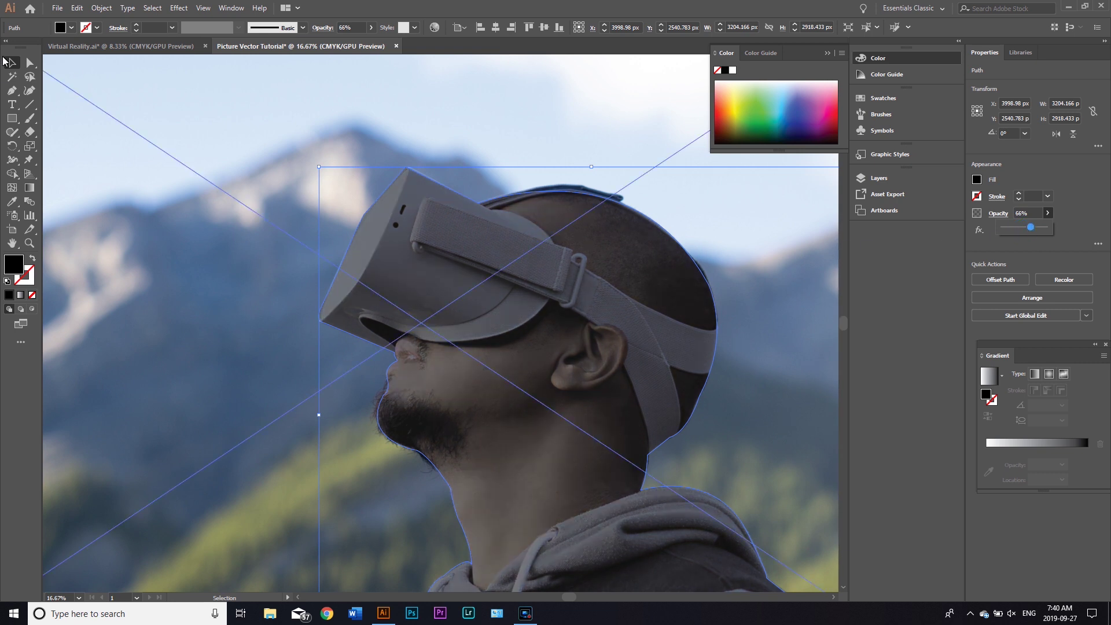
# Start a Pen path behind the ear, tracing the lower strap and the underside of the rear strap to the back of the head
pyautogui.press('p')
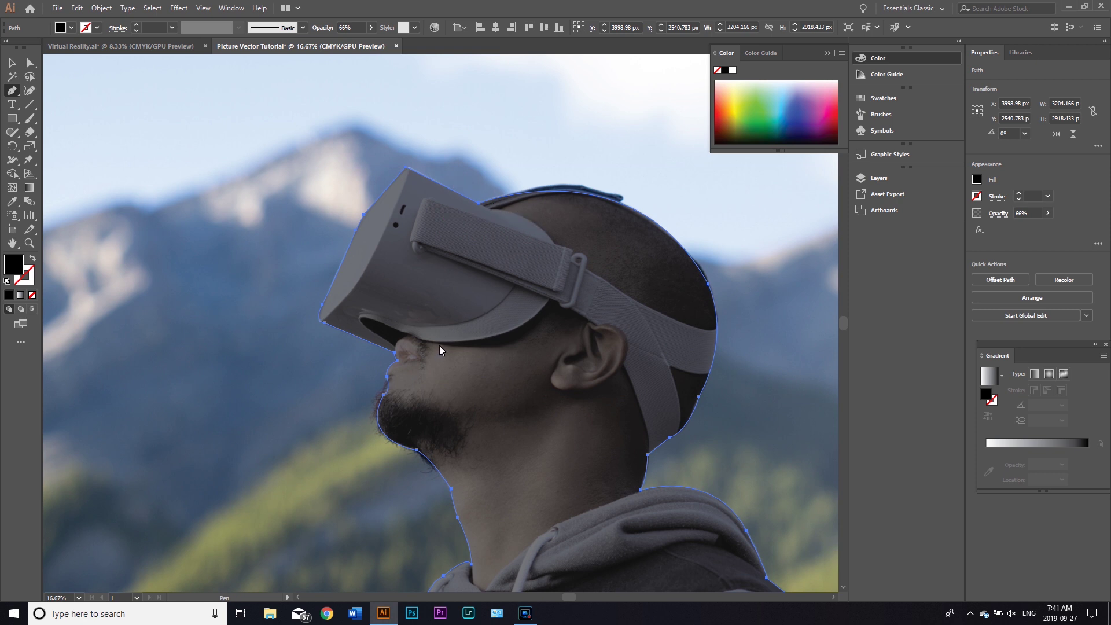
pyautogui.click(623, 365)
pyautogui.moveTo(647, 455); pyautogui.dragTo(651, 452)
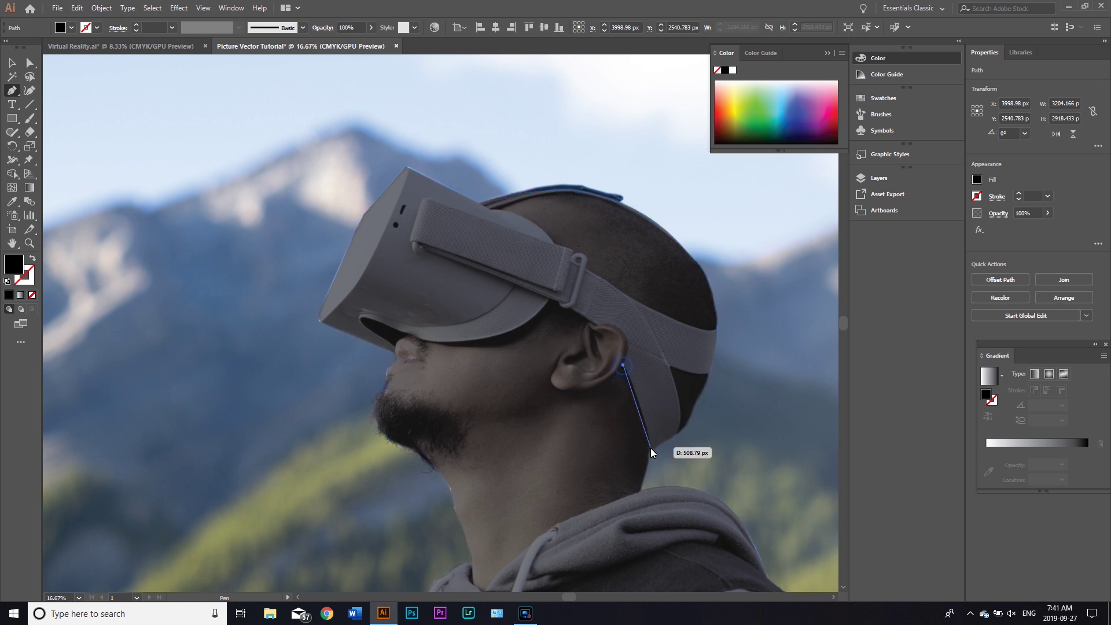
pyautogui.click(677, 433)
pyautogui.moveTo(669, 365)
pyautogui.mouseDown()
pyautogui.moveTo(683, 350)
pyautogui.moveTo(671, 374)
pyautogui.mouseUp()
pyautogui.click(709, 375)
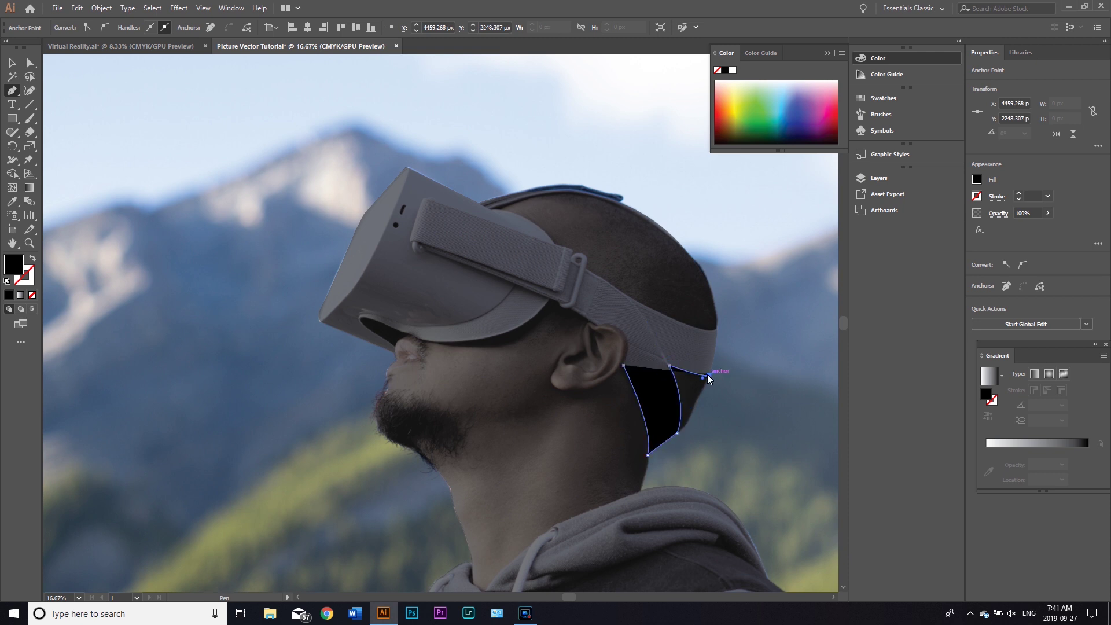
# Continue the path along the rear strap's upper edge and over the buckle toward the headset body
pyautogui.click(717, 328)
pyautogui.moveTo(611, 286); pyautogui.dragTo(508, 215)
pyautogui.click(586, 269)
pyautogui.click(574, 253)
pyautogui.click(555, 246)
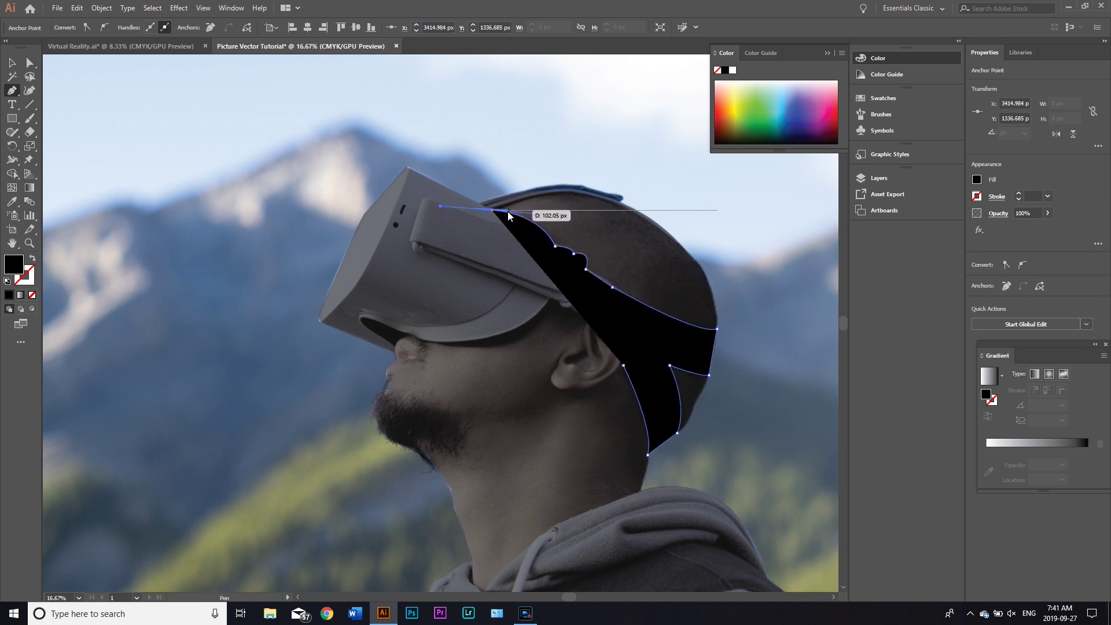
# Trace the headset body's top corner, front face and lower front edge down to the nose
pyautogui.click(407, 167)
pyautogui.click(364, 214)
pyautogui.click(321, 321)
pyautogui.click(395, 352)
pyautogui.click(407, 335)
# Trace the headset's underside and the strap above the ear, closing the path at its starting anchor behind the ear
pyautogui.click(525, 322)
pyautogui.click(548, 301)
pyautogui.moveTo(597, 323); pyautogui.dragTo(626, 370)
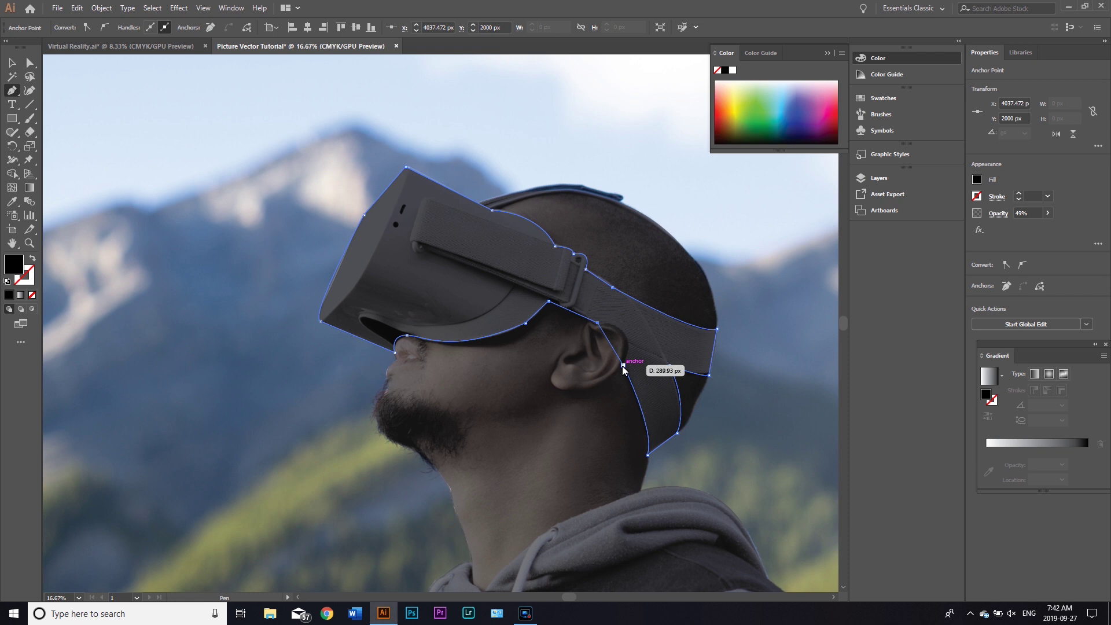
pyautogui.moveTo(626, 371); pyautogui.dragTo(607, 413)
pyautogui.press('v')
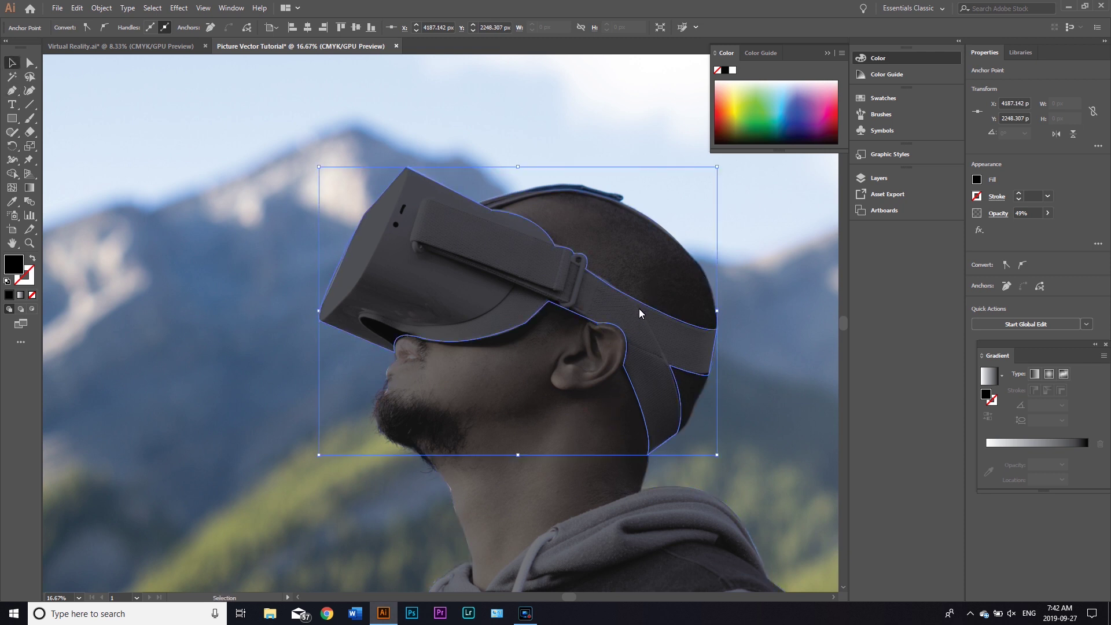
# Fill the headset shape with orange and set its opacity to 100%
pyautogui.click(725, 119)
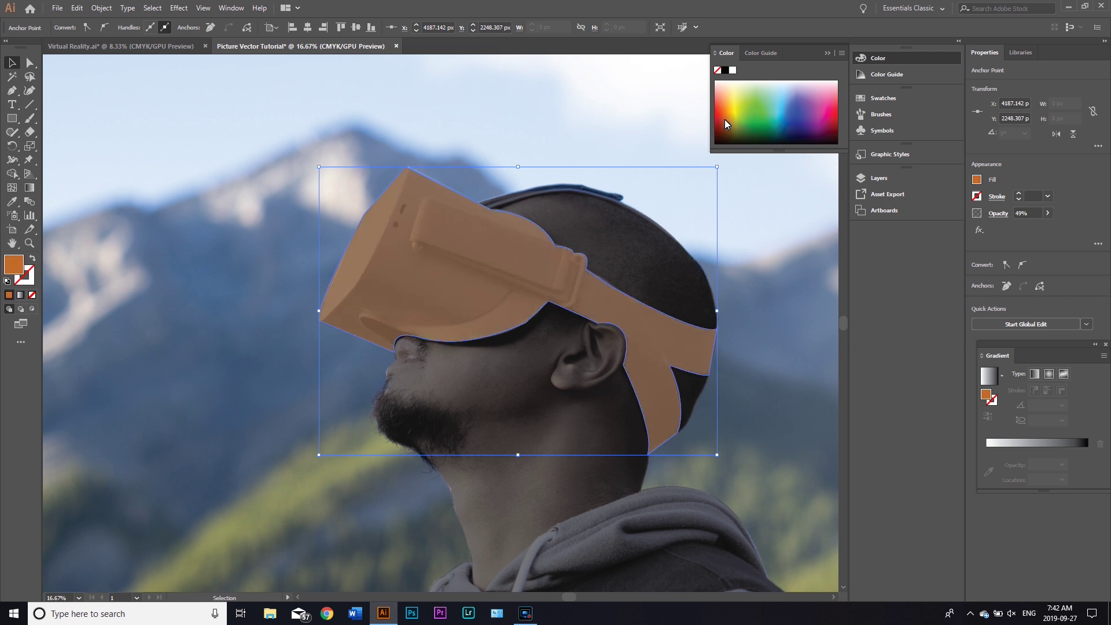
pyautogui.click(1047, 213)
pyautogui.moveTo(1023, 227); pyautogui.dragTo(1086, 227)
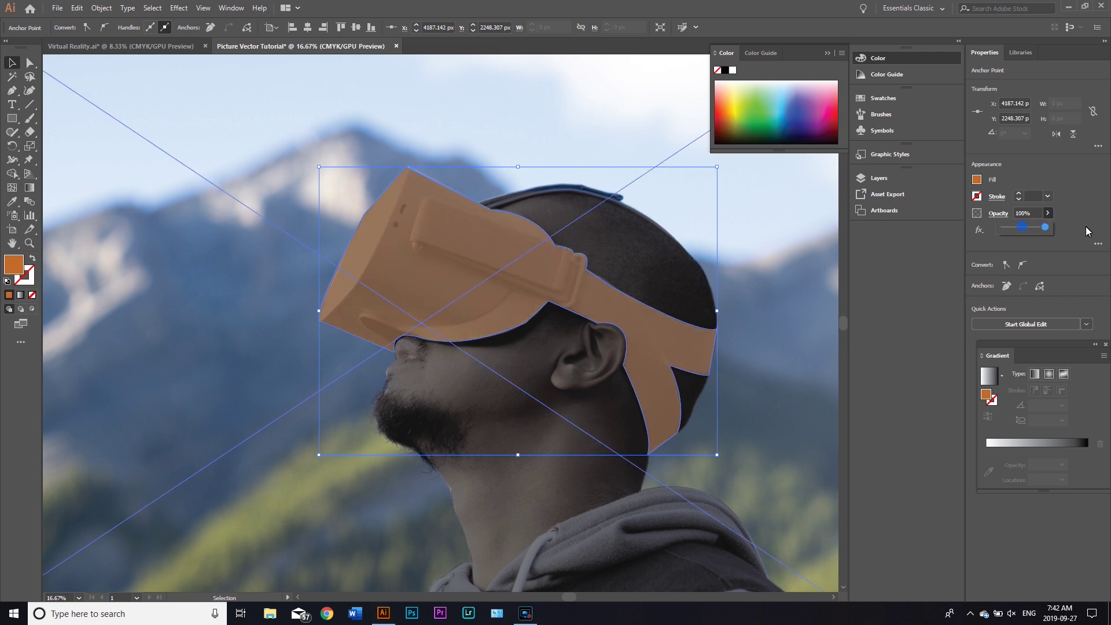
pyautogui.click(747, 386)
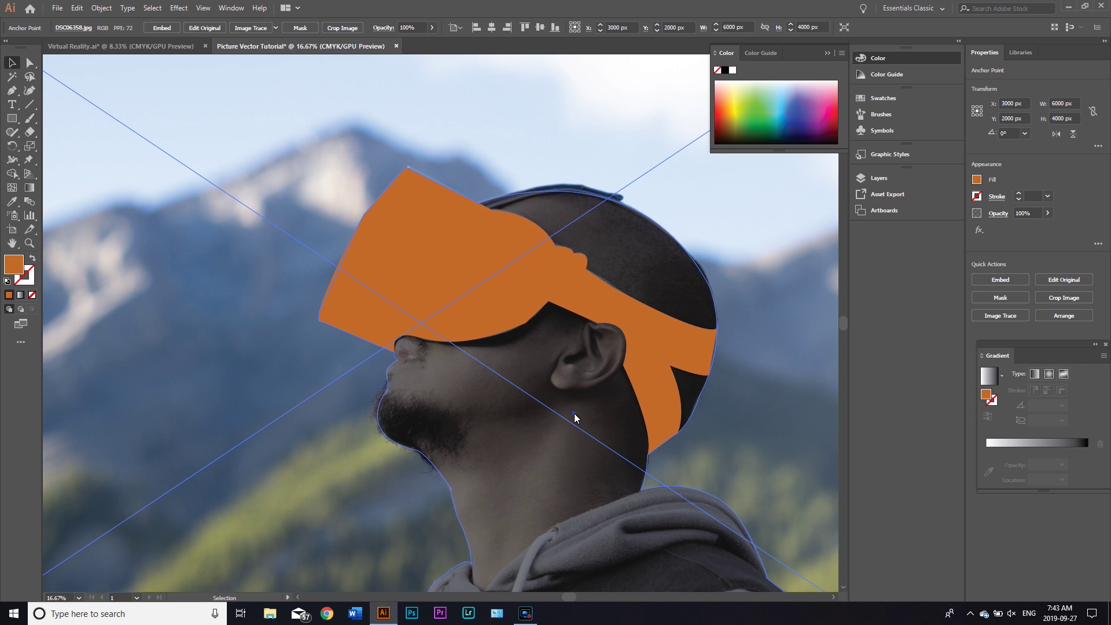
# Set the black silhouette's opacity to 100%
pyautogui.click(574, 413)
pyautogui.click(1048, 213)
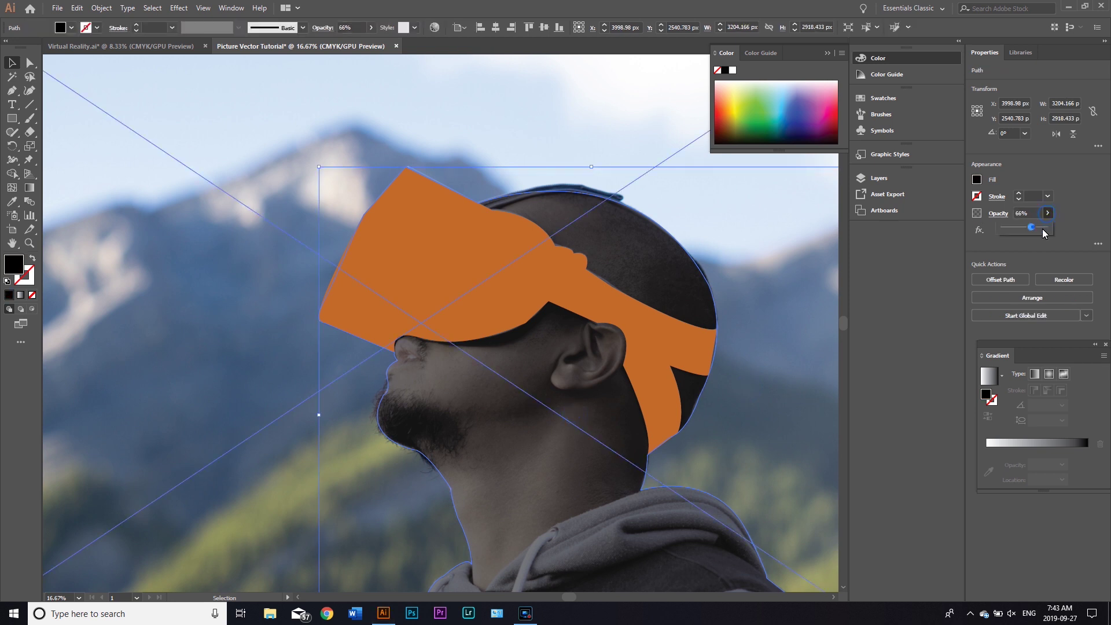
pyautogui.moveTo(1033, 226); pyautogui.dragTo(1095, 228)
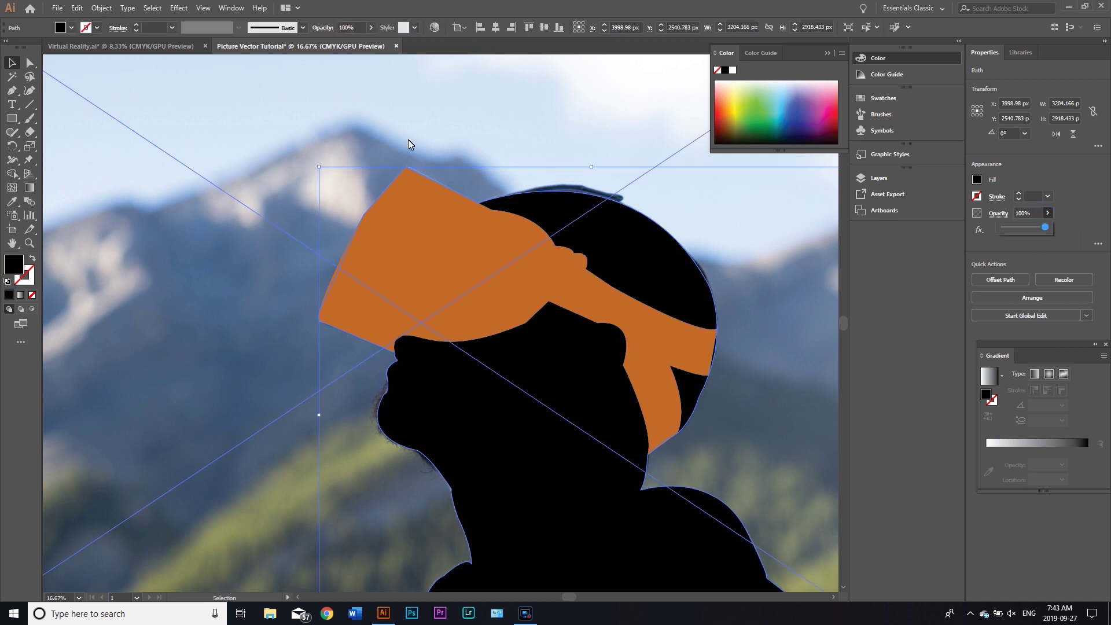
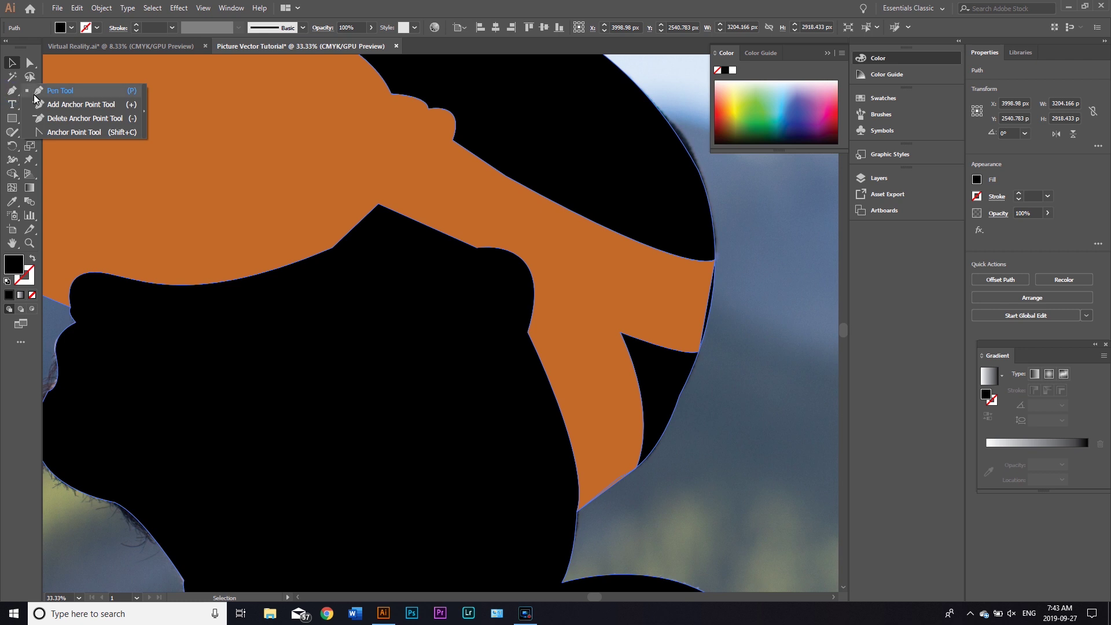
# Add an anchor point midway along the orange strap's rear edge and move it outward to follow the curve of the head
pyautogui.click(72, 109)
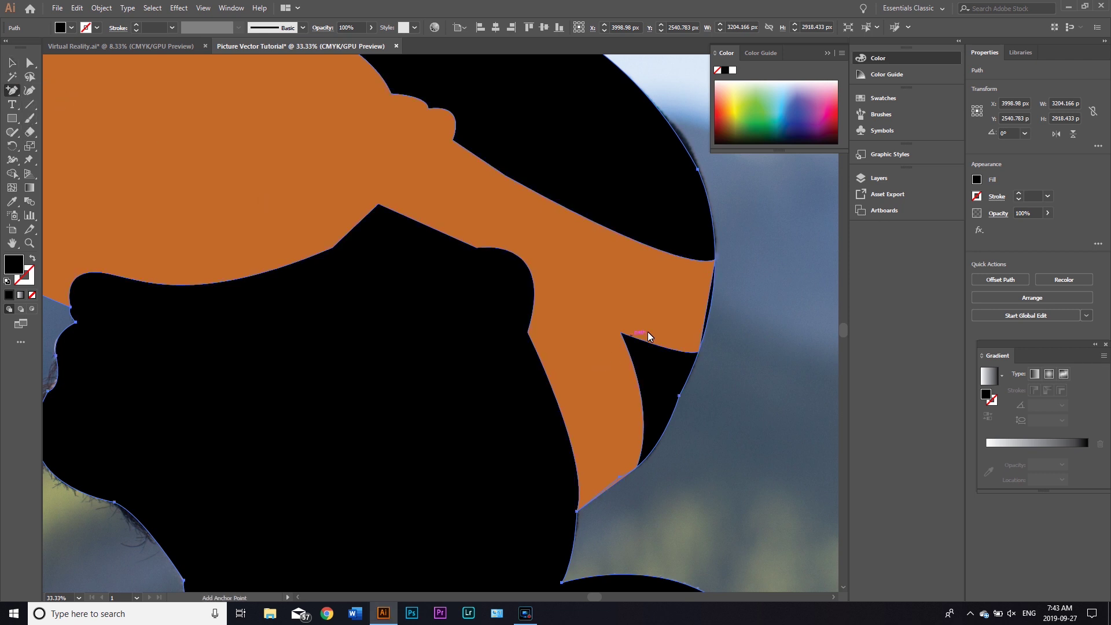
pyautogui.click(707, 310)
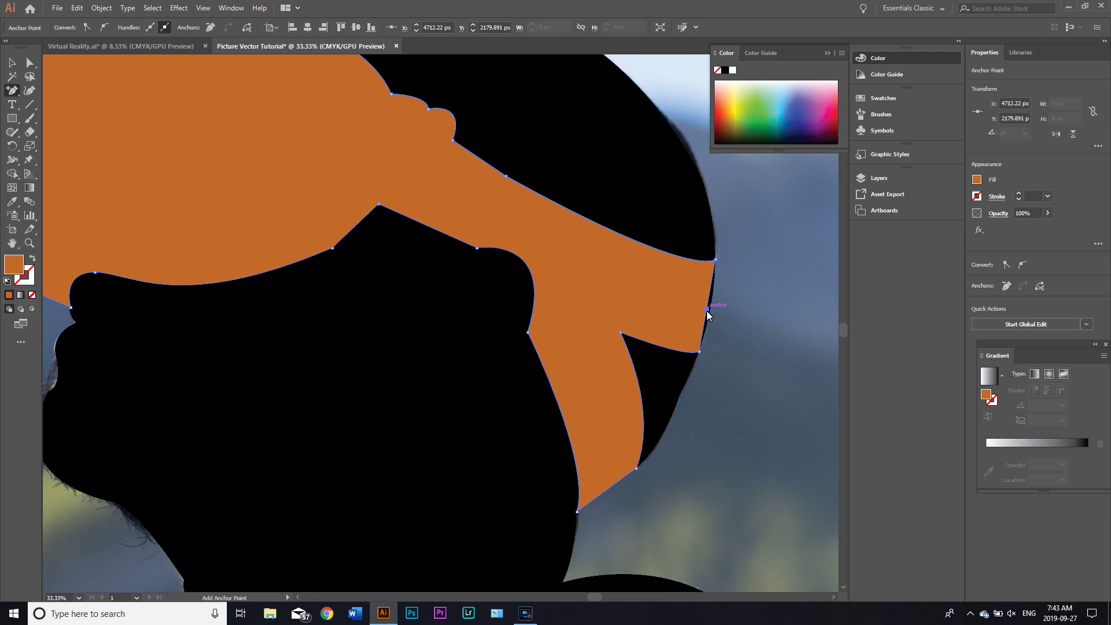
pyautogui.press('a')
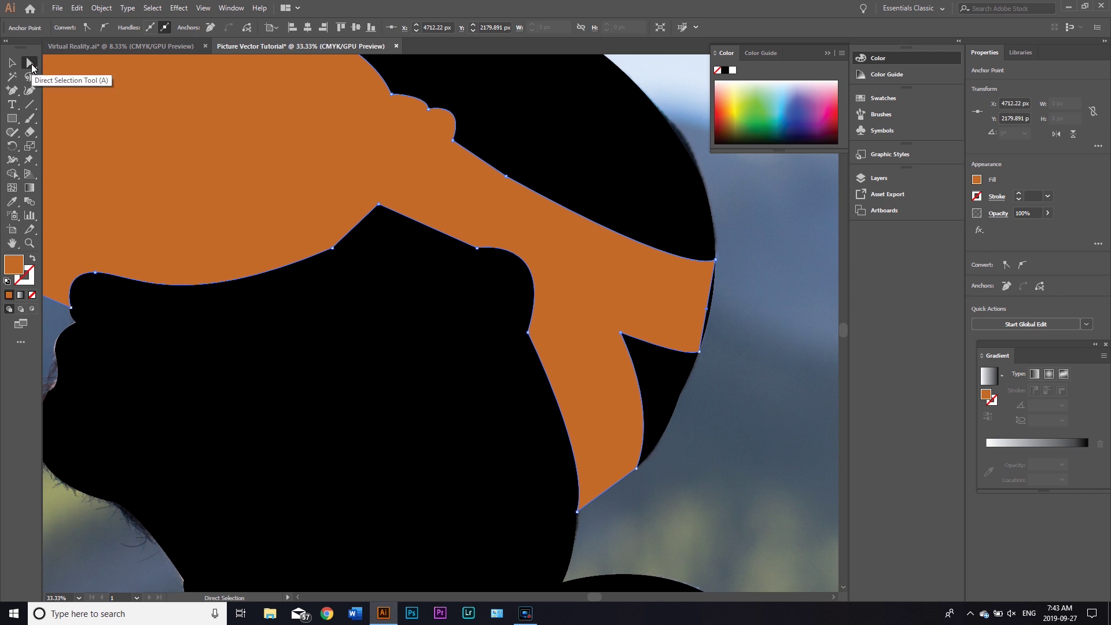
pyautogui.click(706, 311)
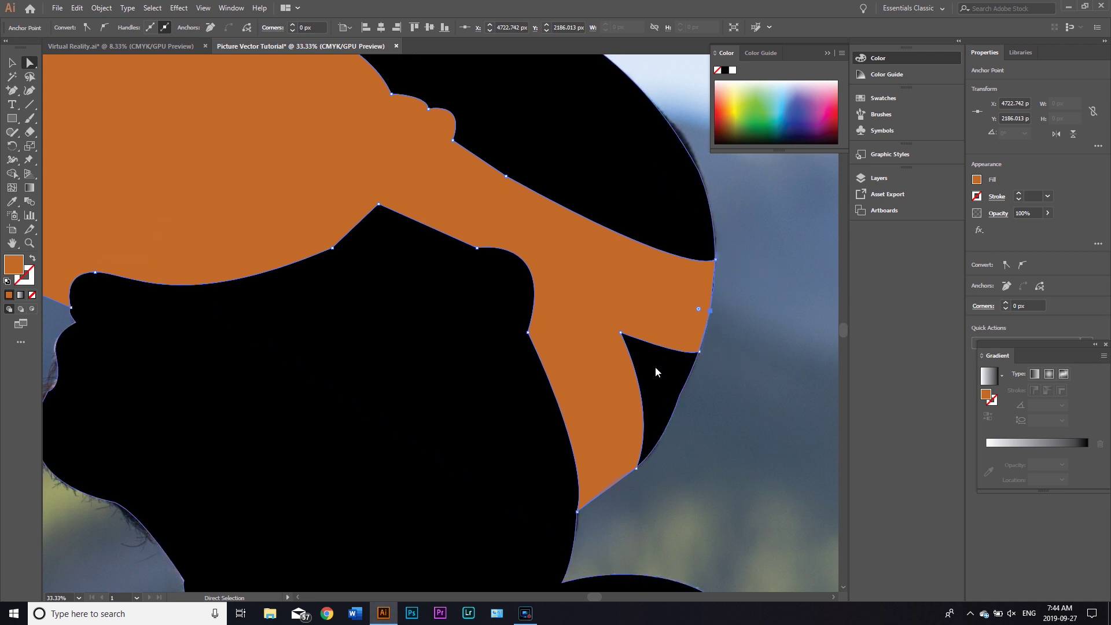
pyautogui.moveTo(409, 243); pyautogui.dragTo(653, 418)
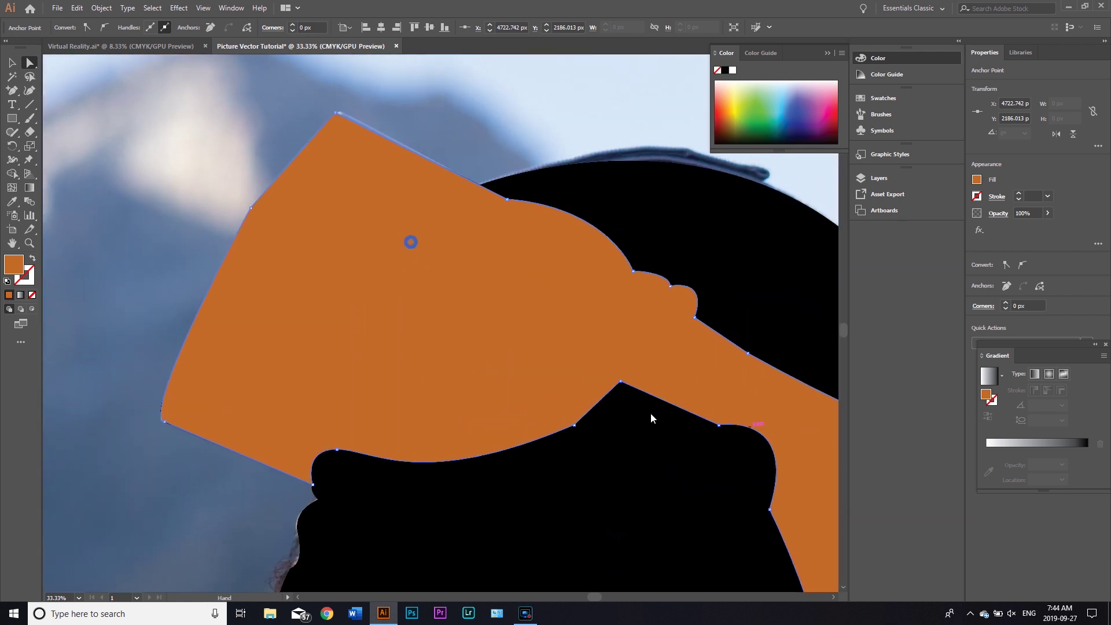
pyautogui.moveTo(446, 443); pyautogui.dragTo(425, 243)
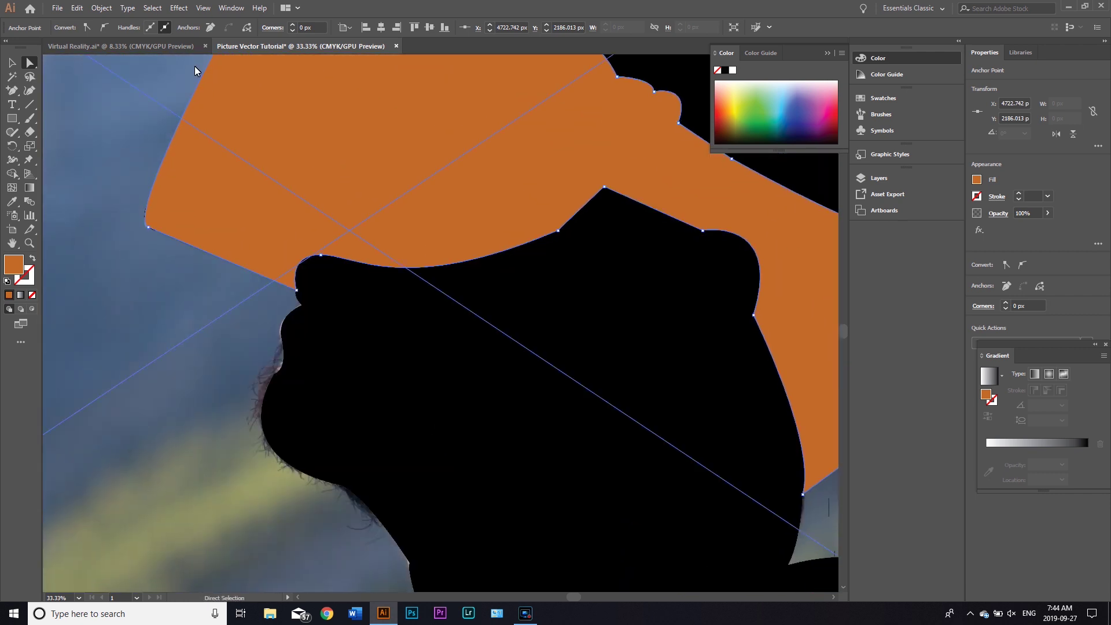
# Examine the headset strap's rear edge in the Virtual Reality.ai illustration and return to the Picture Vector Tutorial document
pyautogui.click(184, 50)
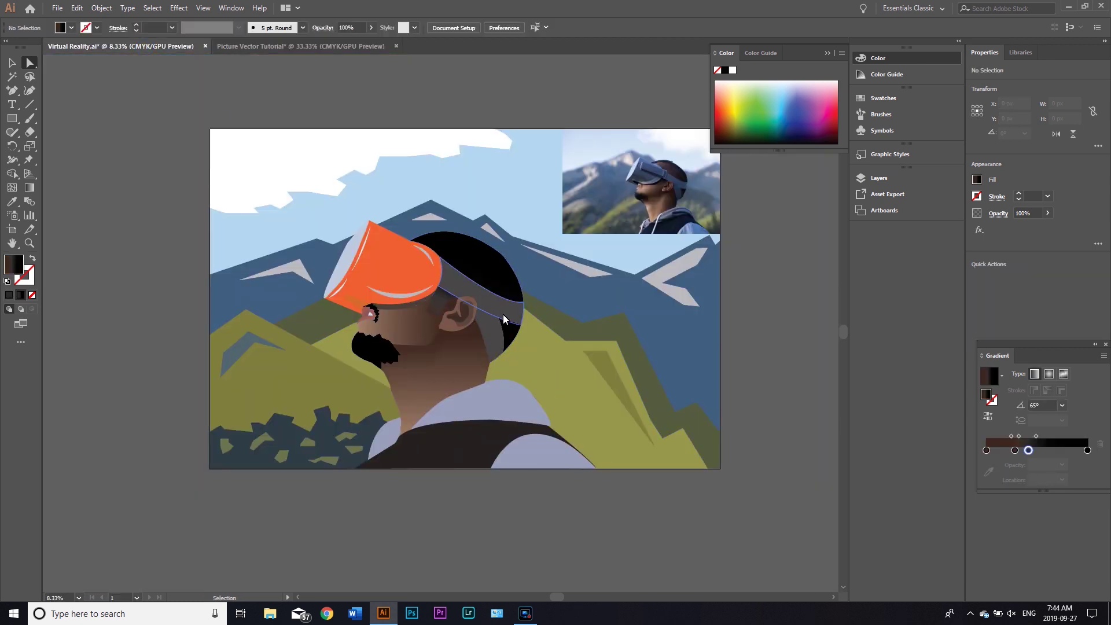
pyautogui.hotkey('ctrl', '+')
pyautogui.hotkey('ctrl', '+')
pyautogui.hotkey('ctrl', '+')
pyautogui.hotkey('ctrl', '+')
pyautogui.hotkey('ctrl', '+')
pyautogui.moveTo(670, 367); pyautogui.dragTo(416, 434)
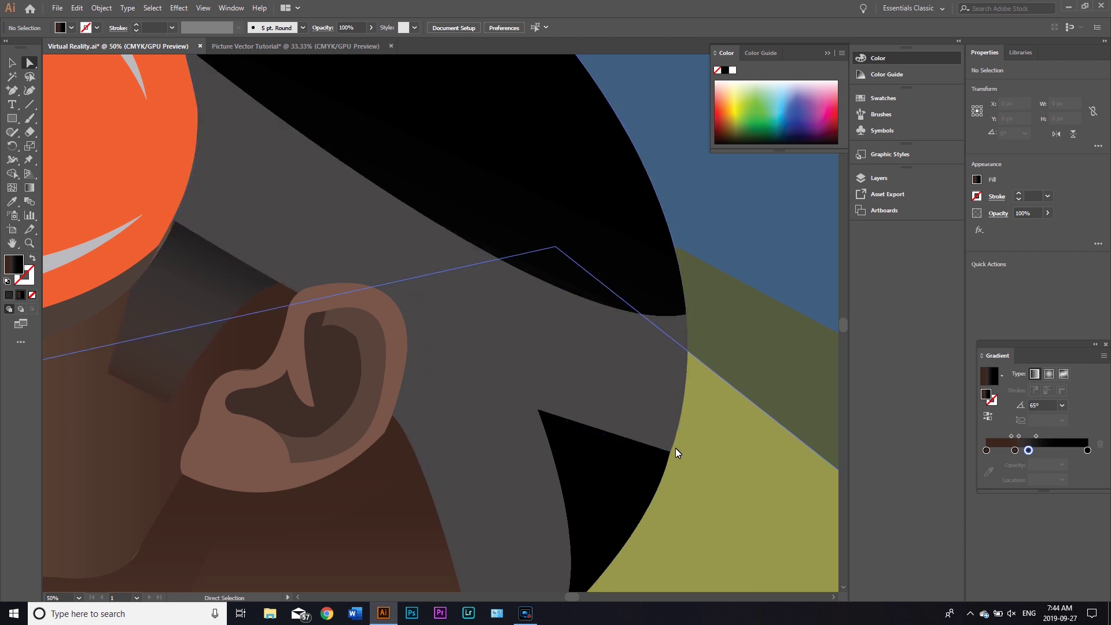
pyautogui.click(255, 46)
pyautogui.moveTo(784, 434); pyautogui.dragTo(583, 416)
pyautogui.moveTo(634, 353)
pyautogui.mouseDown()
pyautogui.moveTo(596, 446)
pyautogui.moveTo(573, 446)
pyautogui.moveTo(648, 355)
pyautogui.mouseUp()
pyautogui.moveTo(429, 433); pyautogui.dragTo(489, 410)
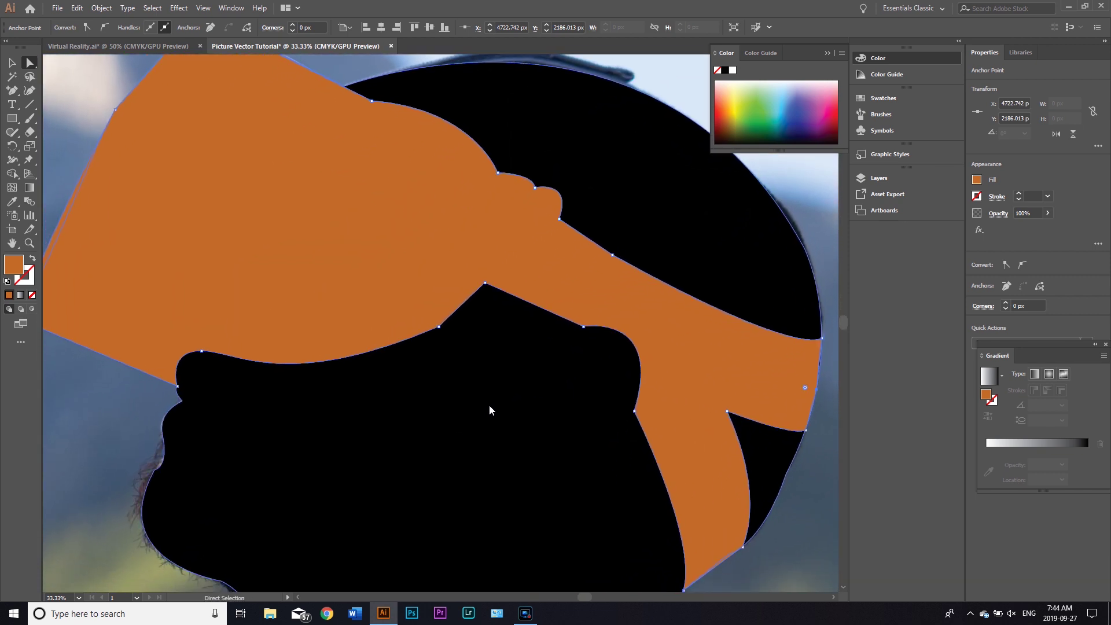
# Lower the black silhouette's opacity to 47%
pyautogui.scroll(-3, 490, 410)
pyautogui.moveTo(377, 427); pyautogui.dragTo(636, 456)
pyautogui.click(613, 440)
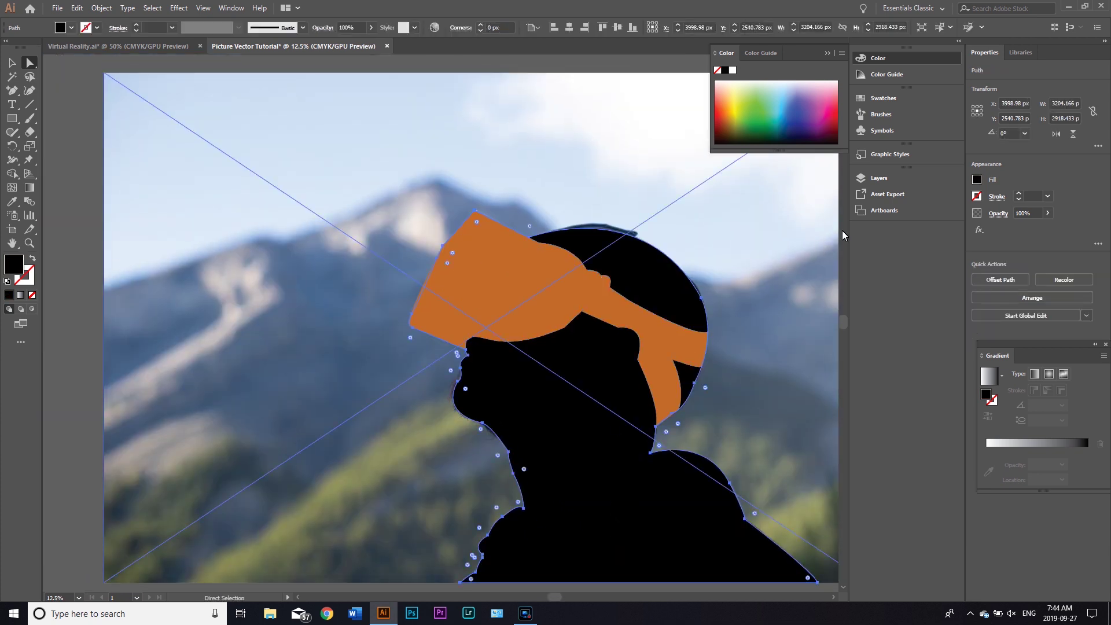
pyautogui.click(1047, 213)
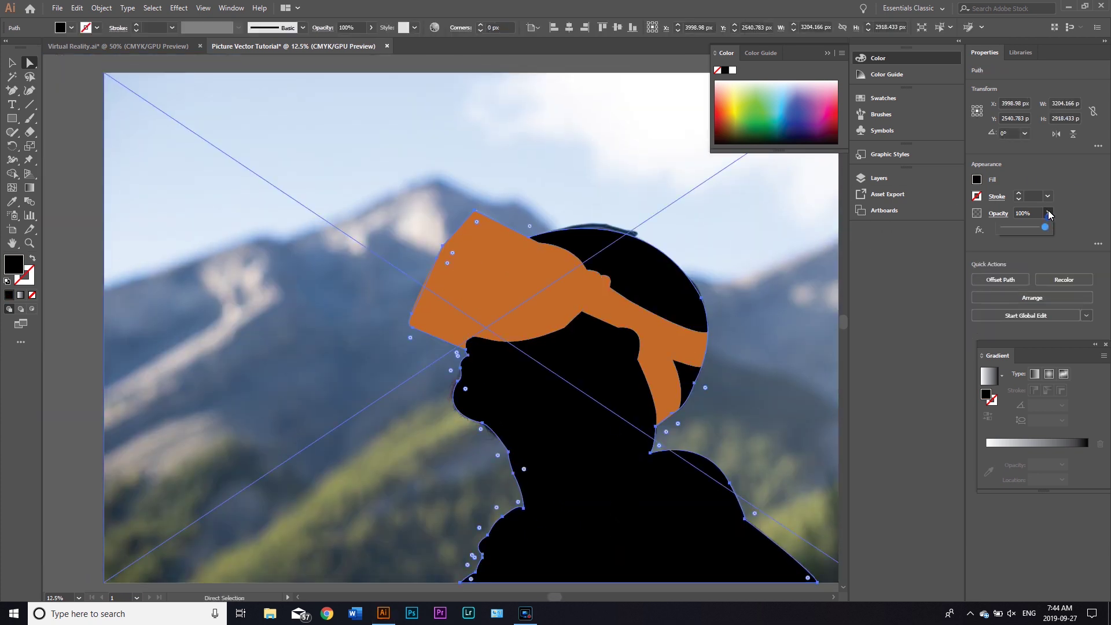
pyautogui.moveTo(1045, 228); pyautogui.dragTo(1023, 233)
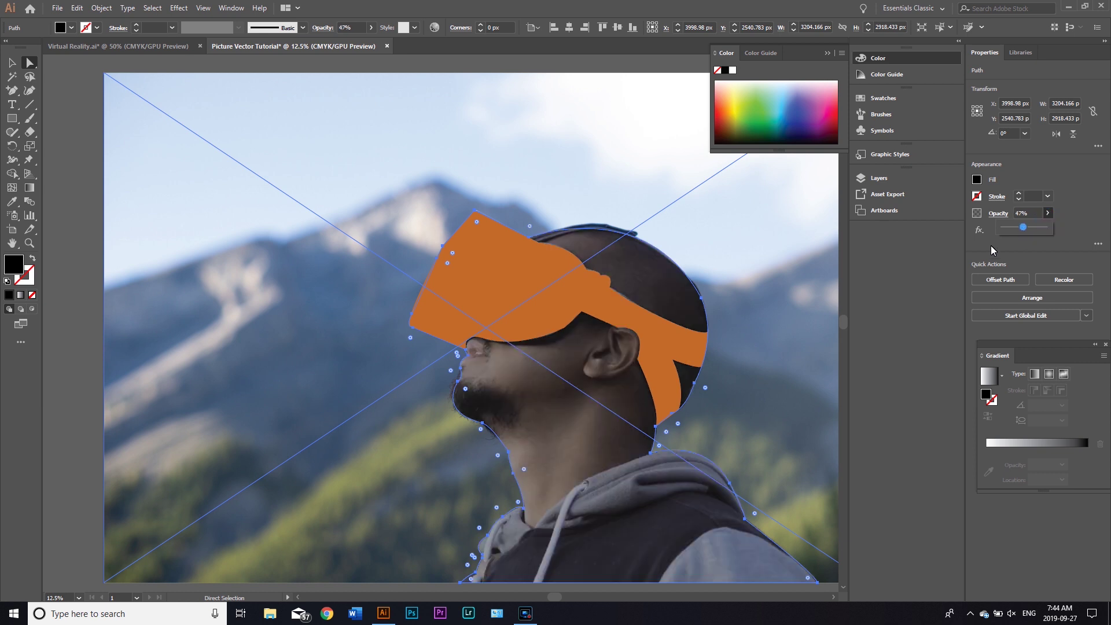
# Expand Layer 1 and review the stacking of the silhouette path above the linked photo
pyautogui.moveTo(793, 367); pyautogui.dragTo(720, 319)
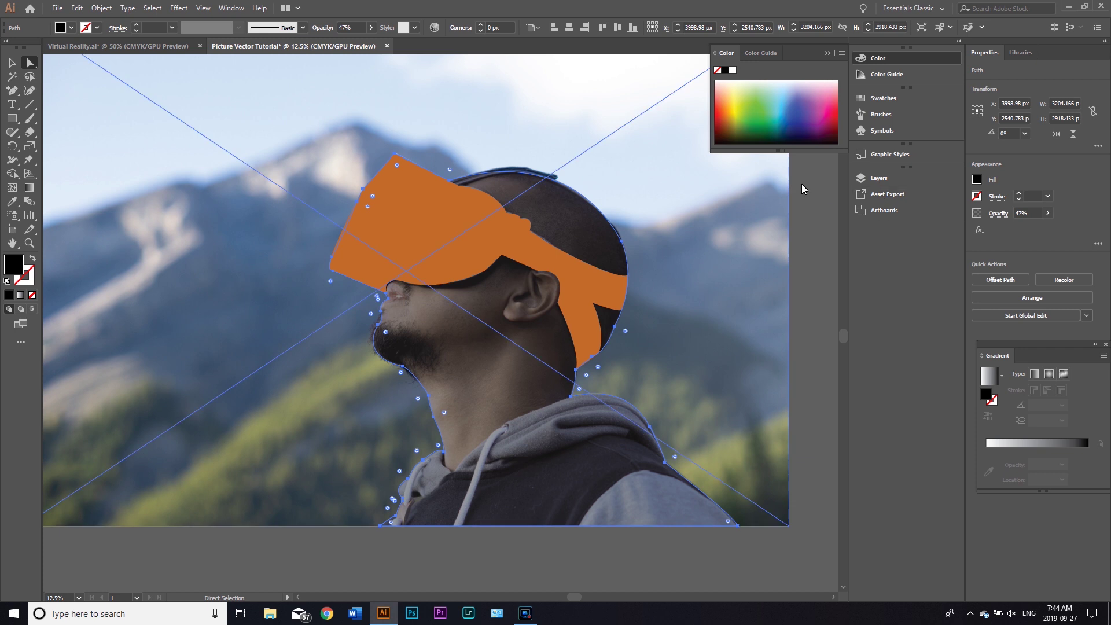
pyautogui.click(871, 180)
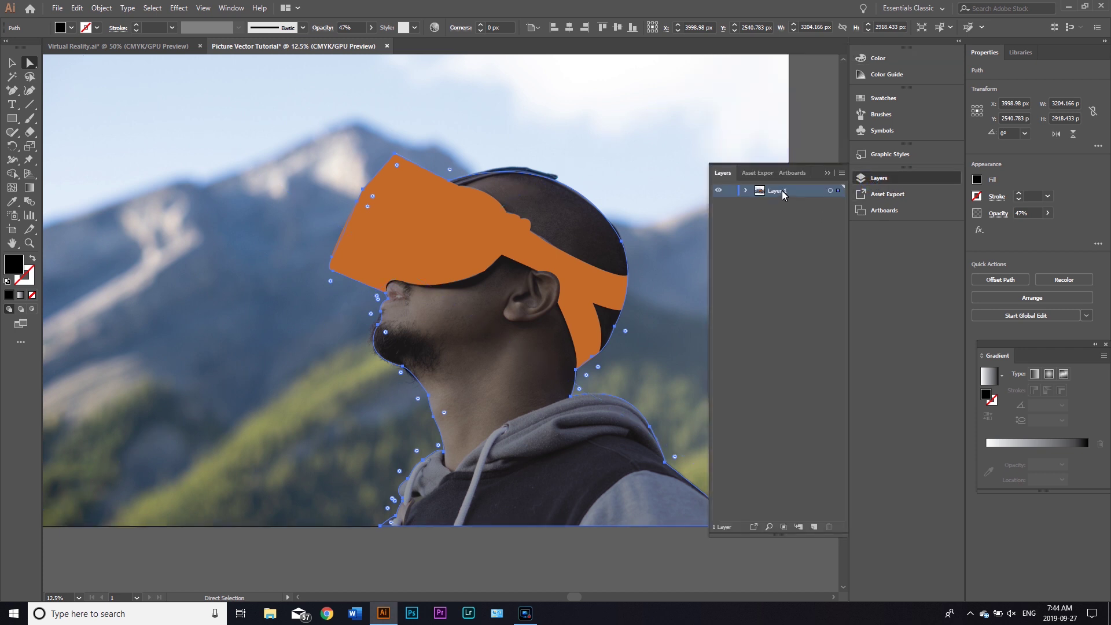
pyautogui.click(746, 191)
pyautogui.click(770, 292)
pyautogui.click(794, 228)
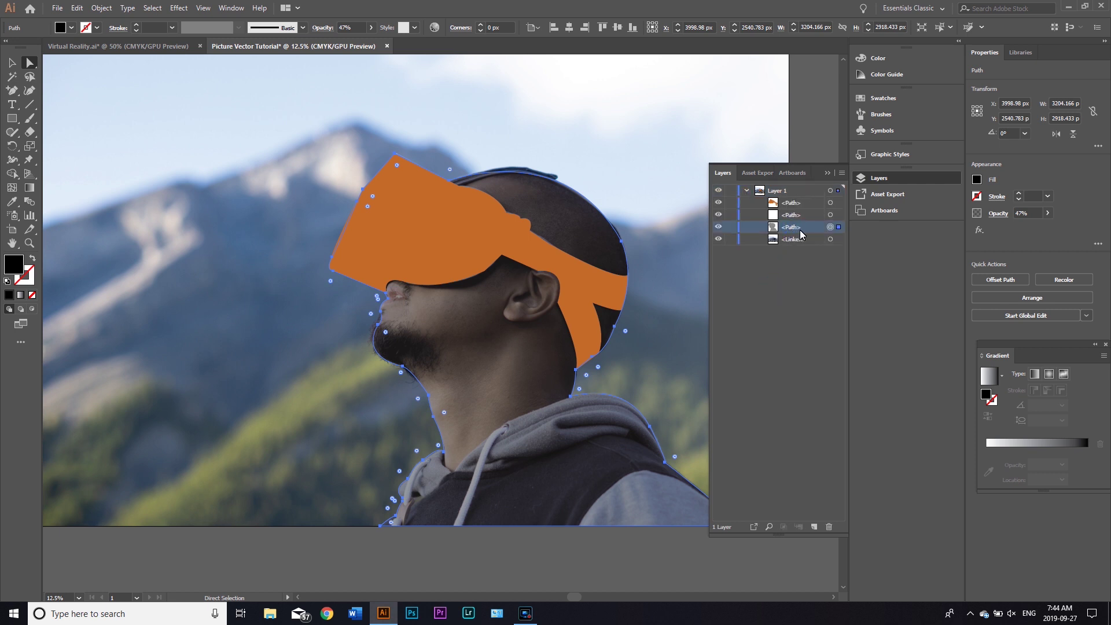
pyautogui.click(803, 241)
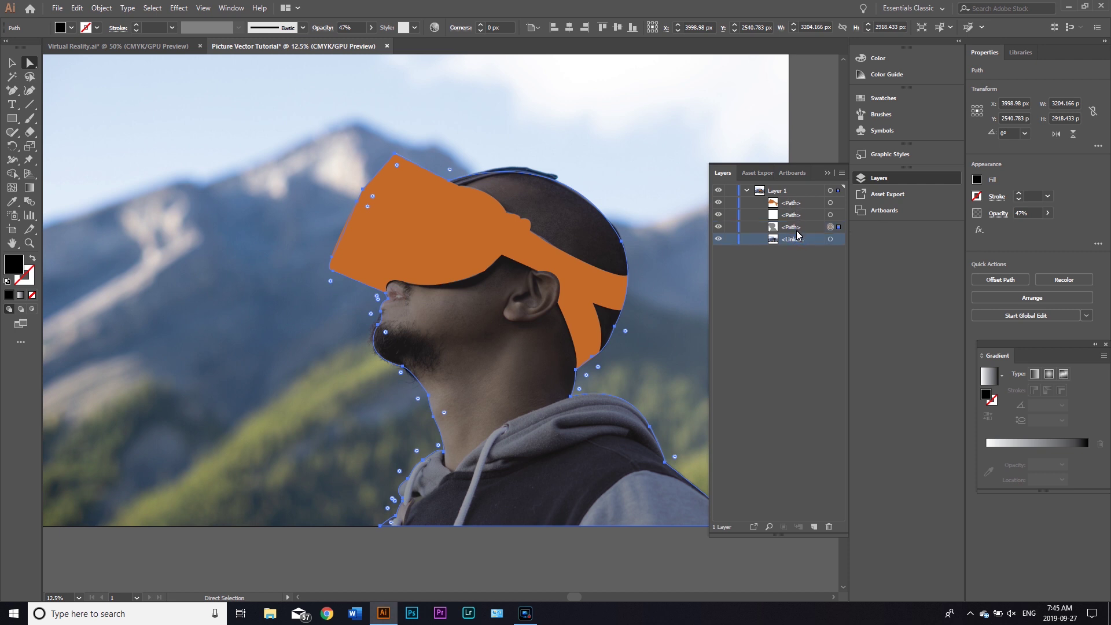
# Raise the silhouette's opacity back to 100% and select the orange headset shape
pyautogui.click(1047, 214)
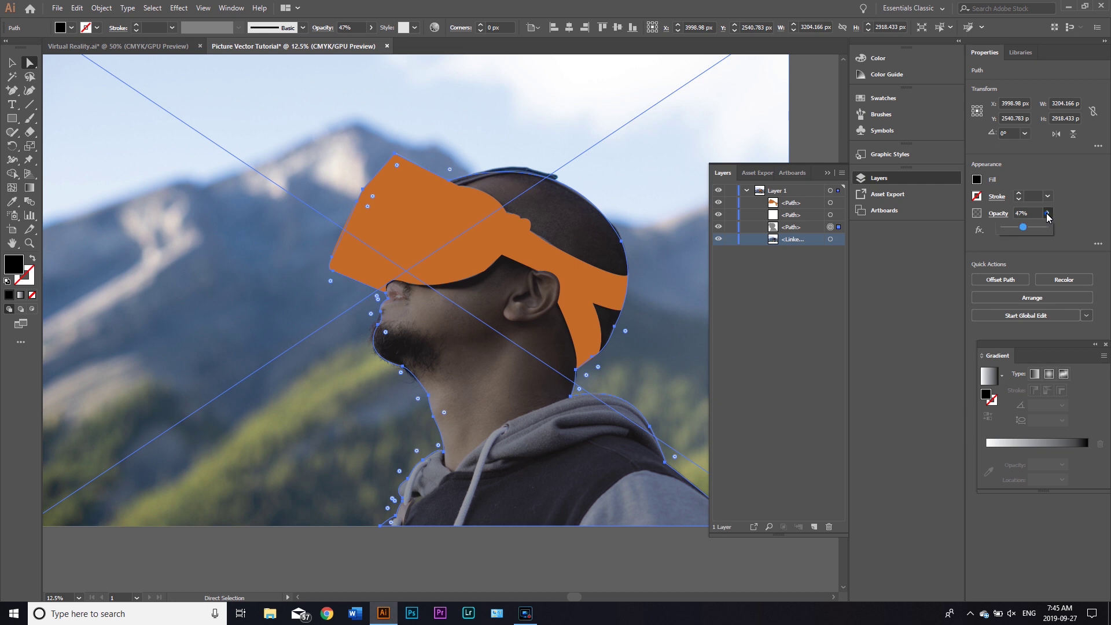
pyautogui.moveTo(1068, 235); pyautogui.dragTo(1065, 238)
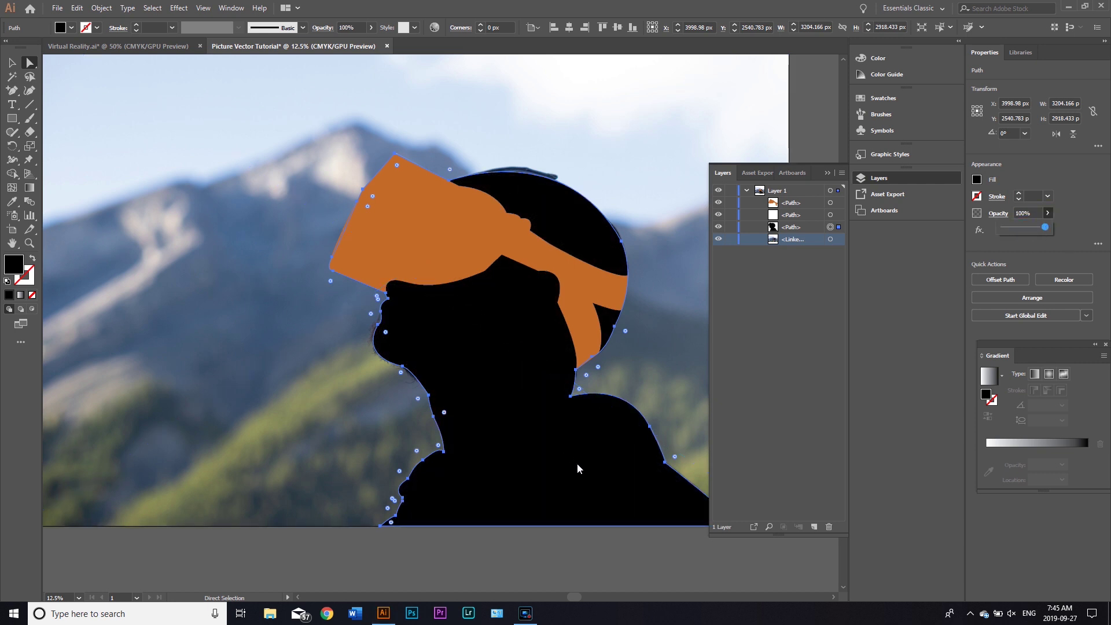
pyautogui.click(483, 241)
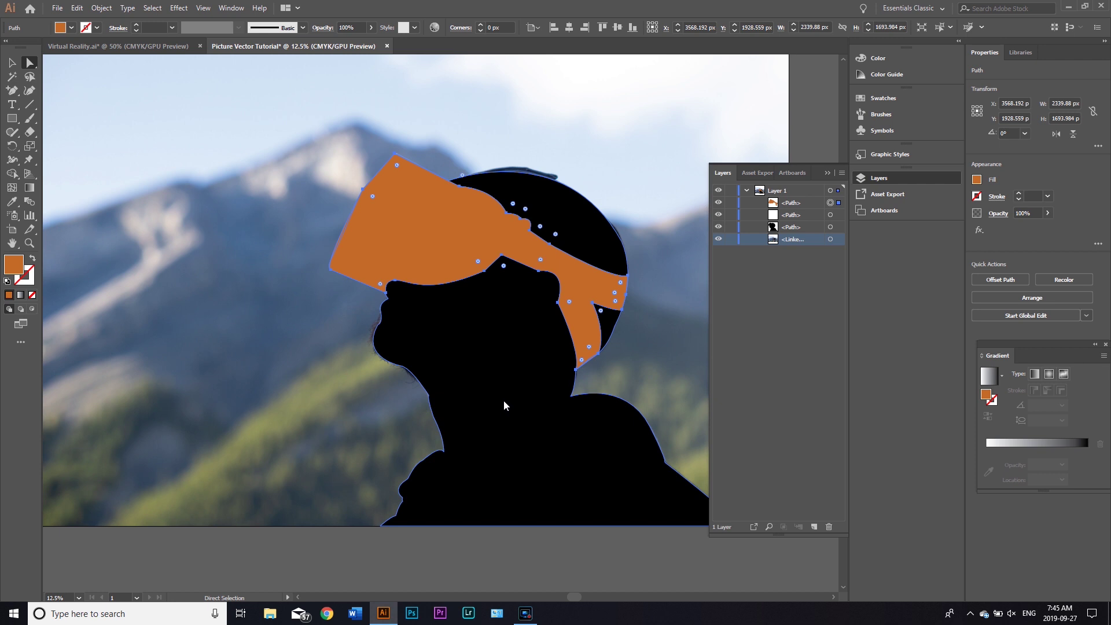
pyautogui.click(827, 172)
pyautogui.click(769, 175)
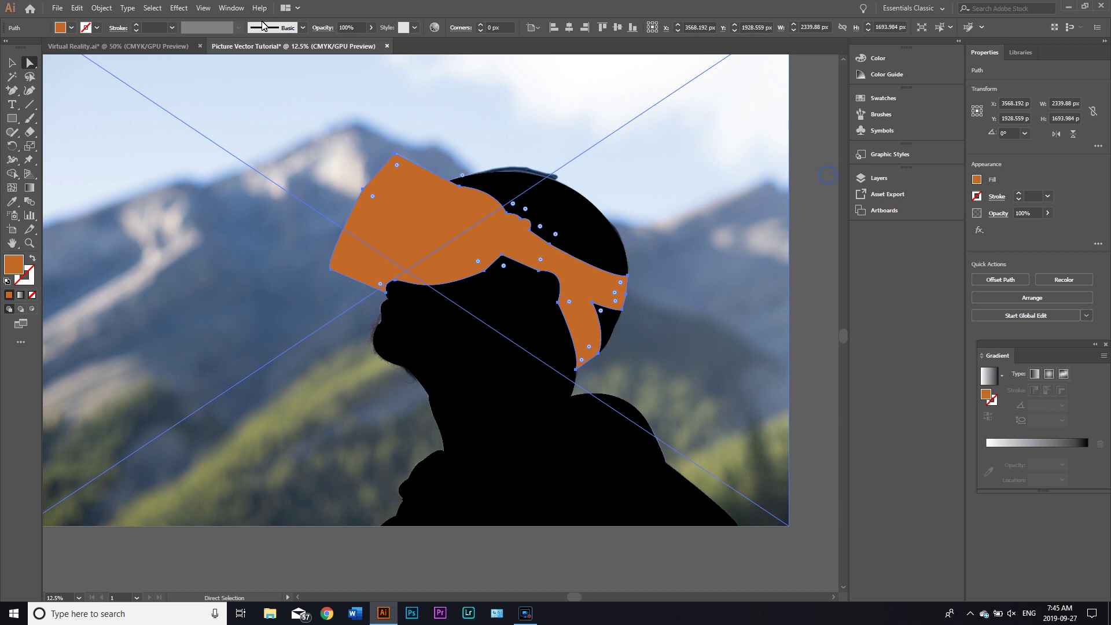
# Switch to the Virtual Reality.ai illustration and review the stack of paths inside its Layer 1
pyautogui.click(116, 45)
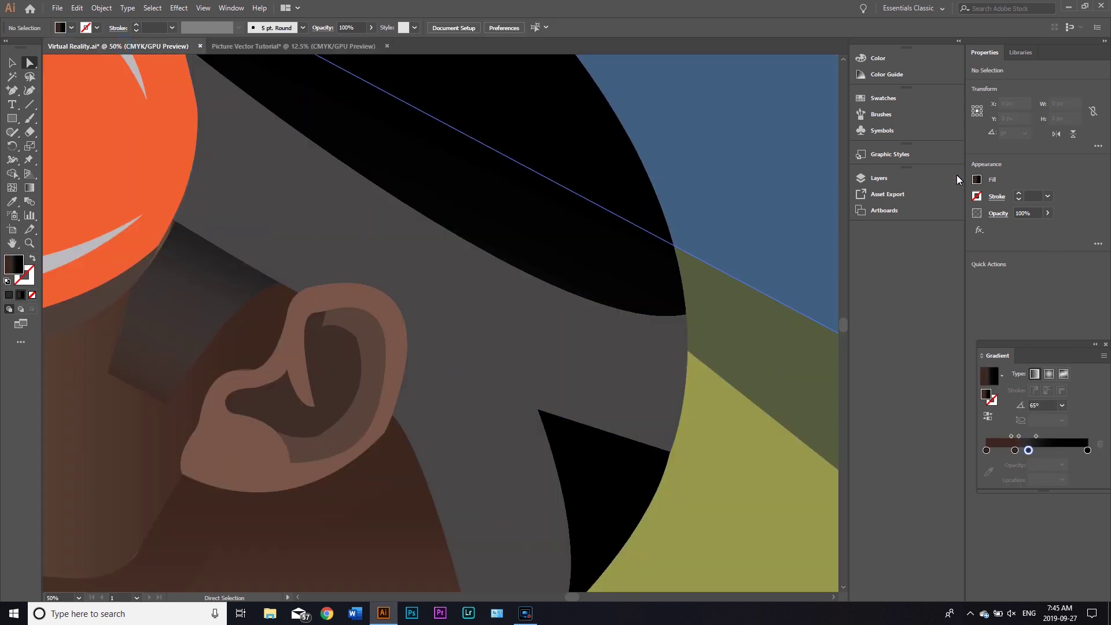
pyautogui.click(880, 178)
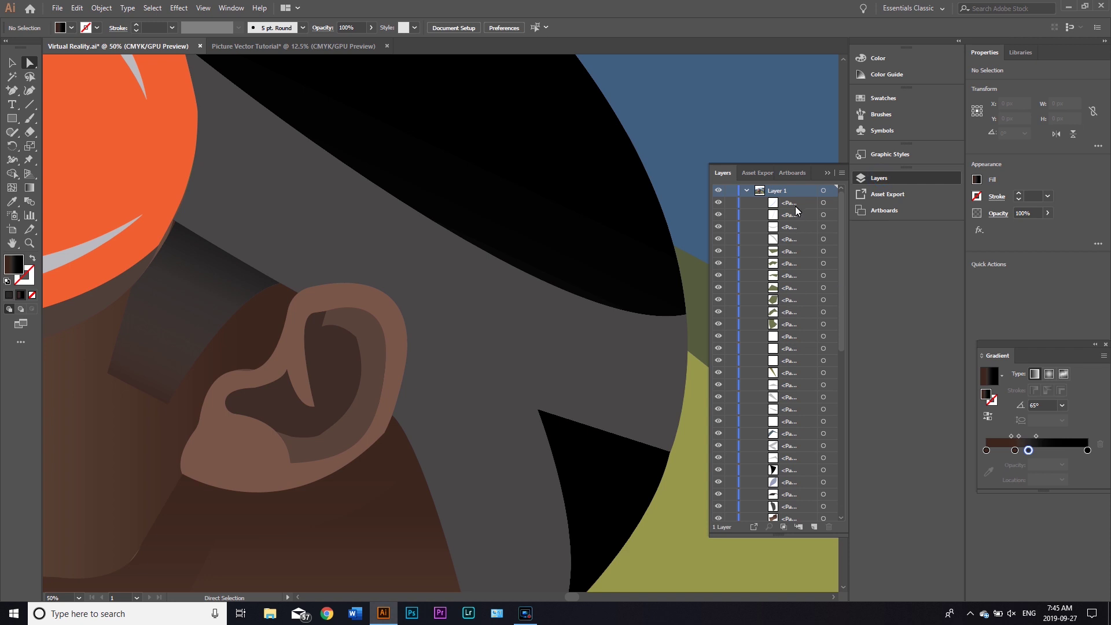
pyautogui.scroll(-10, 799, 243)
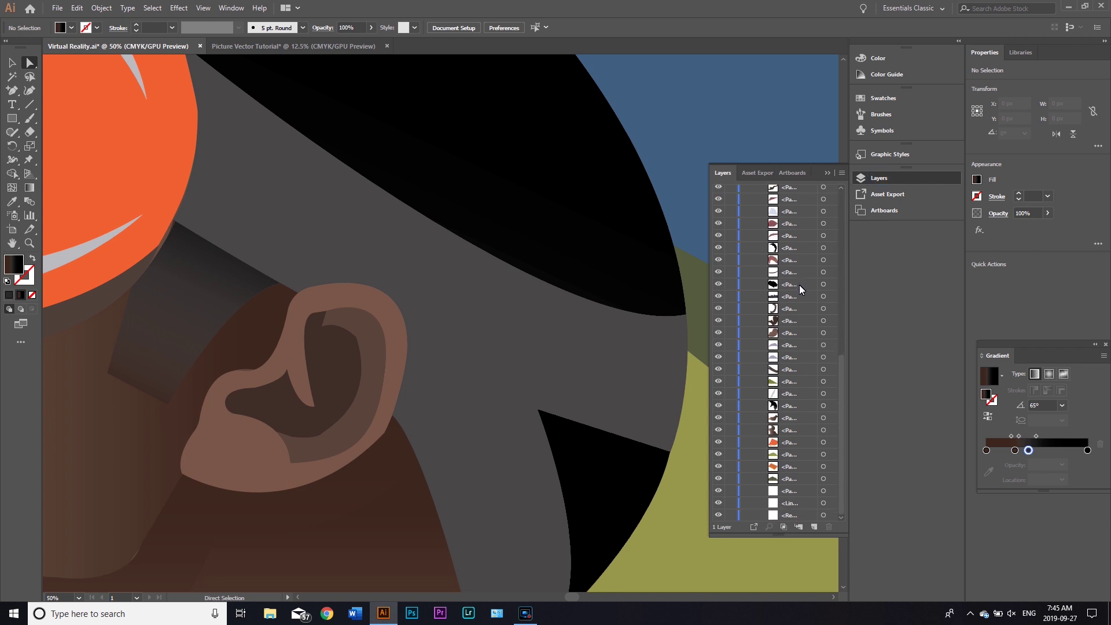
pyautogui.scroll(10, 800, 289)
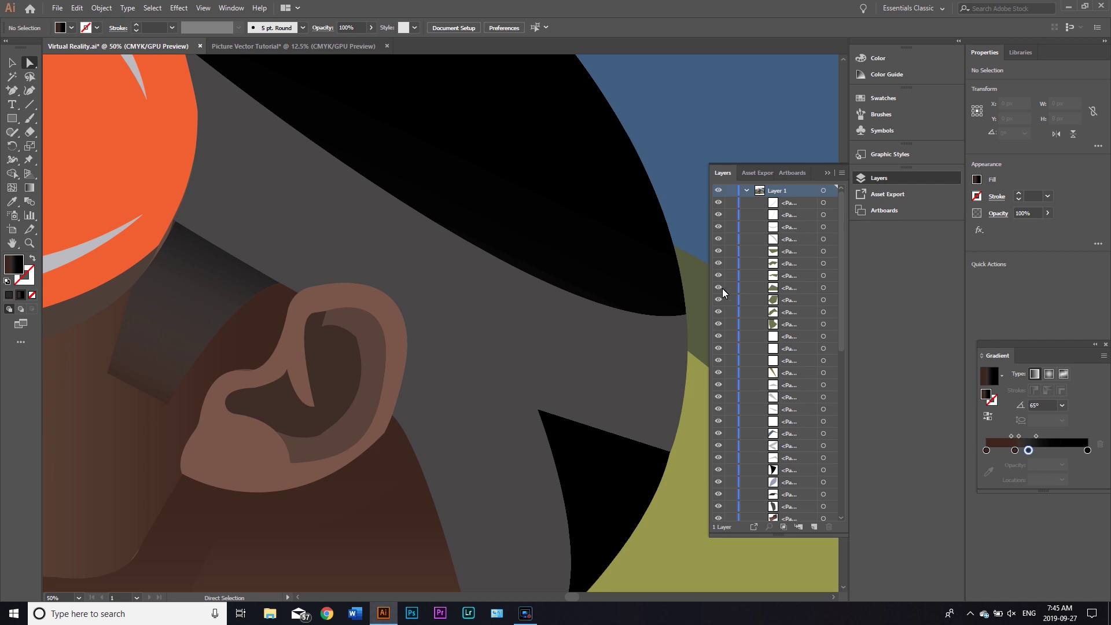
pyautogui.click(828, 172)
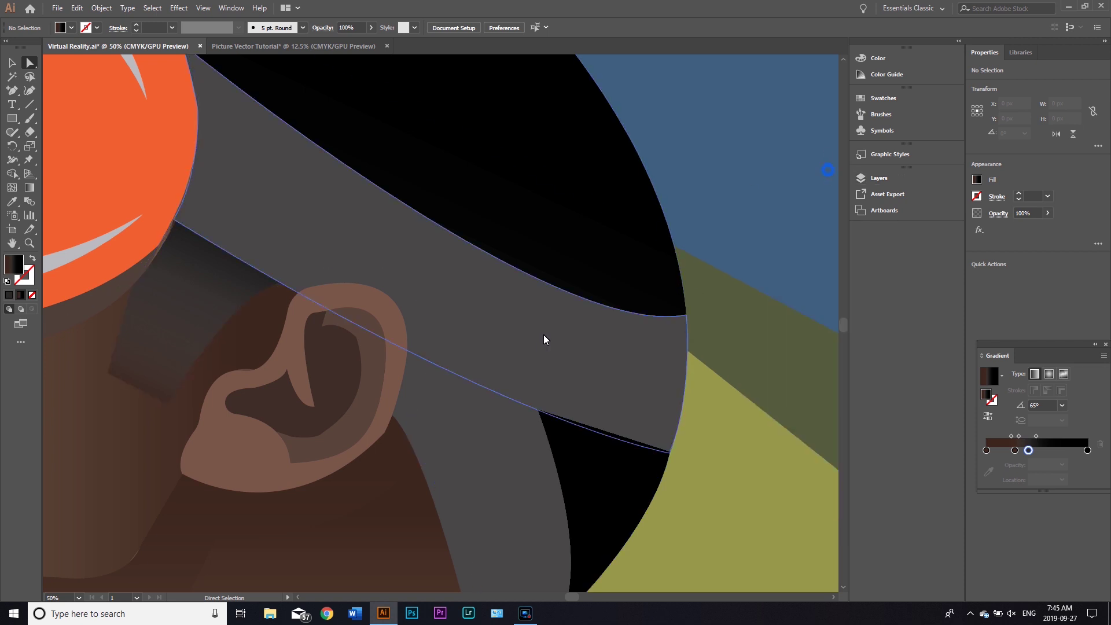
# Examine the separate colour shapes that make up the finished illustration, including the sky rectangle and the front of the hoodie collar
pyautogui.scroll(-5, 541, 350)
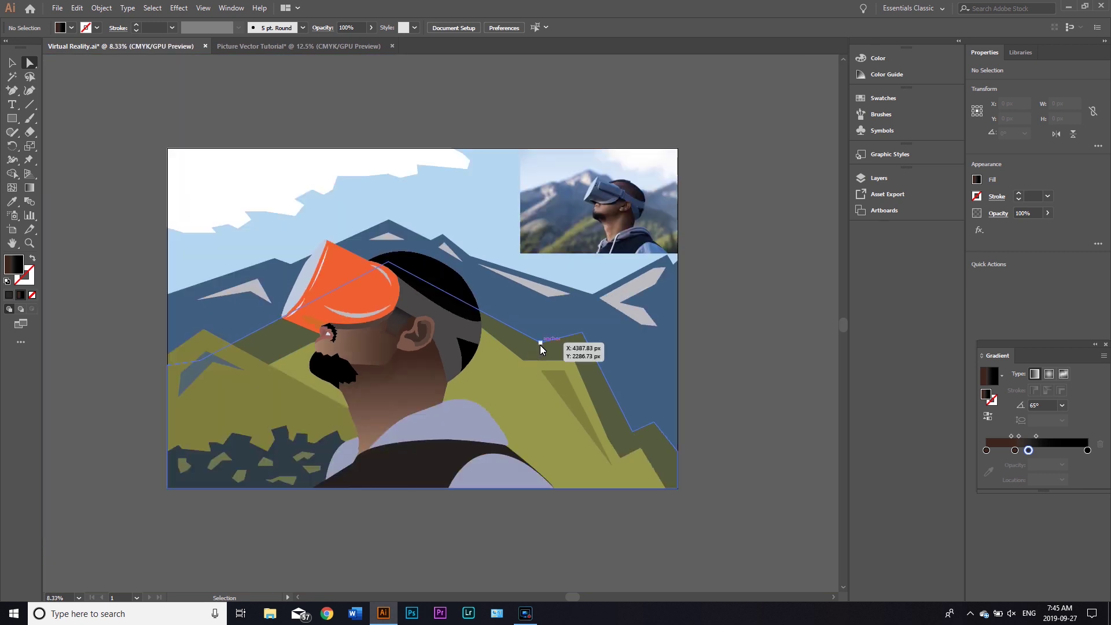
pyautogui.moveTo(507, 333); pyautogui.dragTo(627, 402)
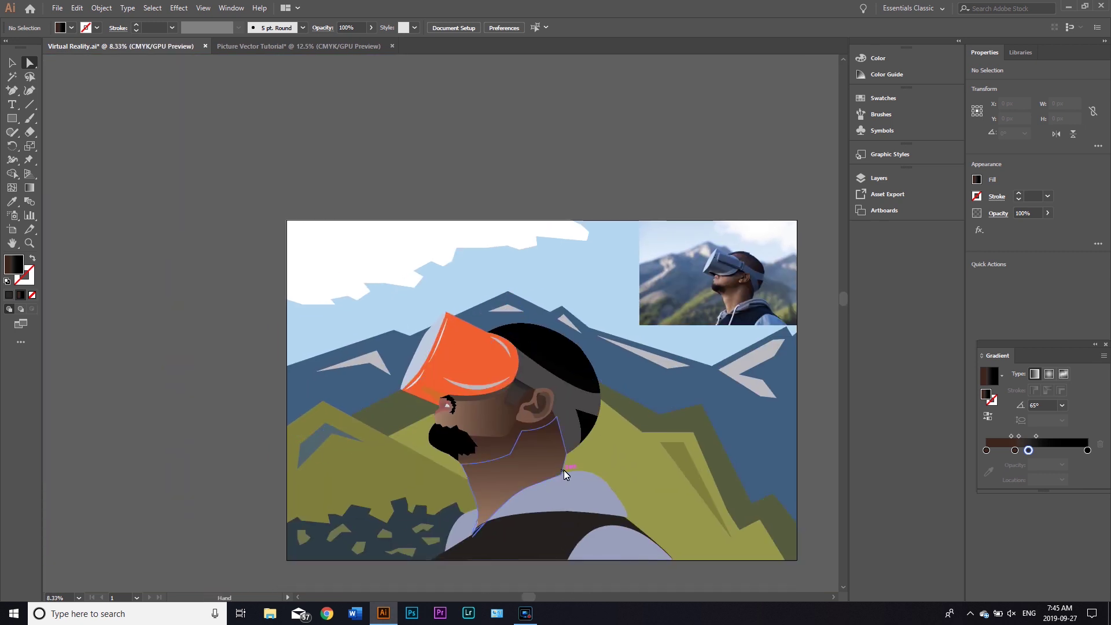
pyautogui.moveTo(569, 468); pyautogui.dragTo(569, 431)
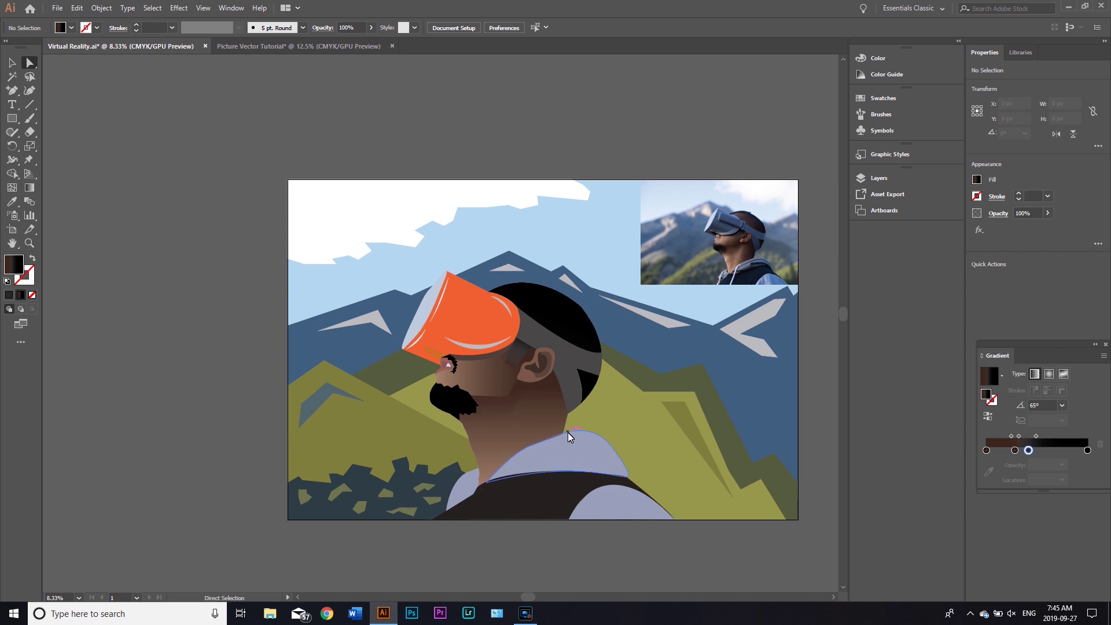
pyautogui.moveTo(572, 261); pyautogui.dragTo(573, 341)
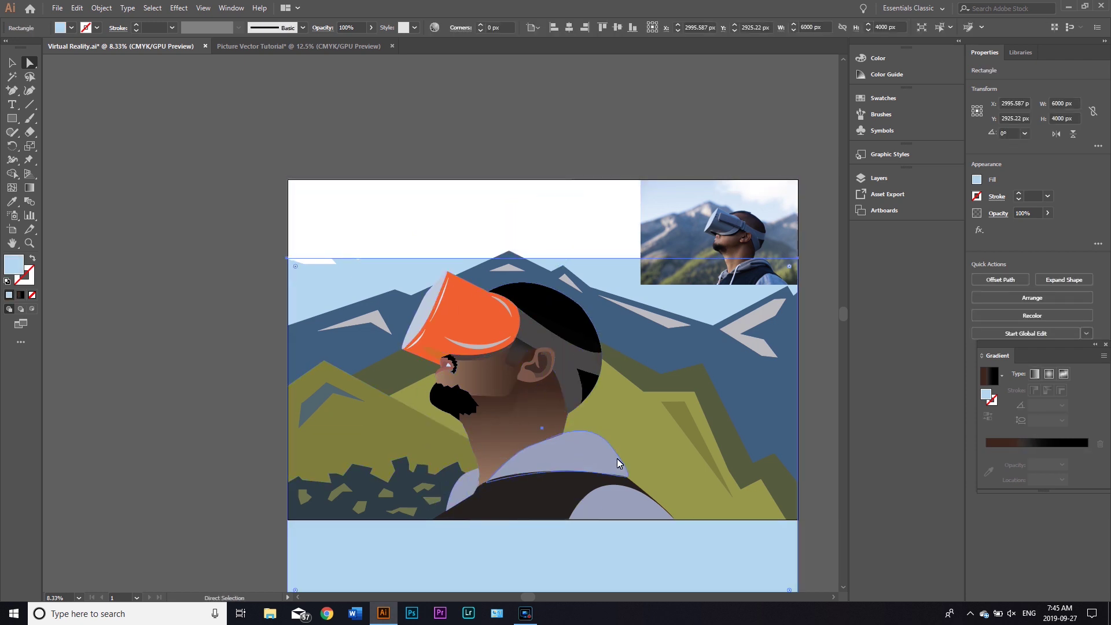
pyautogui.click(469, 478)
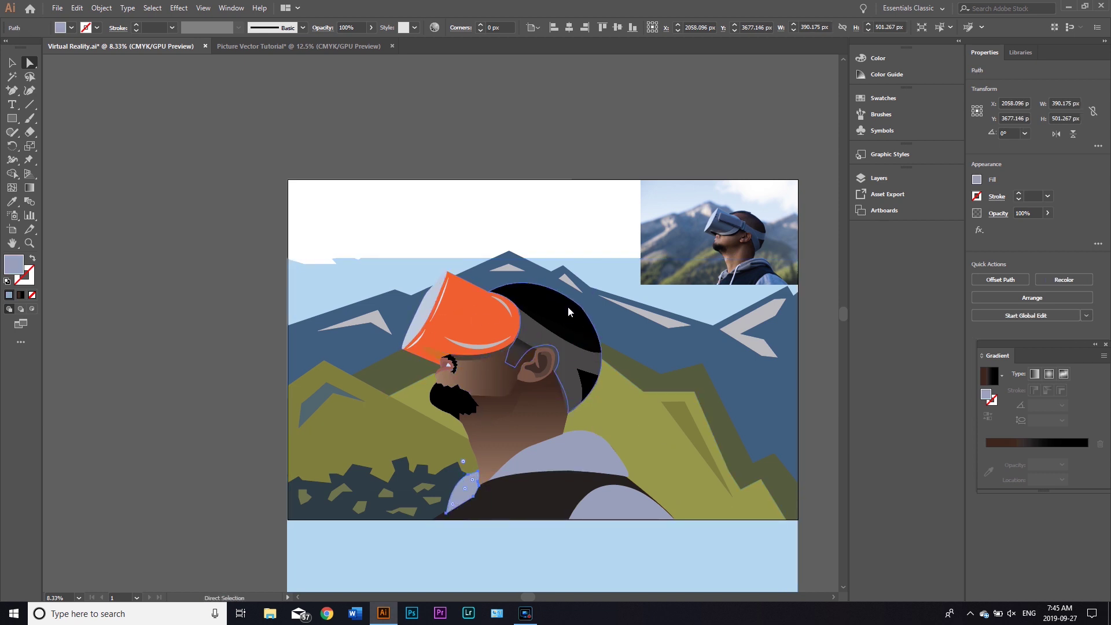
# Return to the Picture Vector Tutorial document and deselect everything
pyautogui.click(325, 45)
pyautogui.click(581, 543)
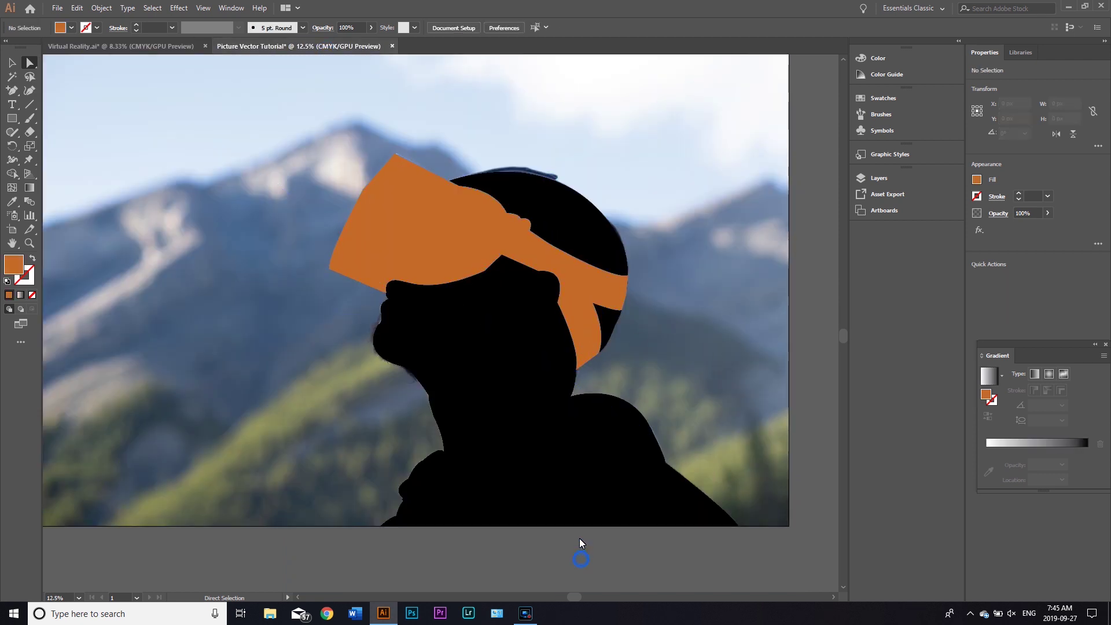
pyautogui.hotkey('ctrl', '-')
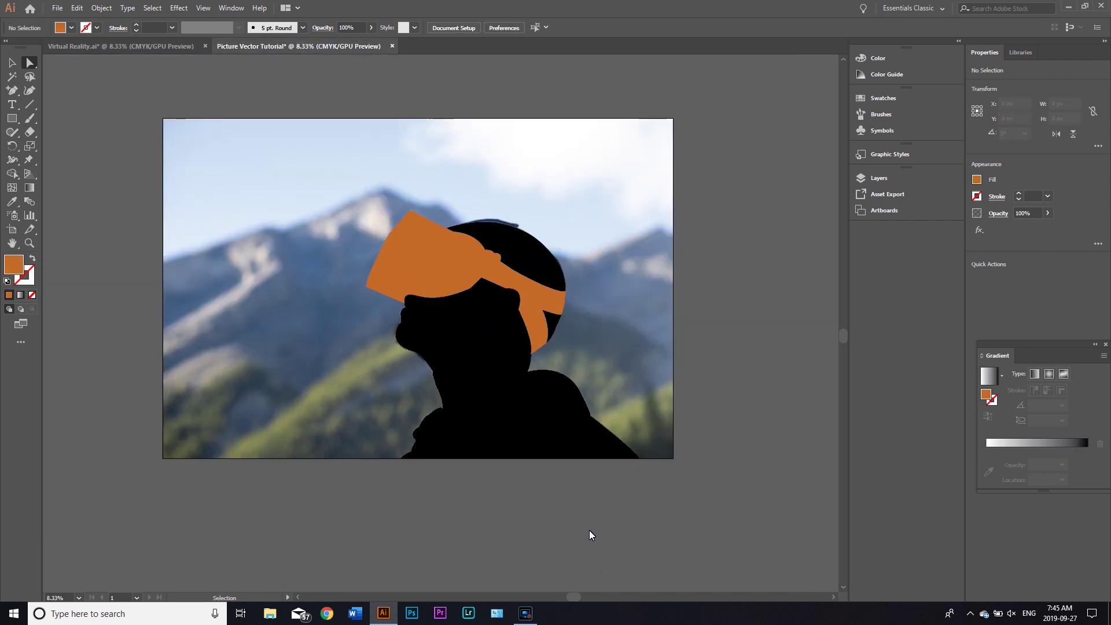
# Lower the black silhouette's opacity to 47% so the photo underneath can be traced
pyautogui.hotkey('ctrl', '+')
pyautogui.hotkey('ctrl', '+')
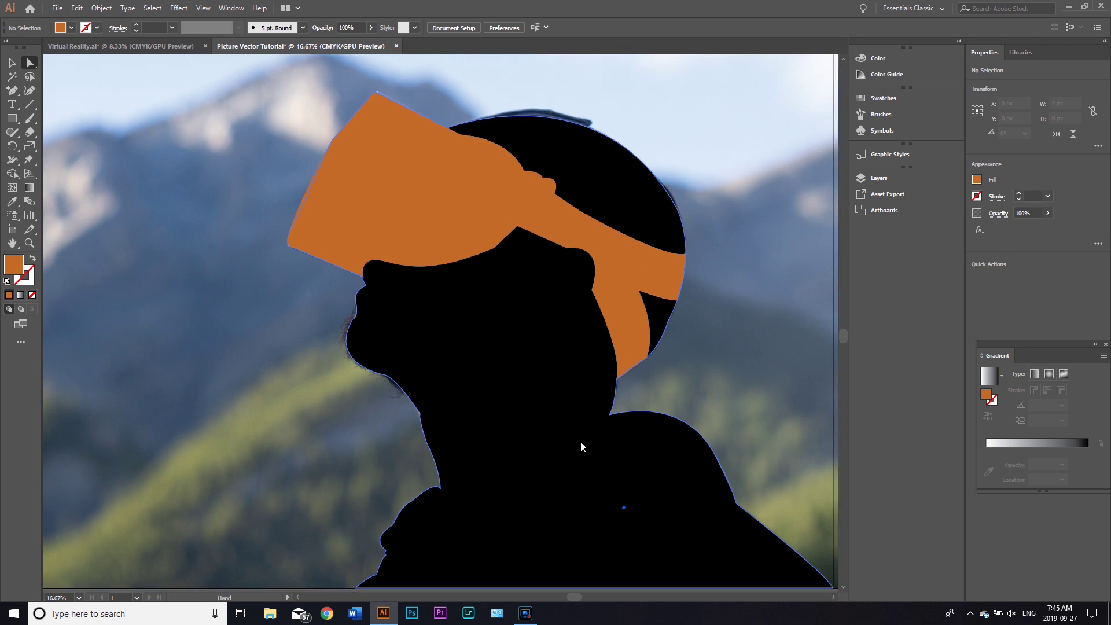
pyautogui.scroll(-3, 581, 446)
pyautogui.hscroll(2, 581, 446)
pyautogui.scroll(1, 566, 429)
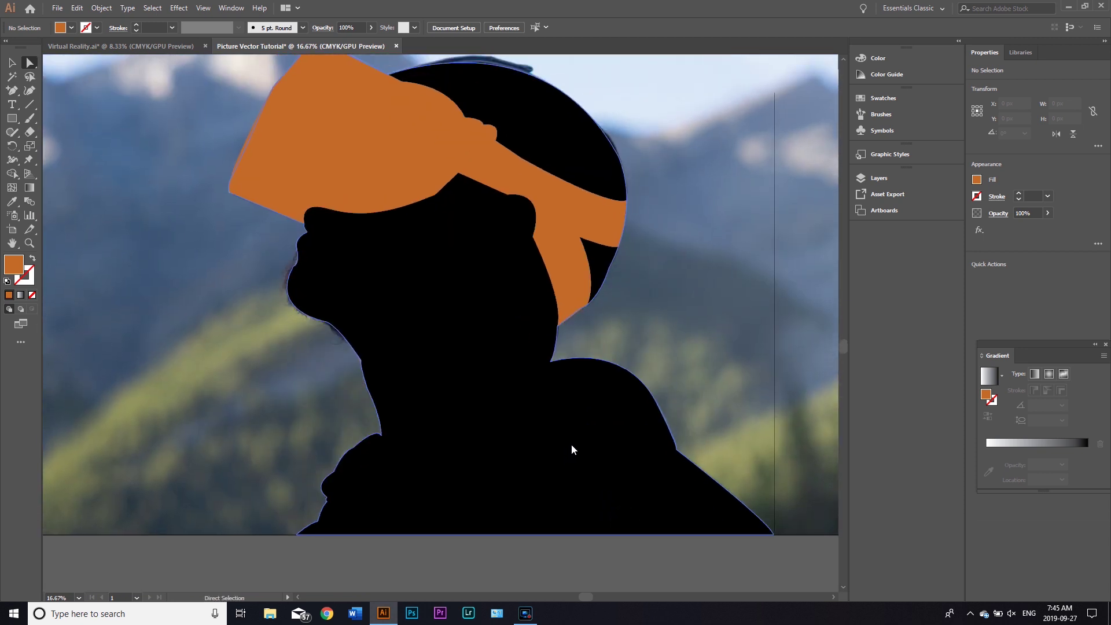
pyautogui.click(572, 449)
pyautogui.press('4')
pyautogui.press('7')
# Draw a closed Pen-tool shape tracing the whole hoodie, from the neckline over the back and along the artboard's lower edge to the front
pyautogui.press('p')
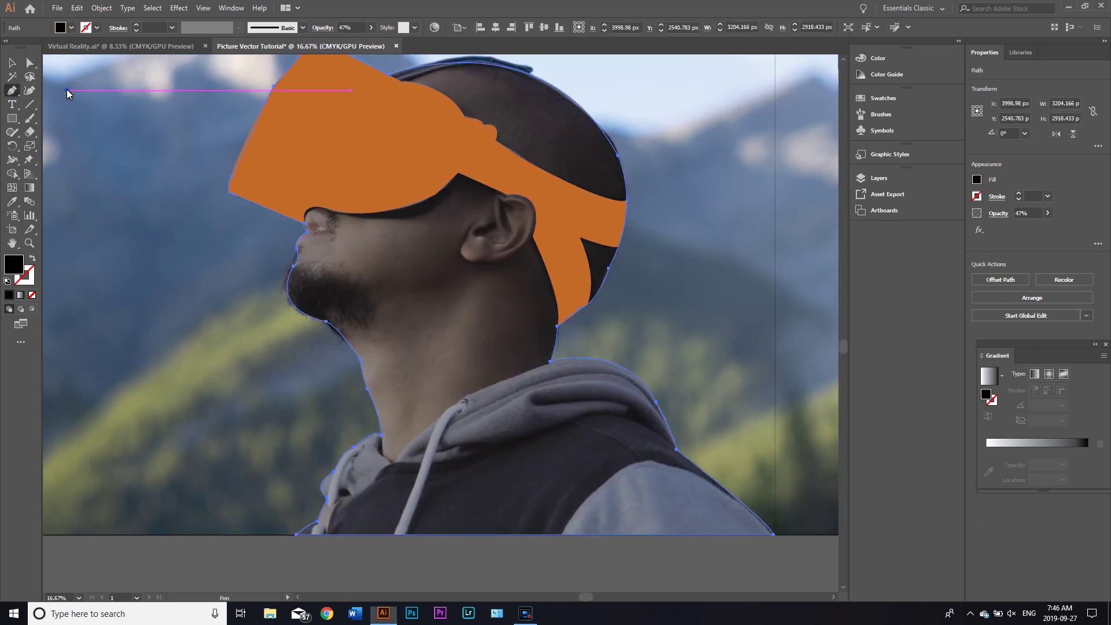
pyautogui.click(395, 463)
pyautogui.click(438, 417)
pyautogui.moveTo(550, 361); pyautogui.dragTo(608, 344)
pyautogui.moveTo(645, 387)
pyautogui.mouseDown()
pyautogui.moveTo(625, 371)
pyautogui.moveTo(667, 434)
pyautogui.mouseUp()
pyautogui.click(677, 450)
pyautogui.click(774, 535)
pyautogui.click(296, 534)
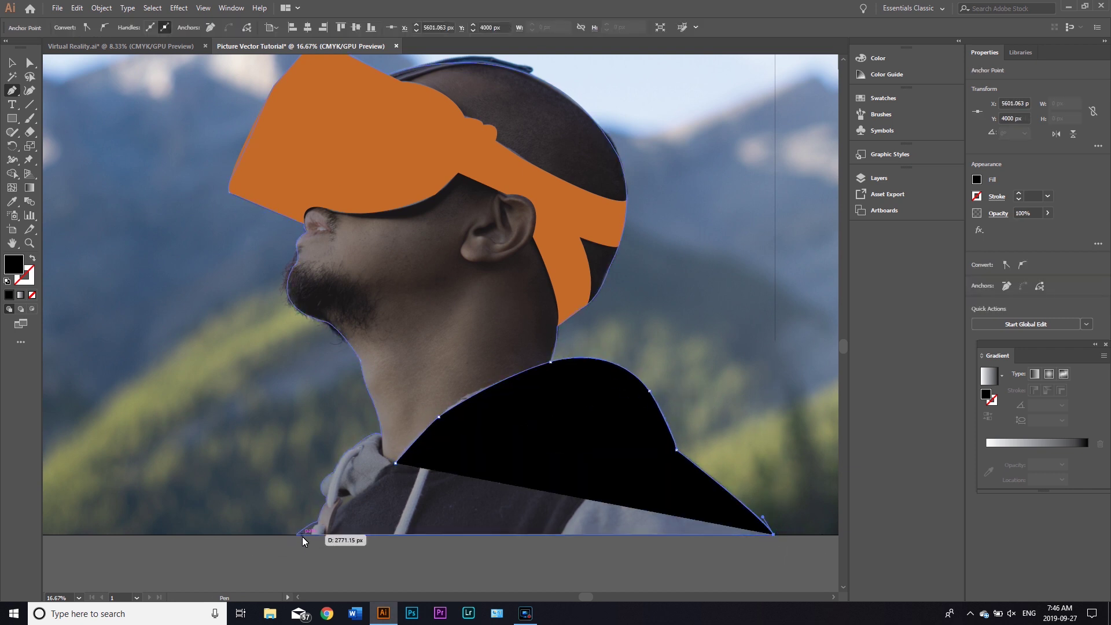
pyautogui.click(318, 522)
pyautogui.click(327, 502)
pyautogui.click(335, 471)
pyautogui.moveTo(355, 447); pyautogui.dragTo(396, 459)
pyautogui.click(395, 463)
pyautogui.press('v')
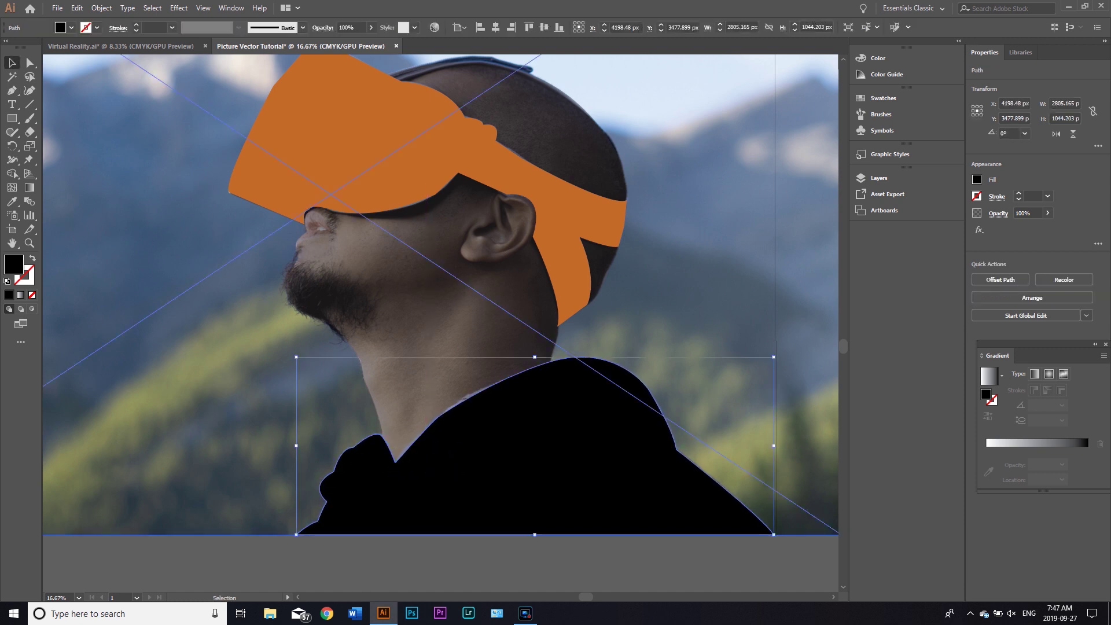
# Fill the new hoodie shape with dark grey #424041 and deselect it
pyautogui.click(486, 438)
pyautogui.click(20, 270)
pyautogui.doubleClick(20, 271)
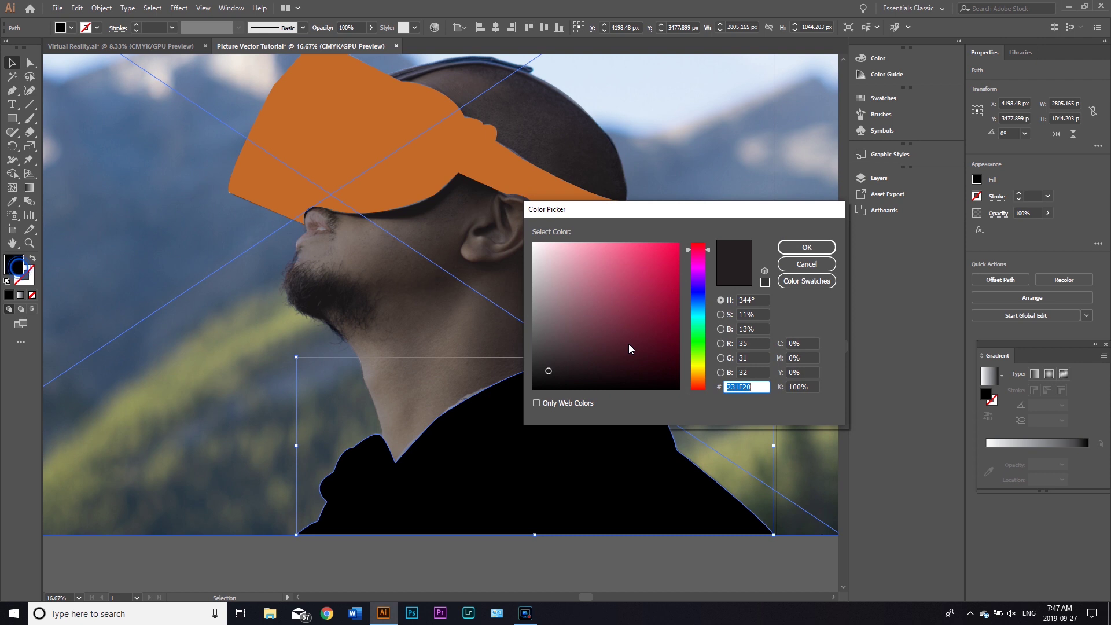
pyautogui.click(544, 355)
pyautogui.click(813, 247)
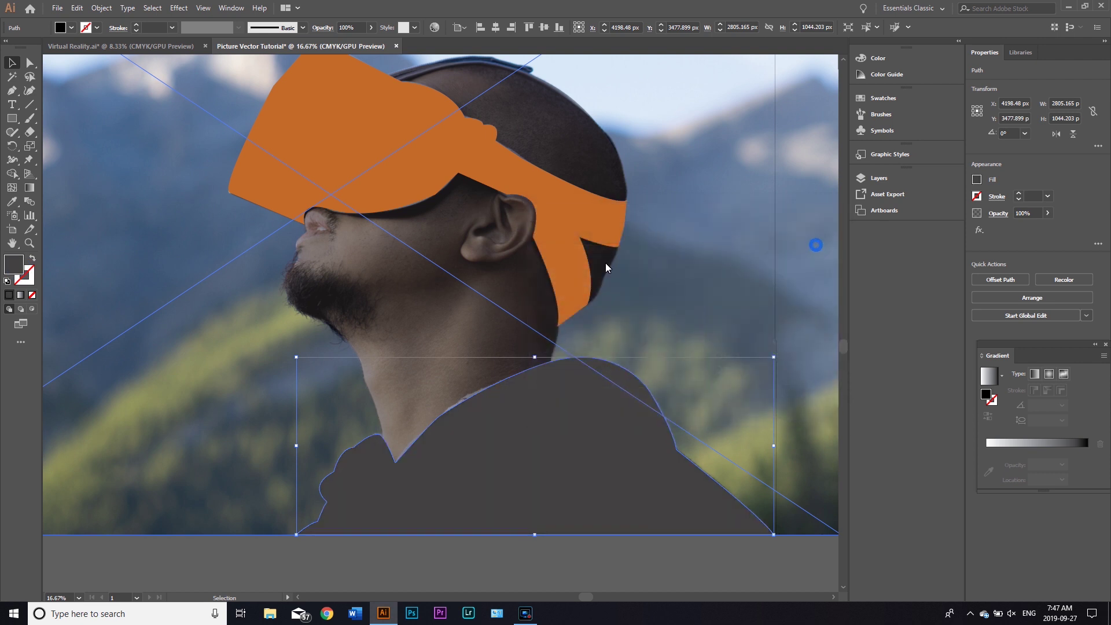
pyautogui.click(413, 581)
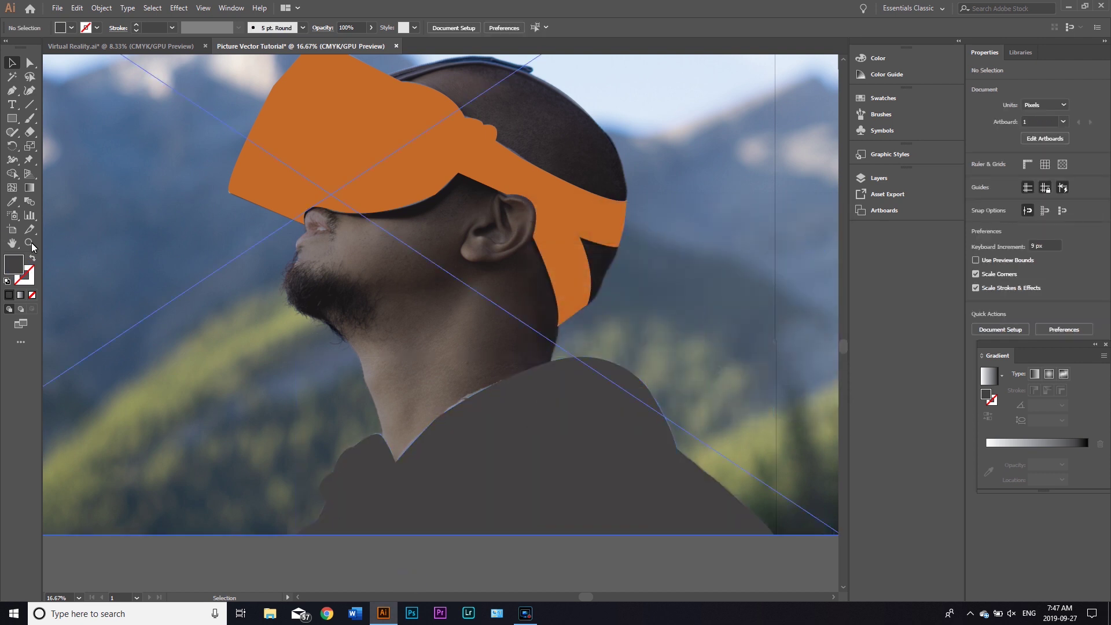
# Raise the head silhouette's opacity back to 100% and deselect it
pyautogui.click(527, 377)
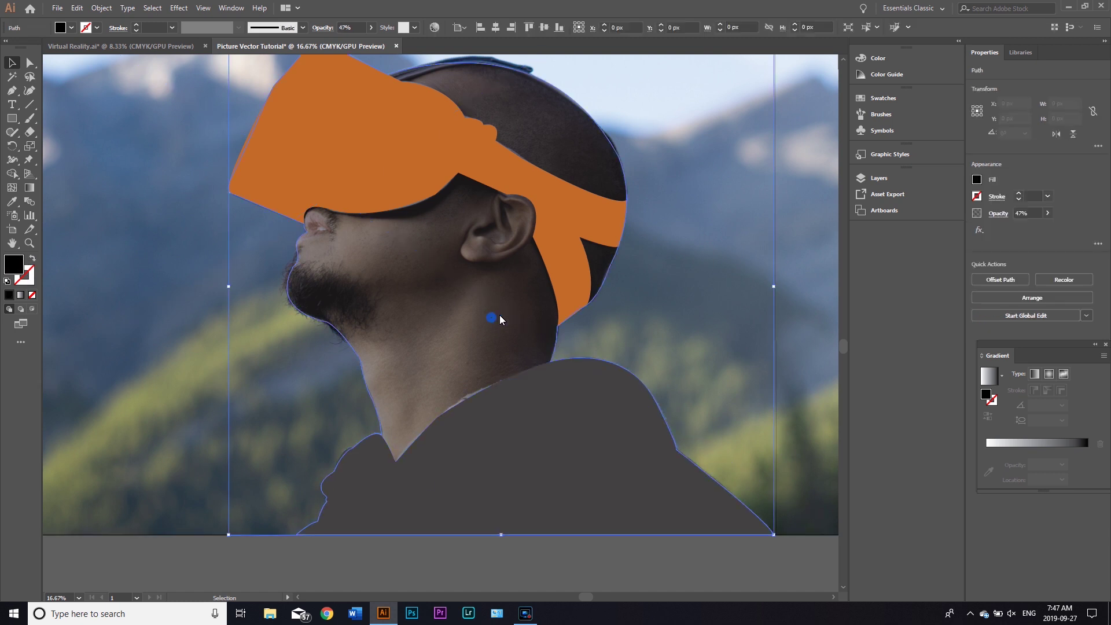
pyautogui.click(1048, 213)
pyautogui.moveTo(1024, 226); pyautogui.dragTo(1046, 227)
pyautogui.click(505, 576)
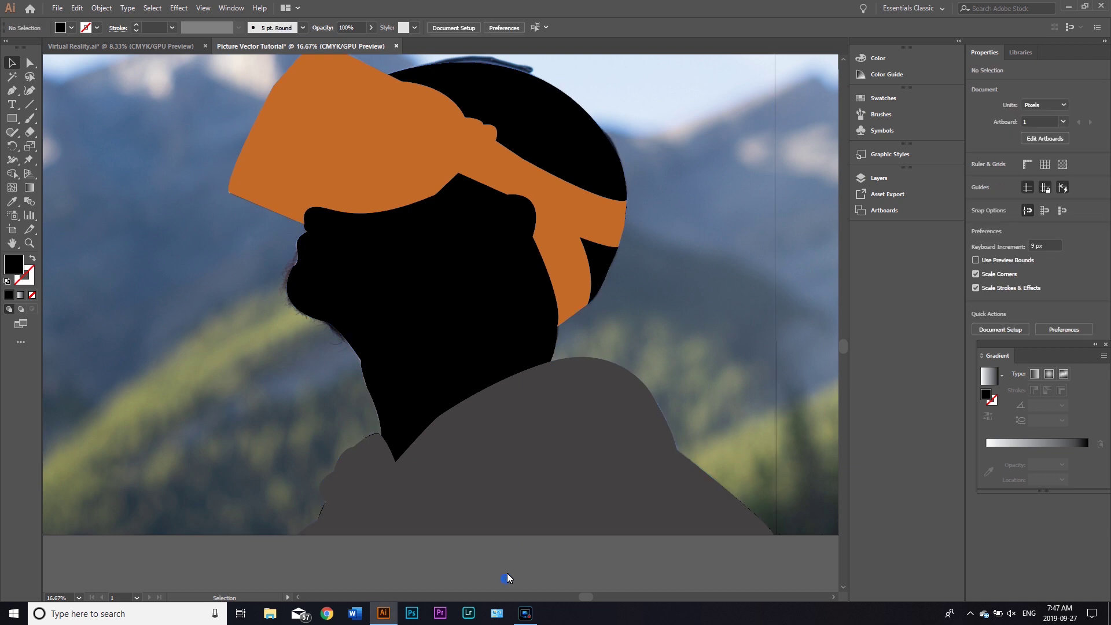
# Change the orange headset shape's fill to a bright green with a hue of 111°
pyautogui.moveTo(410, 337); pyautogui.dragTo(443, 358)
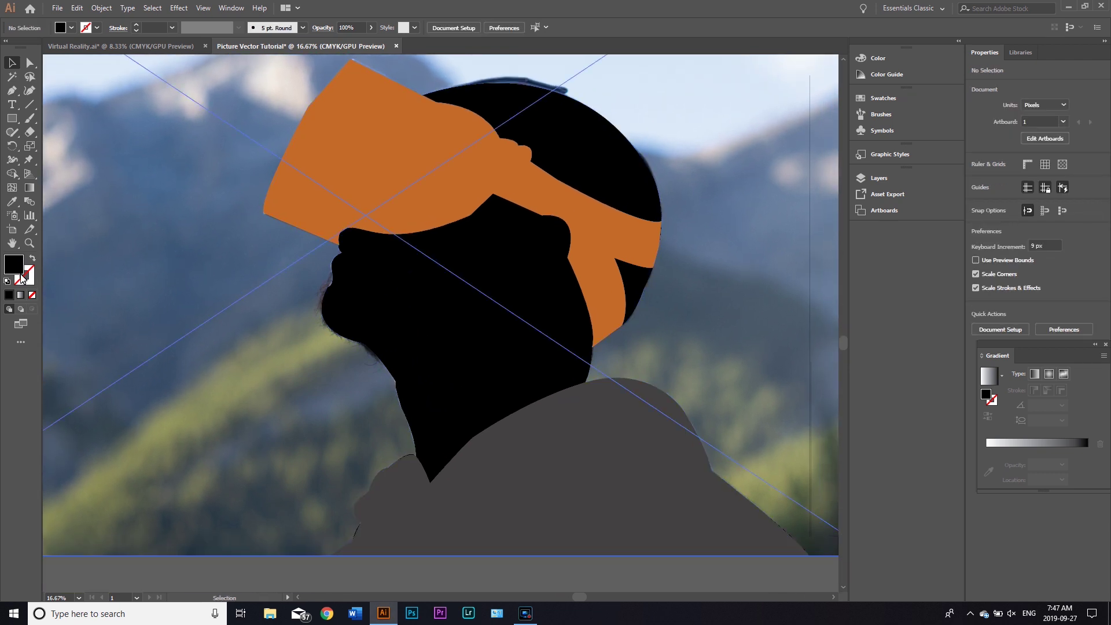
pyautogui.click(432, 185)
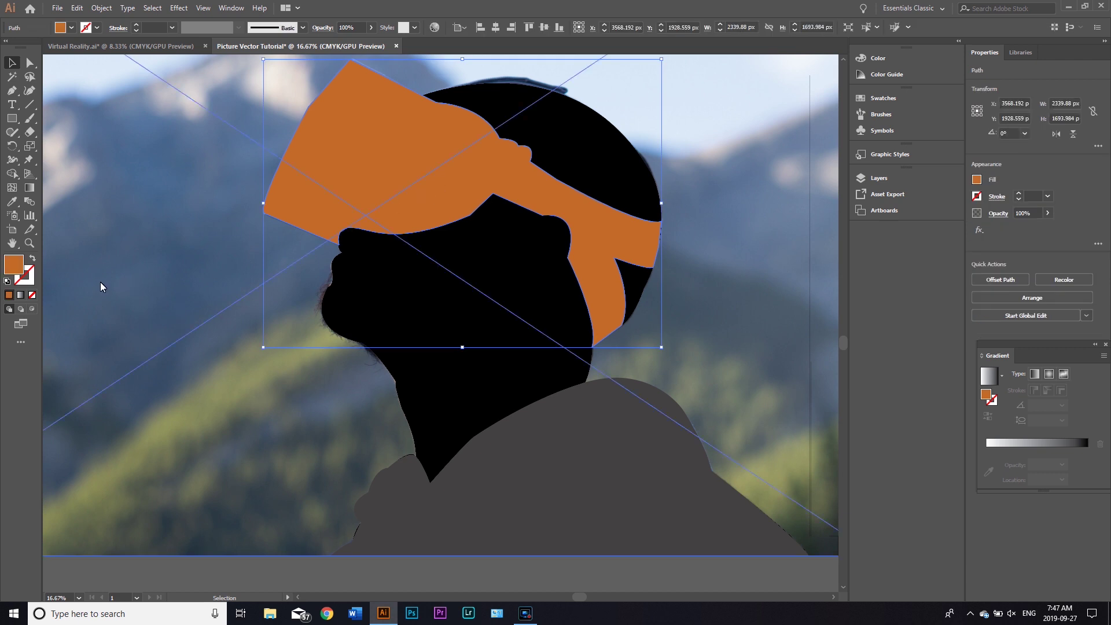
pyautogui.click(30, 279)
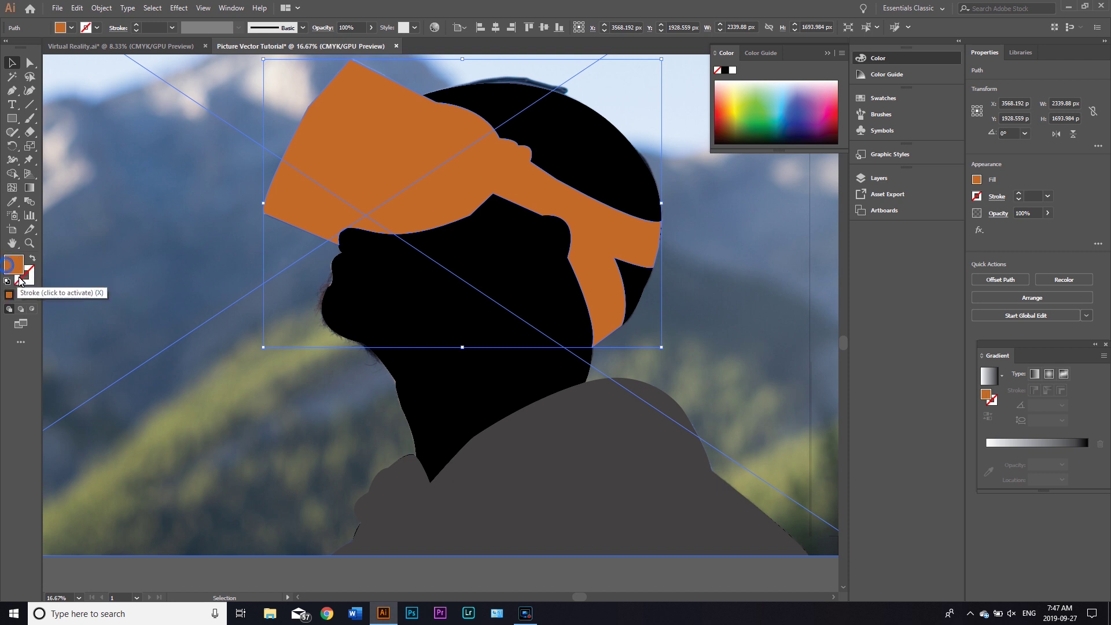
pyautogui.click(13, 267)
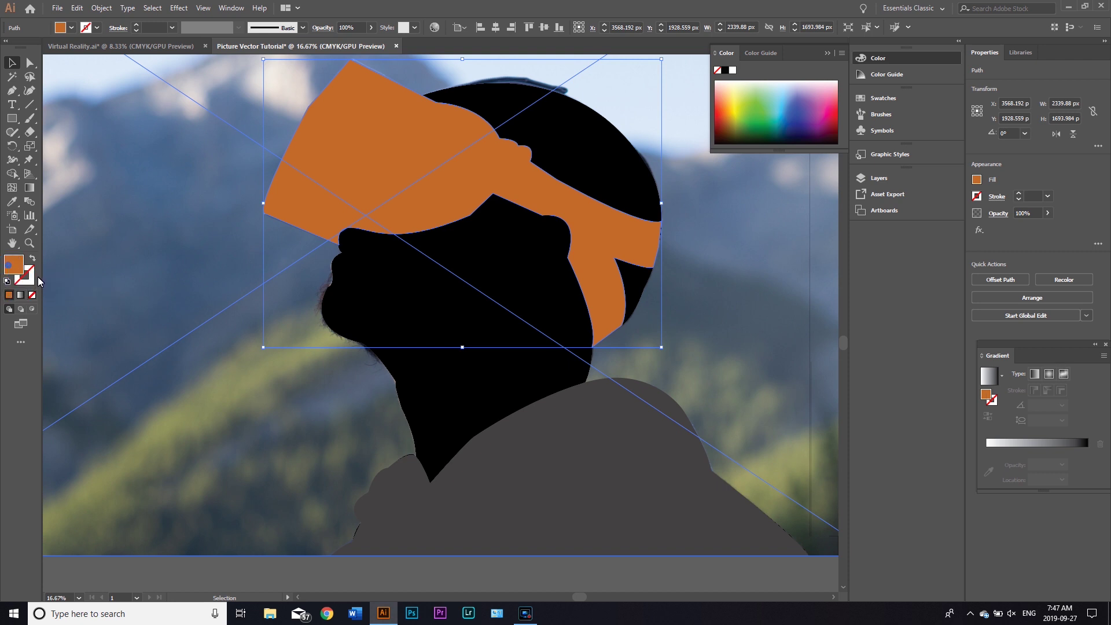
pyautogui.click(8, 267)
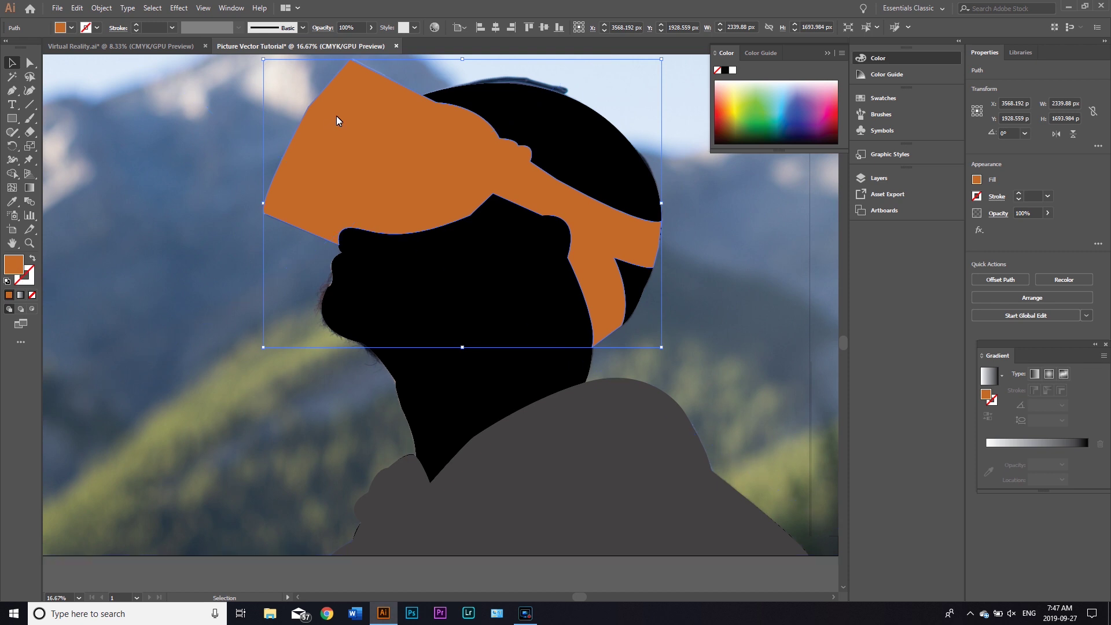
pyautogui.doubleClick(14, 265)
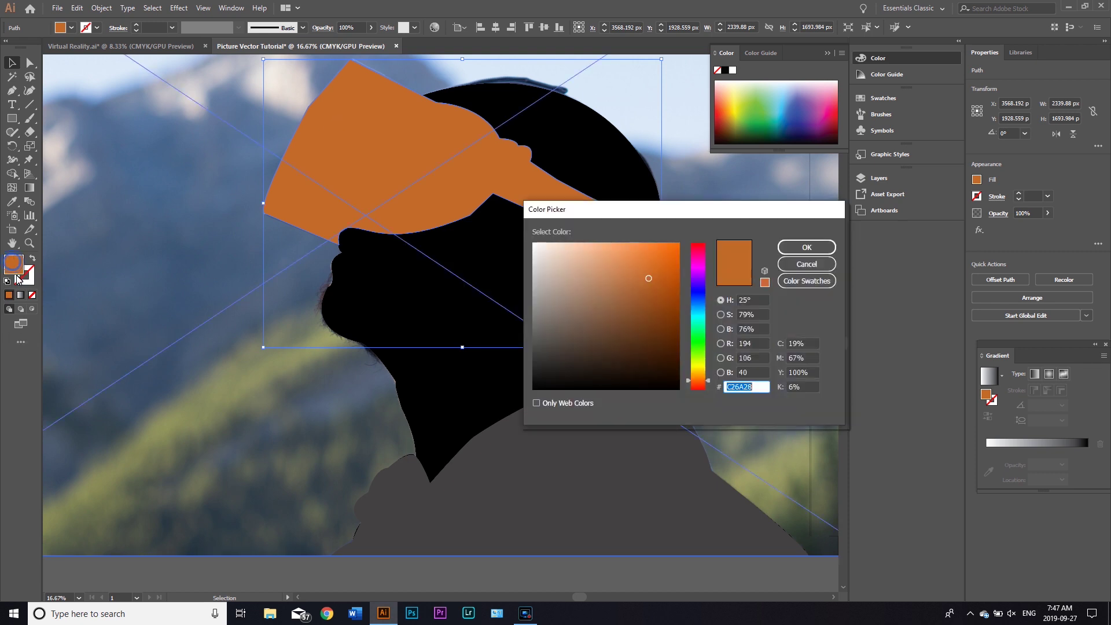
pyautogui.click(700, 345)
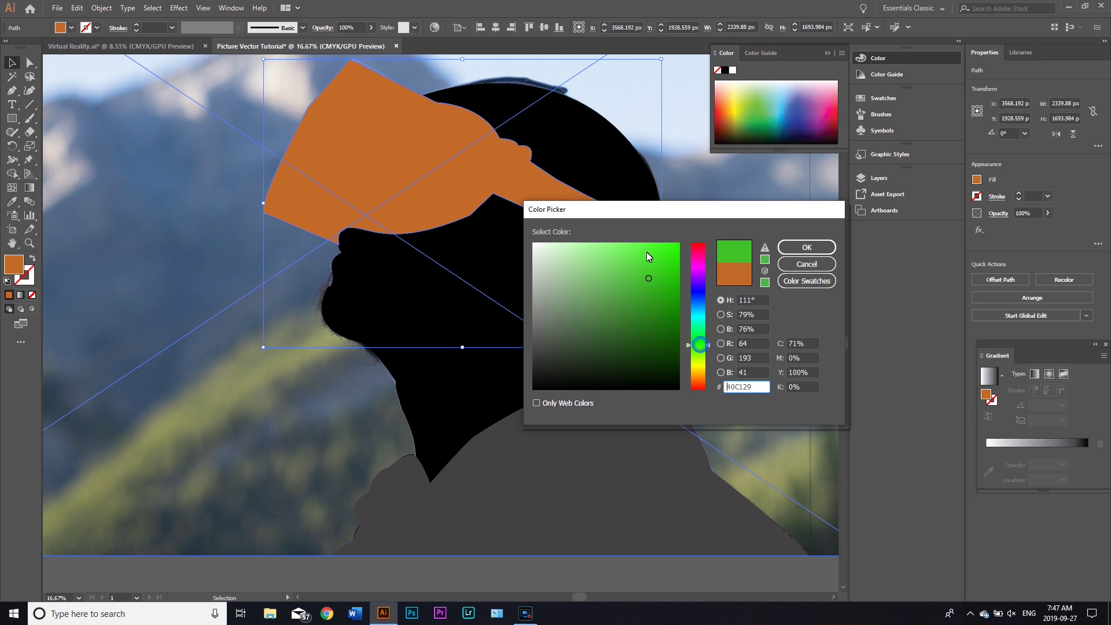
pyautogui.click(651, 254)
pyautogui.click(791, 248)
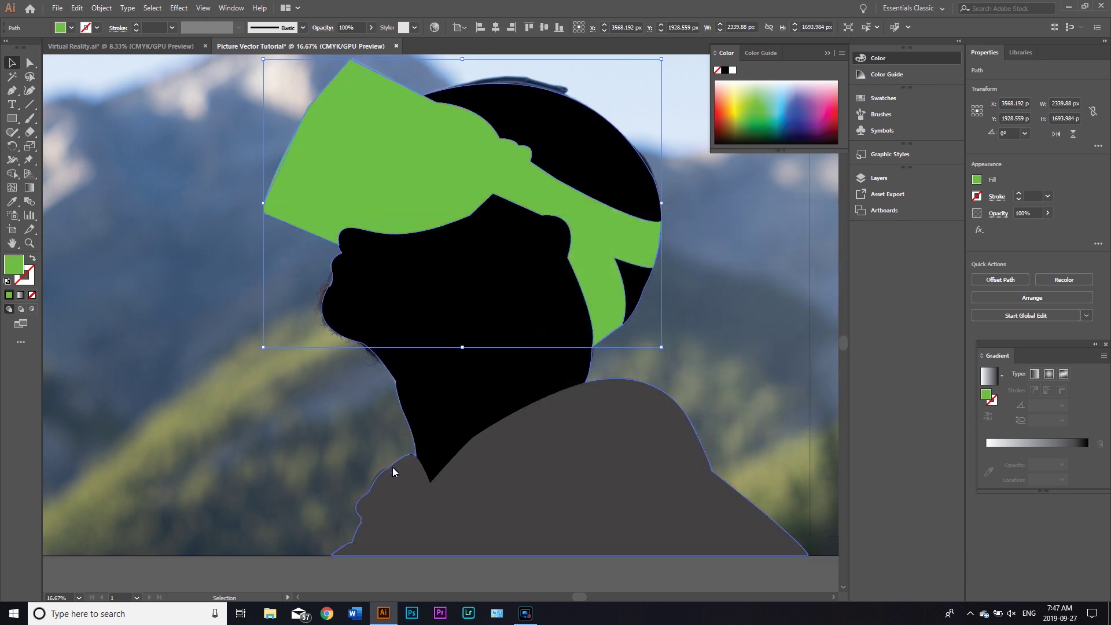
# Change the grey hoodie shape's fill to bright pink #EA2F96 and deselect it
pyautogui.click(563, 503)
pyautogui.doubleClick(19, 268)
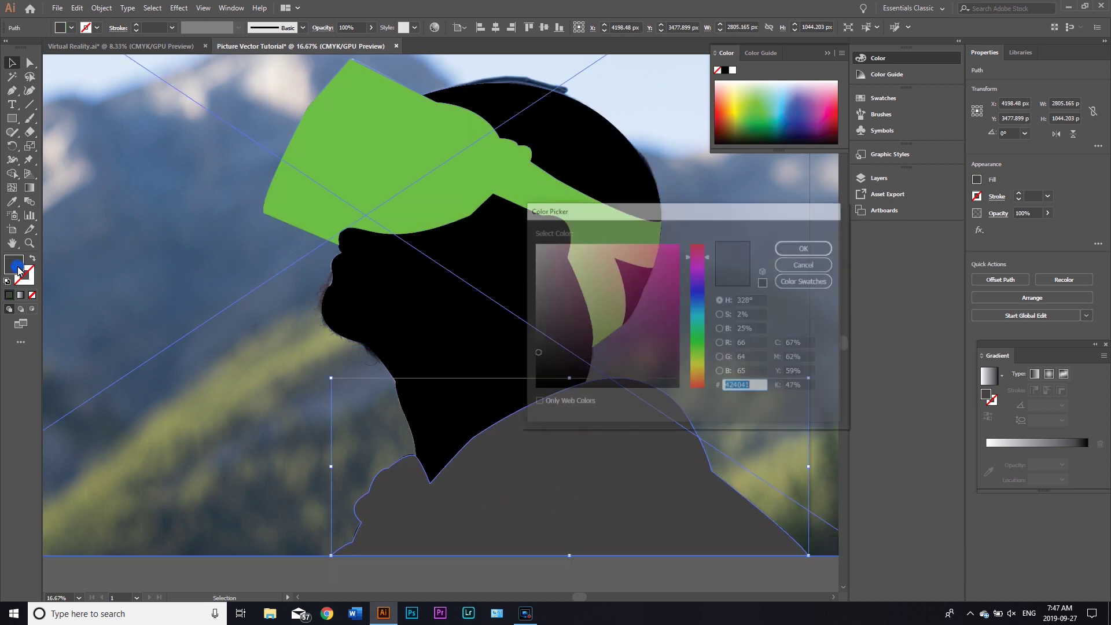
pyautogui.click(652, 254)
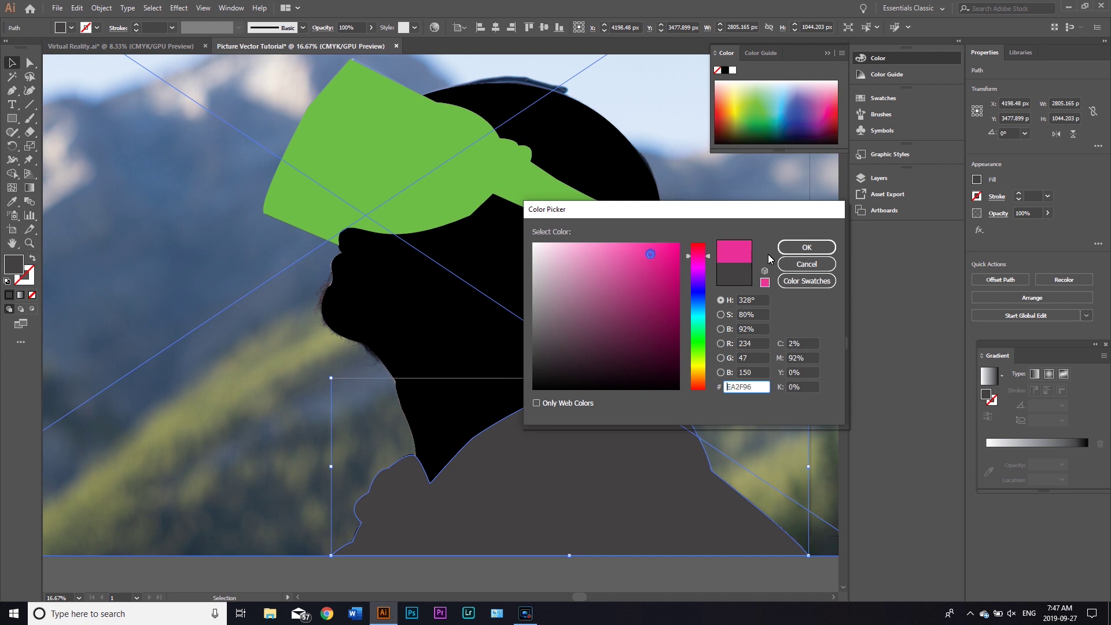
pyautogui.click(807, 247)
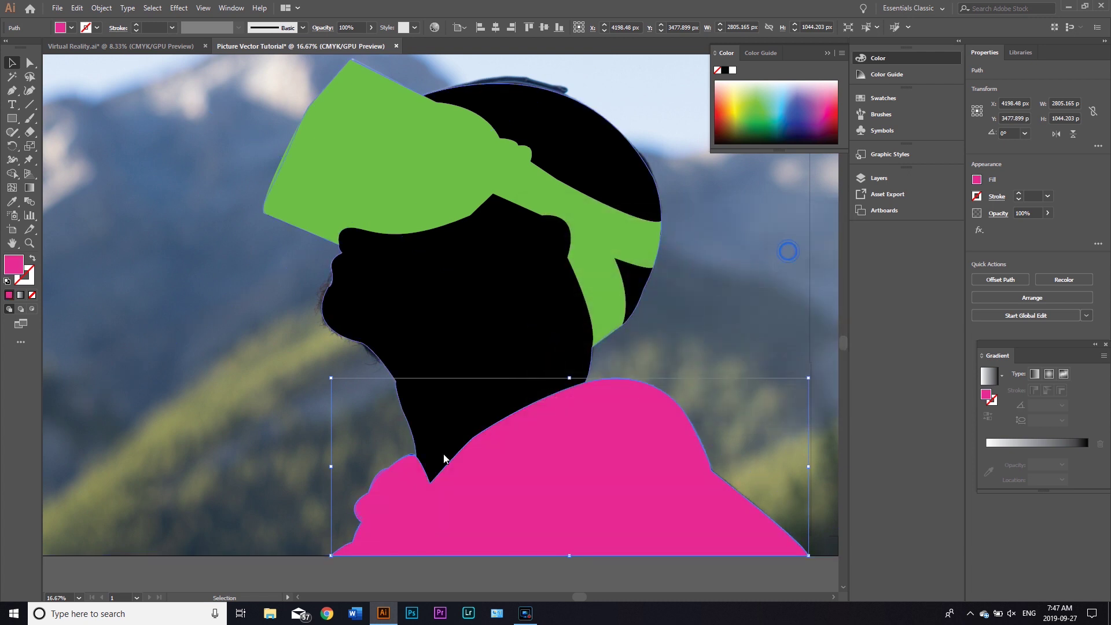
pyautogui.click(294, 586)
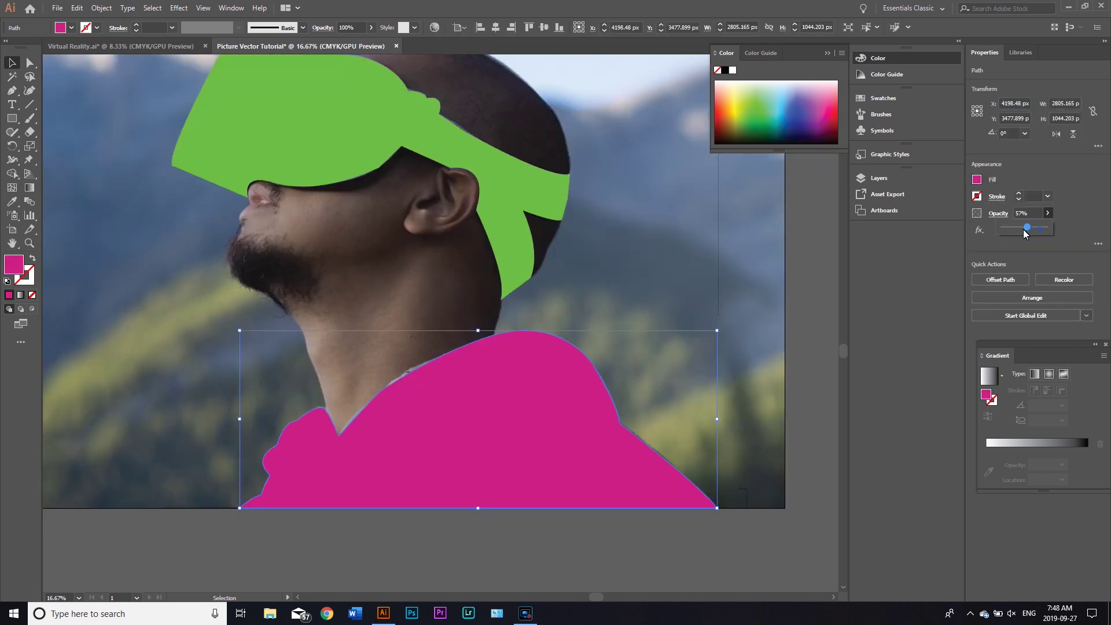
# Lower the pink hoodie shape's opacity to 32% and deselect it
pyautogui.moveTo(1028, 229); pyautogui.dragTo(1017, 231)
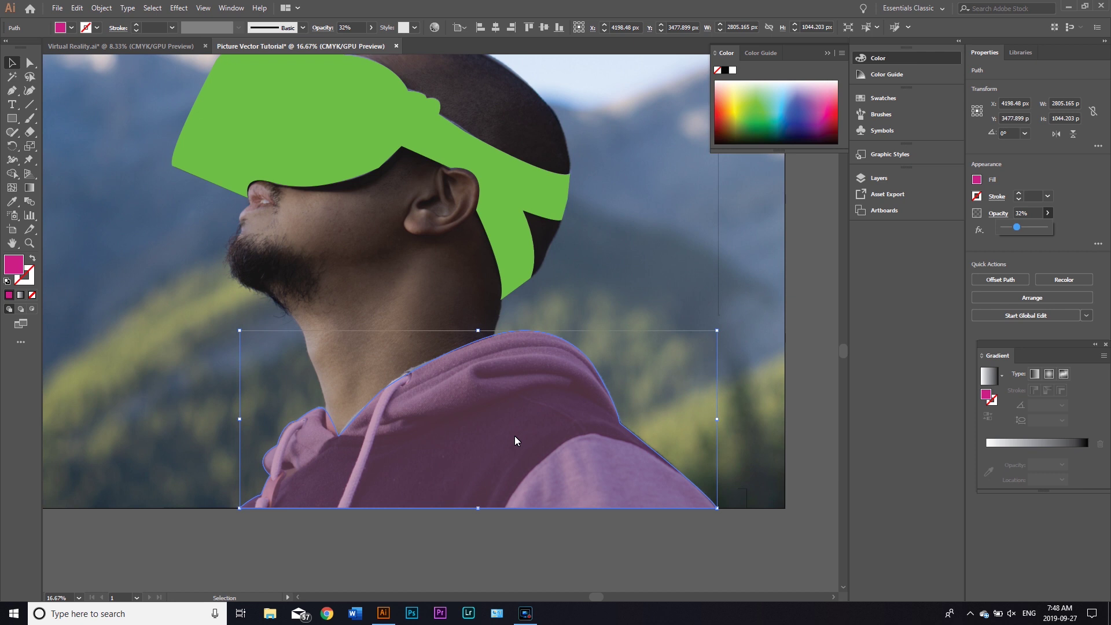
pyautogui.click(550, 545)
pyautogui.moveTo(551, 545); pyautogui.dragTo(606, 552)
# Draw a curved Pen-tool shape about 1247 × 413 px over the sleeve, and move it up and left onto the hoodie
pyautogui.press('p')
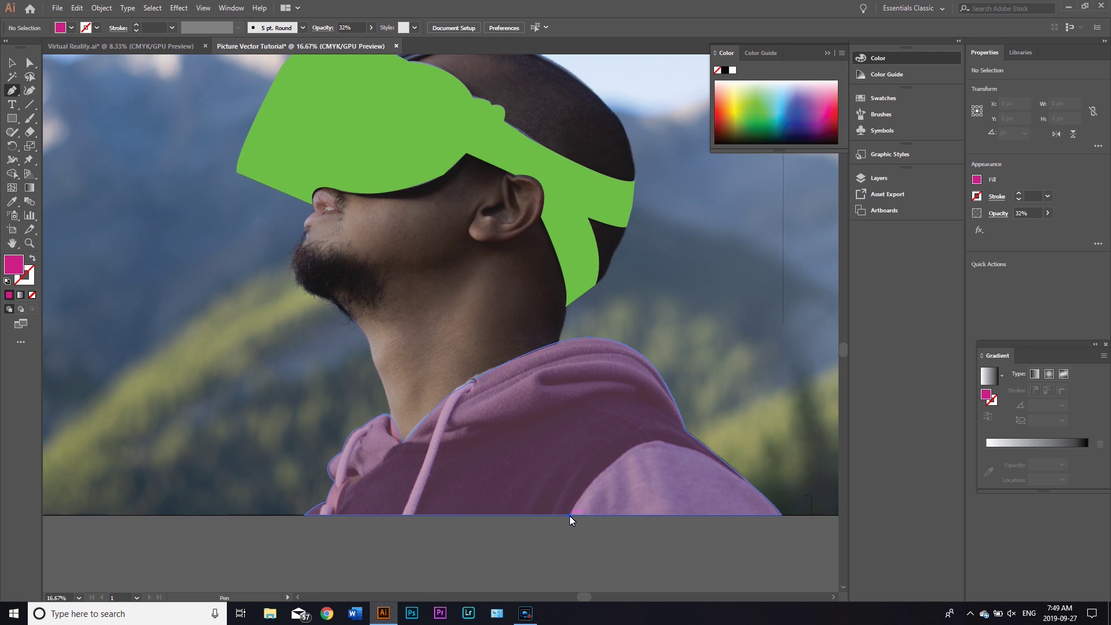
pyautogui.click(570, 515)
pyautogui.moveTo(724, 466); pyautogui.dragTo(787, 524)
pyautogui.click(781, 515)
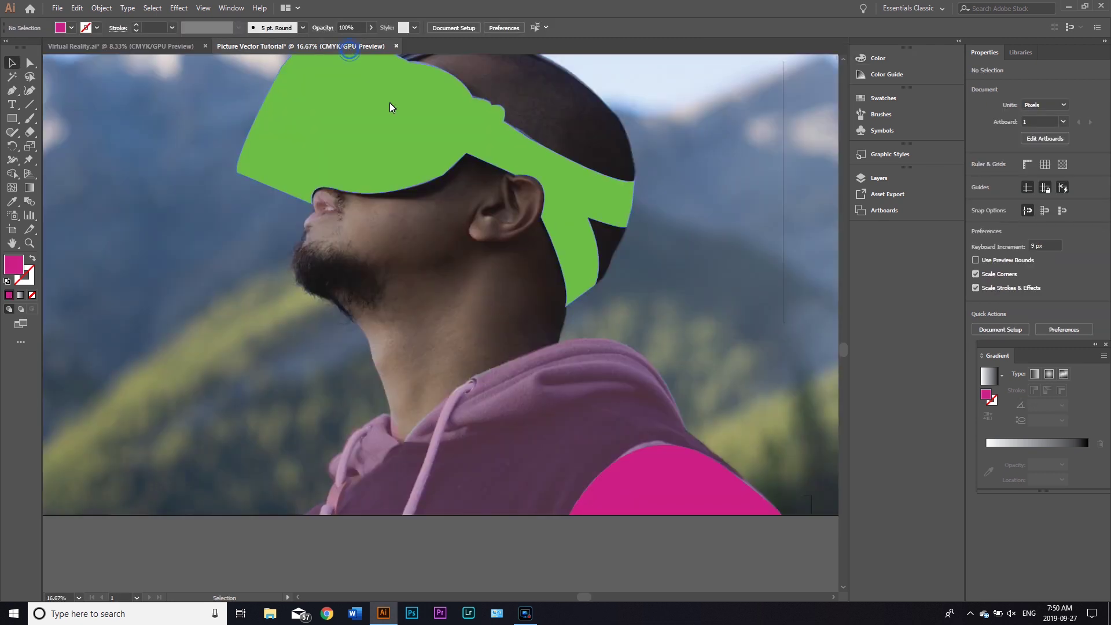
pyautogui.moveTo(663, 477); pyautogui.dragTo(678, 443)
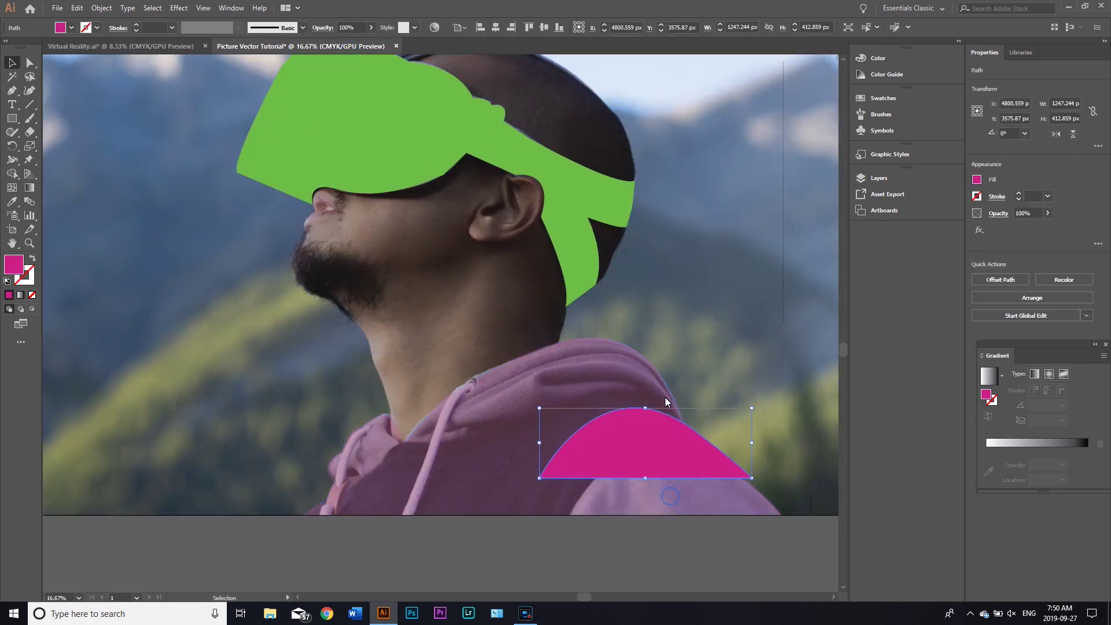
# Switch to the Virtual Reality.ai illustration and examine the separate hood, vest and sleeve shapes of the hoodie
pyautogui.click(134, 45)
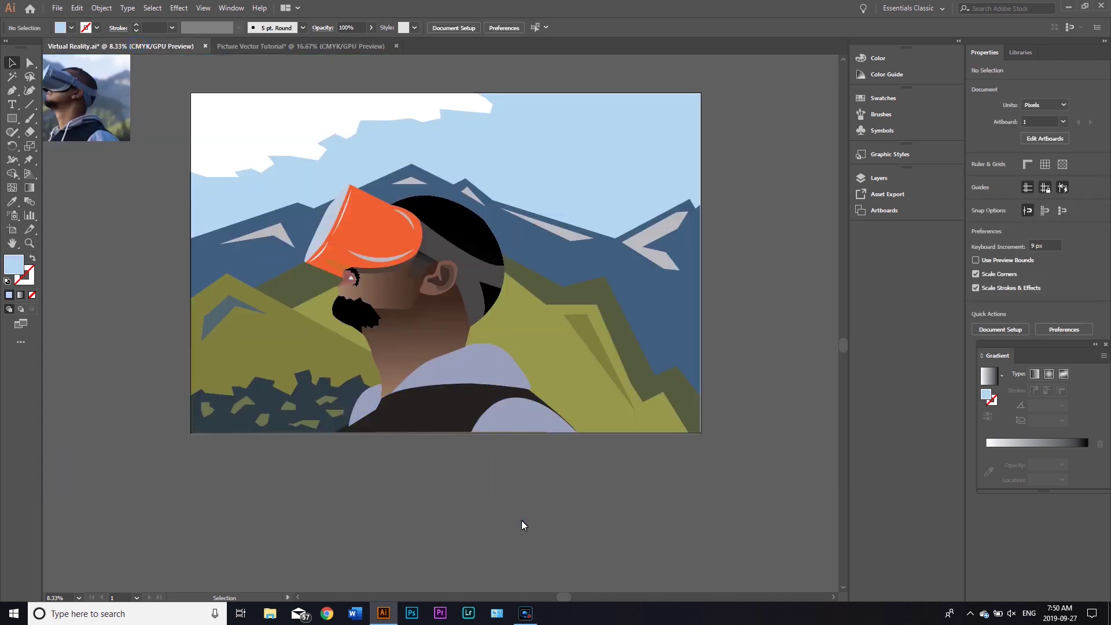
pyautogui.hotkey('ctrl', '+')
pyautogui.hotkey('ctrl', '+')
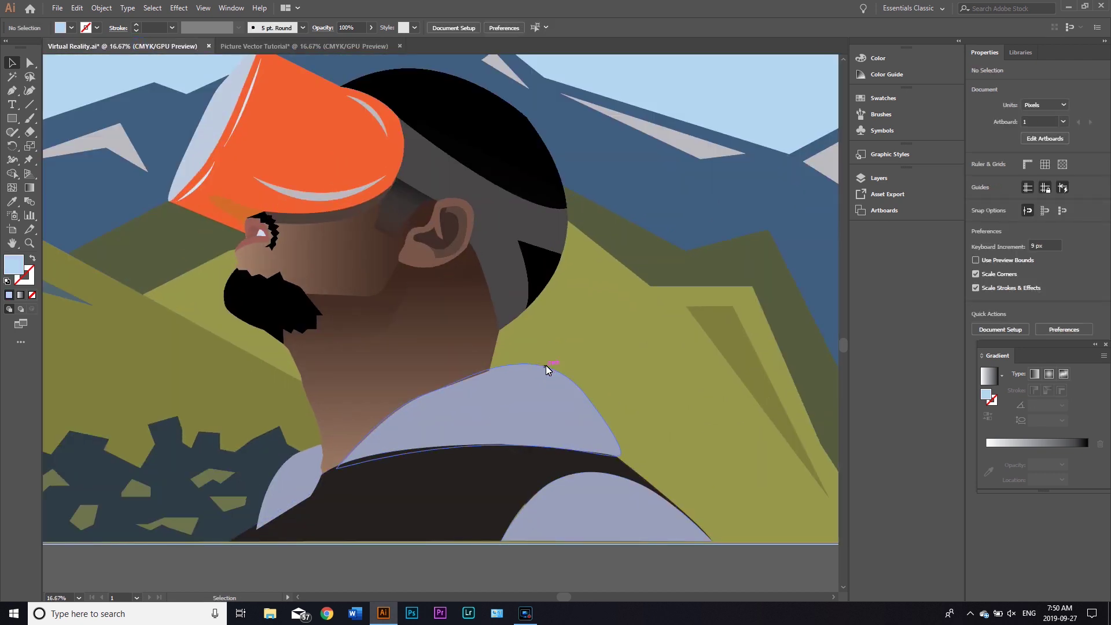
pyautogui.moveTo(533, 367); pyautogui.dragTo(617, 287)
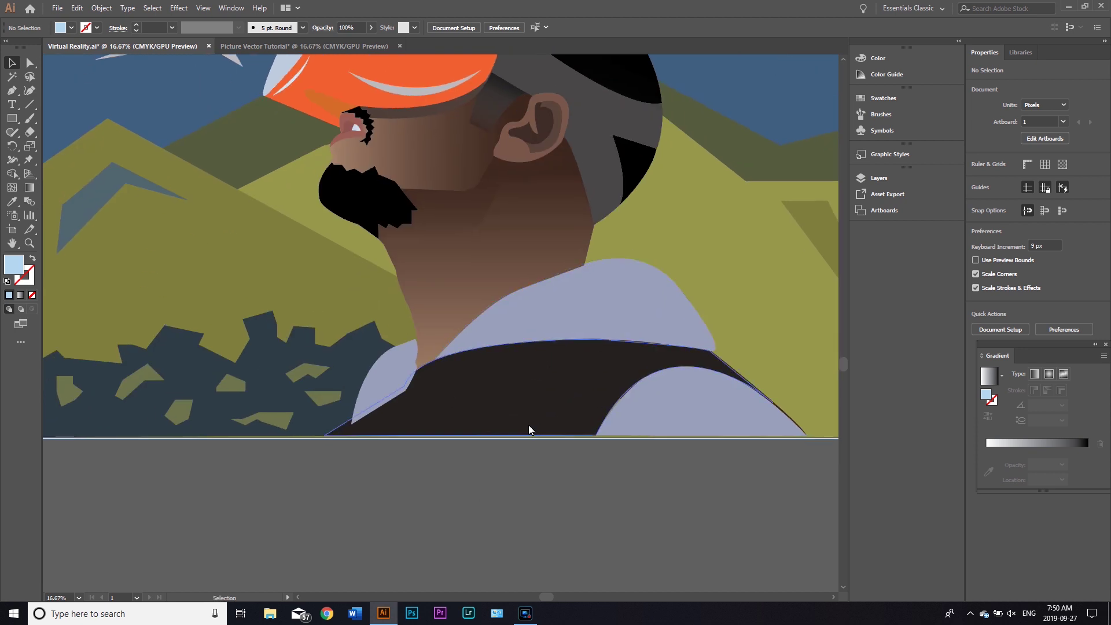
pyautogui.moveTo(657, 479); pyautogui.dragTo(644, 516)
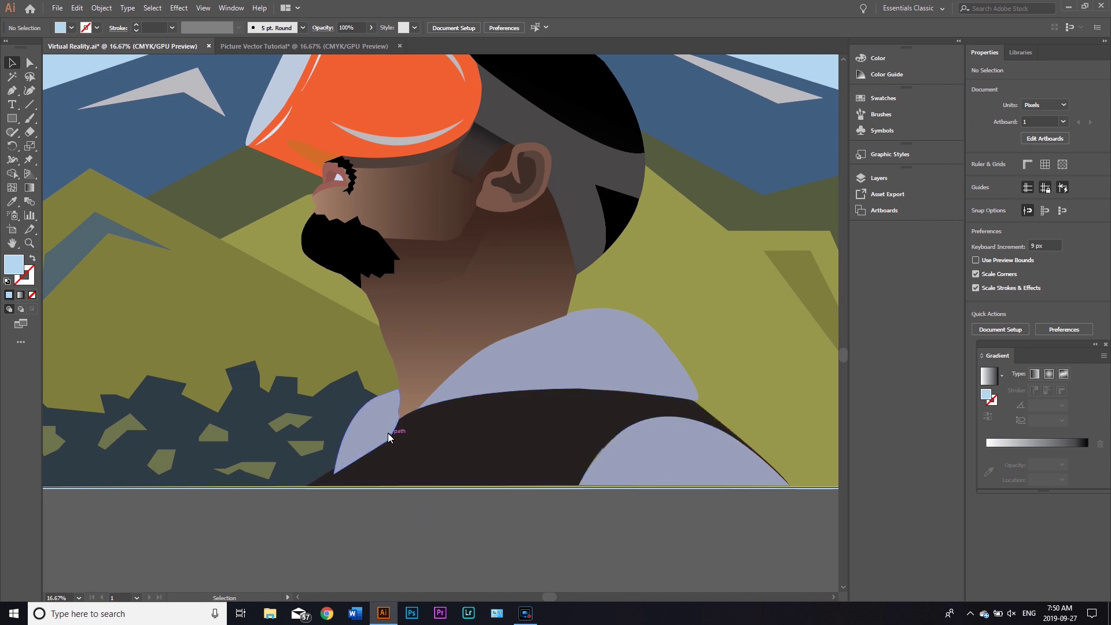
# Isolate the orange headset path to inspect it, leave isolation, and look over the beard, neck and collar shapes
pyautogui.press('space')
pyautogui.moveTo(664, 414); pyautogui.dragTo(687, 565)
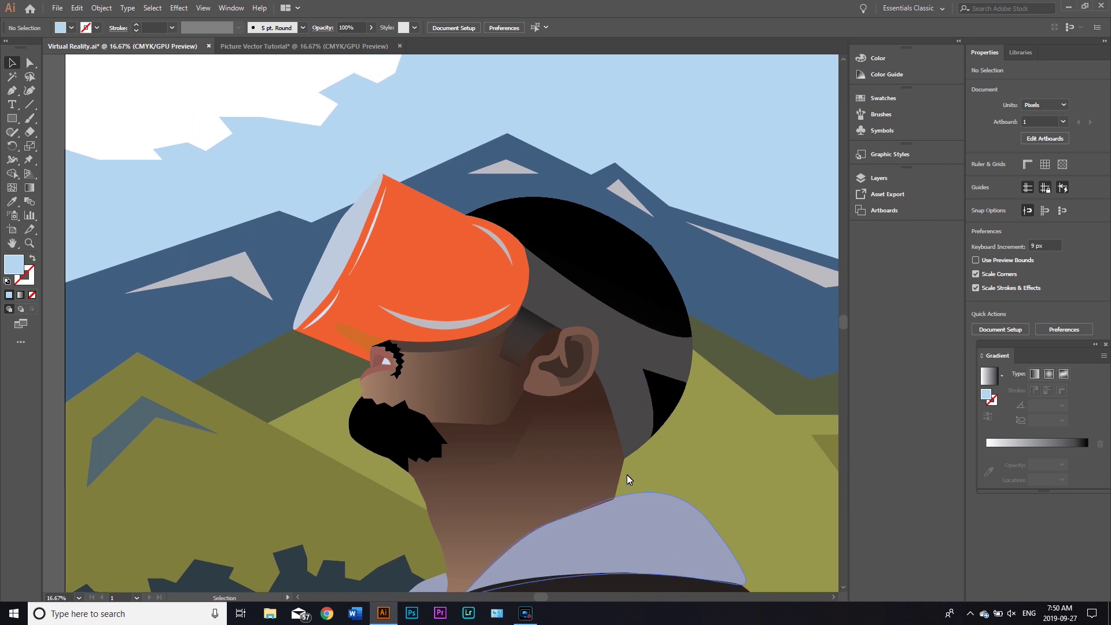
pyautogui.moveTo(573, 468); pyautogui.dragTo(611, 407)
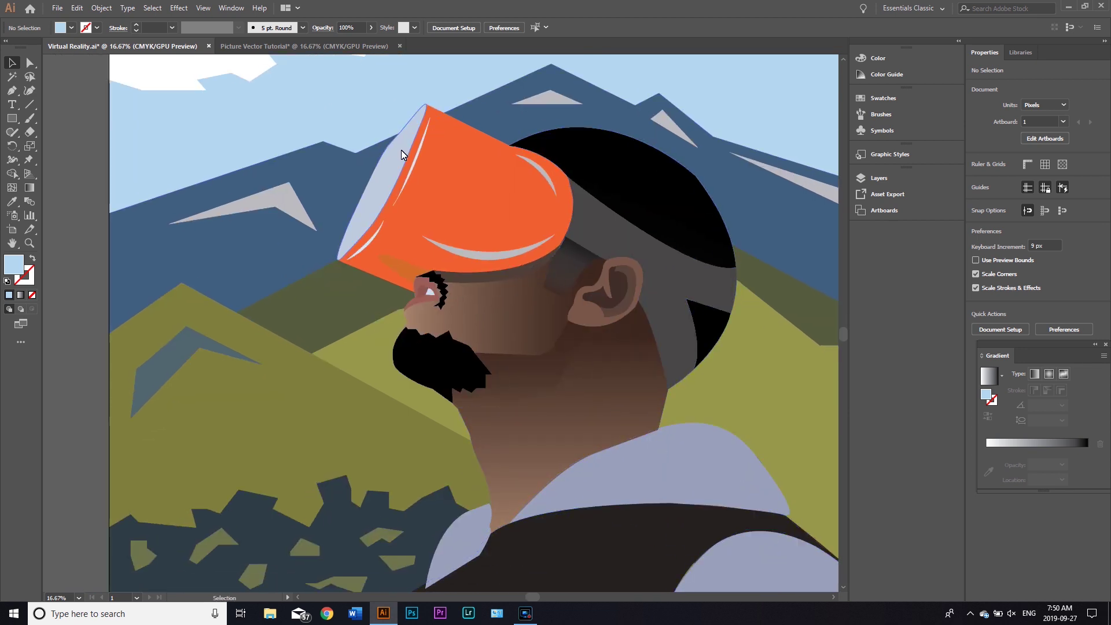
pyautogui.doubleClick(414, 209)
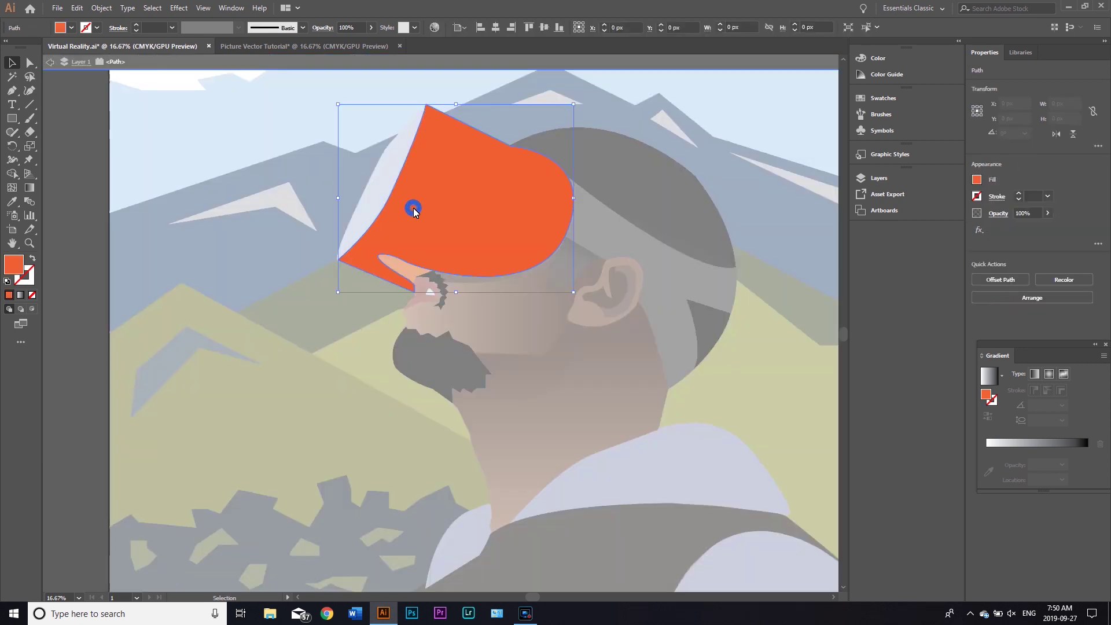
pyautogui.doubleClick(62, 395)
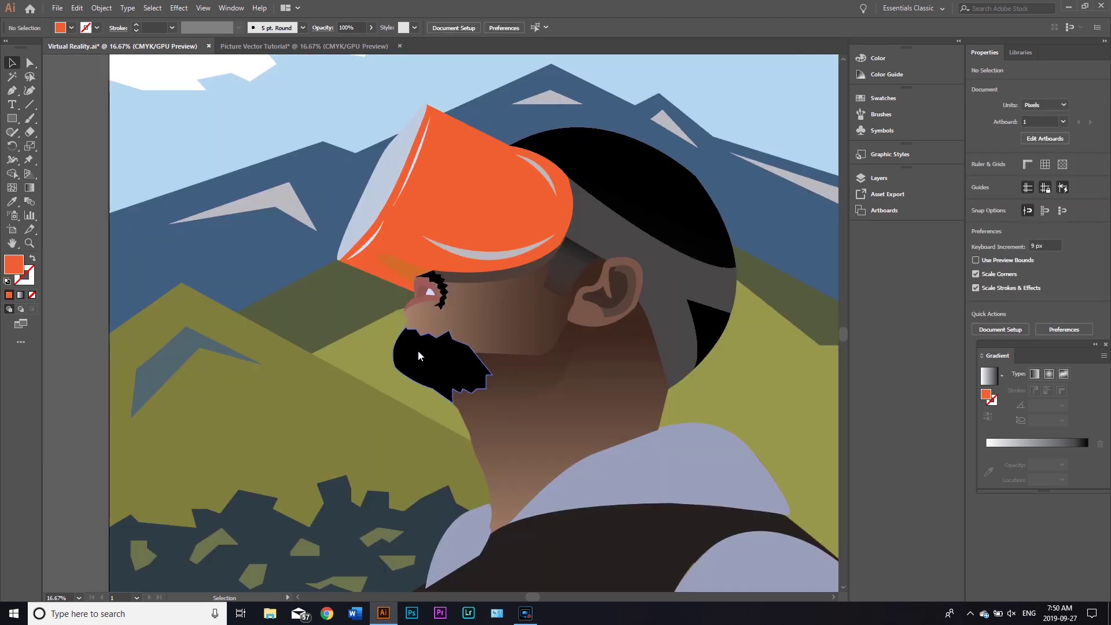
pyautogui.moveTo(430, 397); pyautogui.dragTo(412, 254)
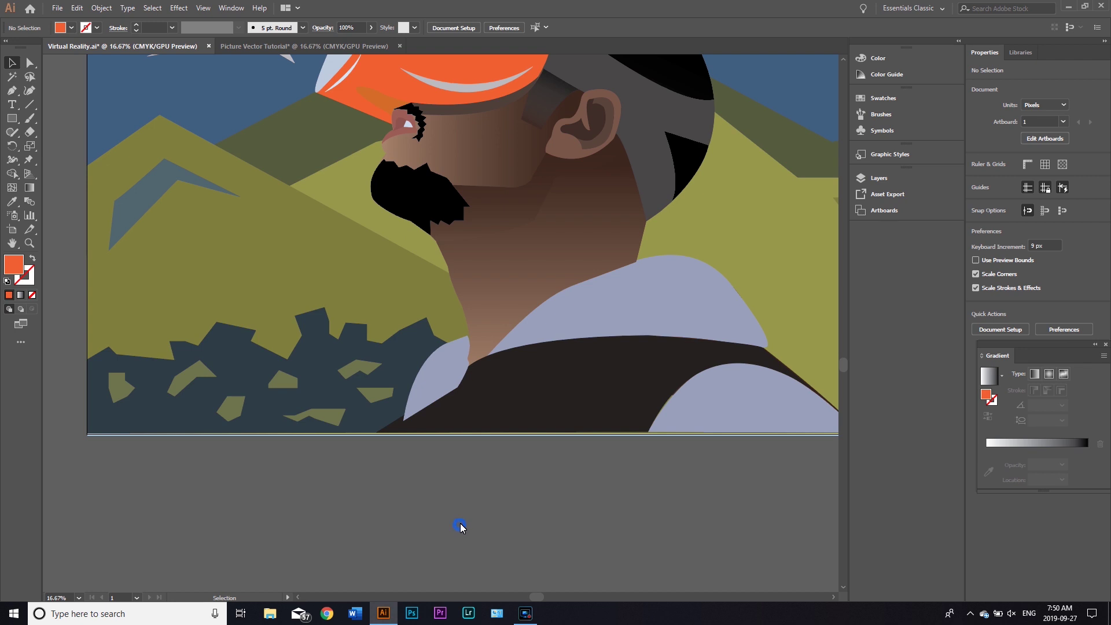
# Try moving the blue mountain path higher in the layer order, above the hills and parts of the man, and undo the reorder
pyautogui.hotkey('ctrl', '-')
pyautogui.hotkey('ctrl', '-')
pyautogui.moveTo(530, 451); pyautogui.dragTo(525, 541)
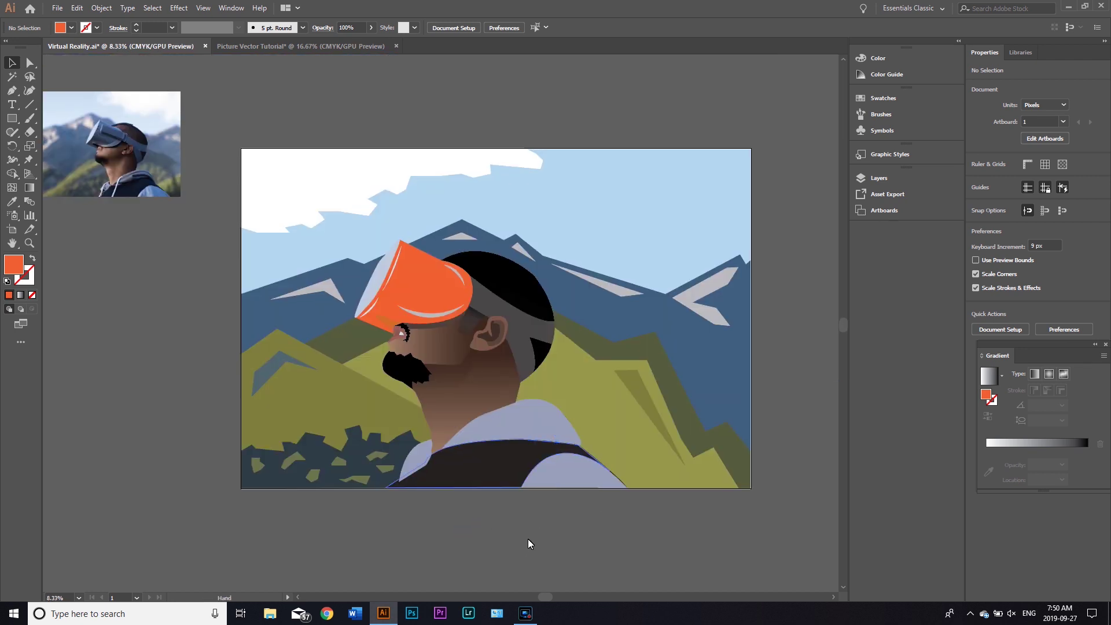
pyautogui.click(875, 178)
pyautogui.scroll(-2, 779, 478)
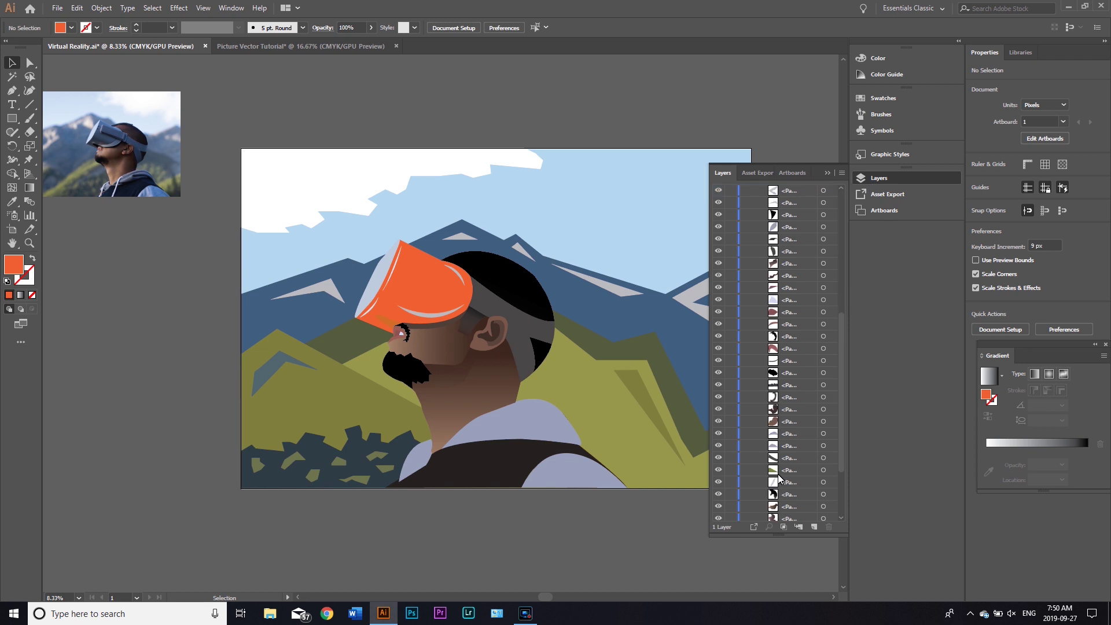
pyautogui.scroll(-2, 780, 478)
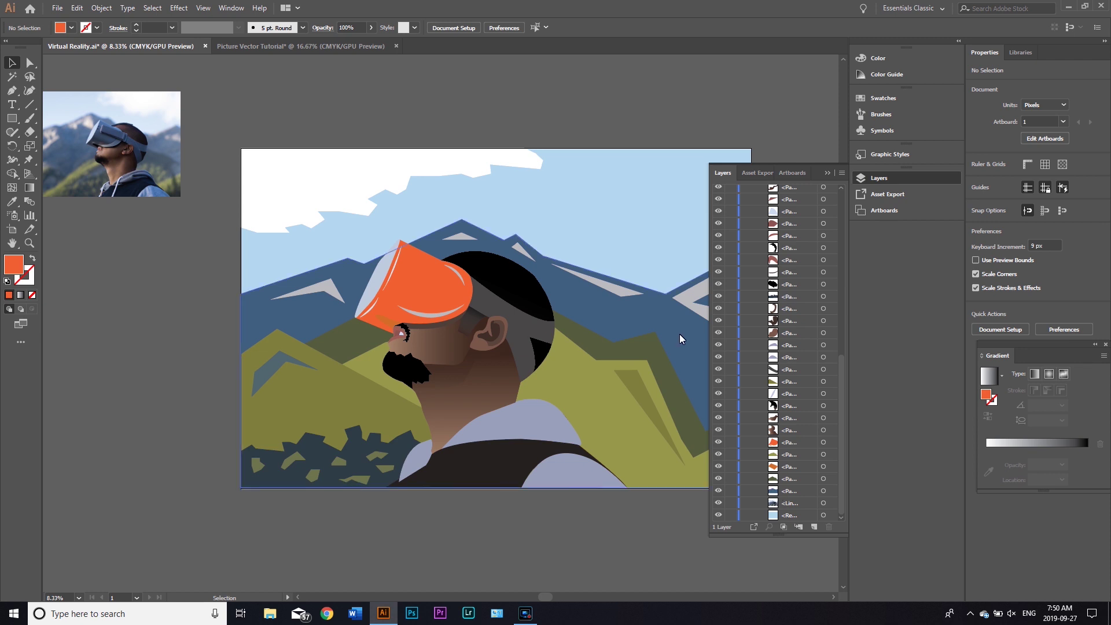
pyautogui.moveTo(772, 492); pyautogui.dragTo(786, 296)
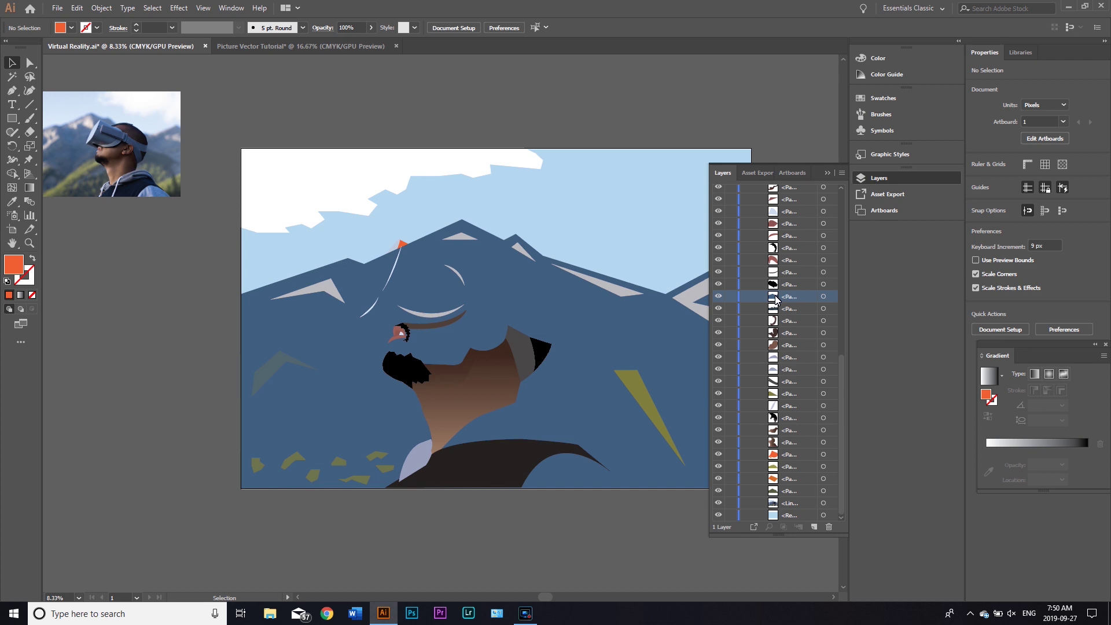
pyautogui.hotkey('ctrl', 'z')
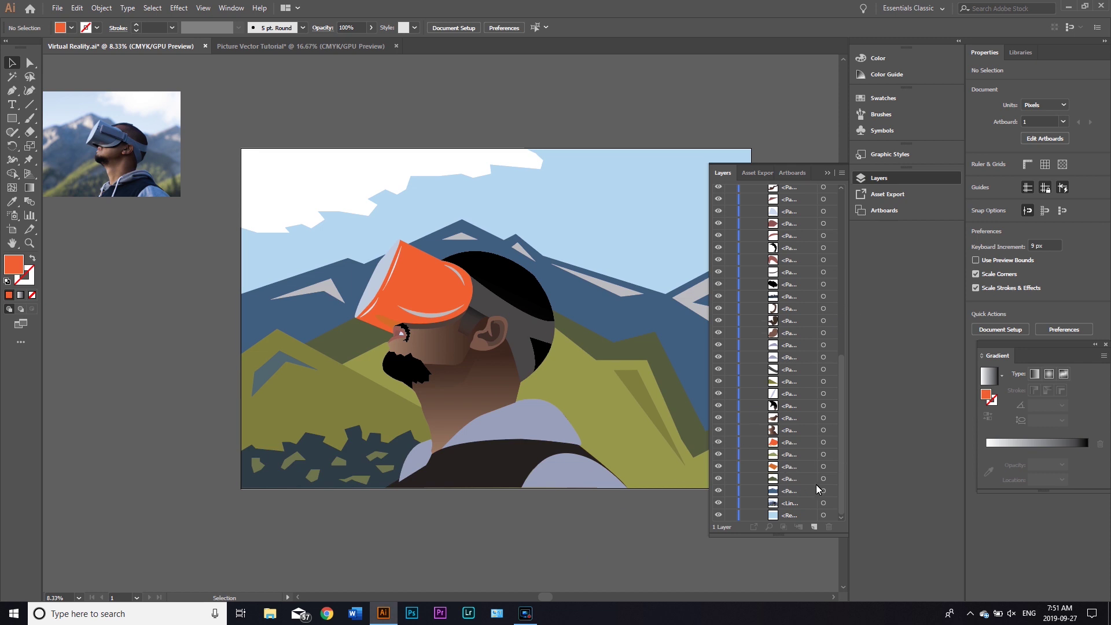
pyautogui.click(830, 174)
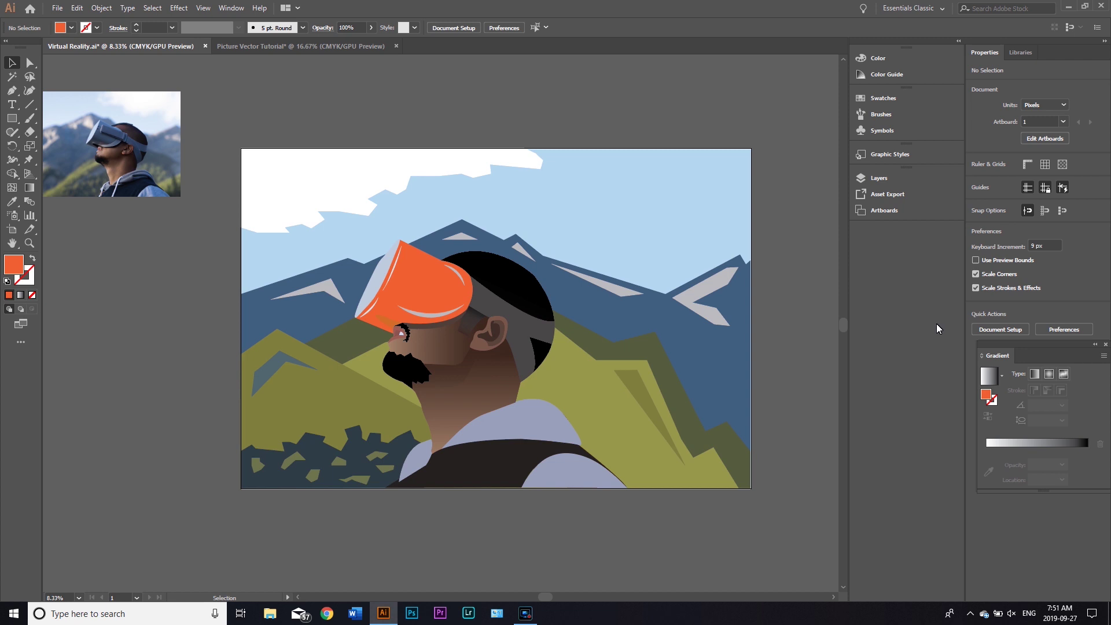
pyautogui.click(876, 177)
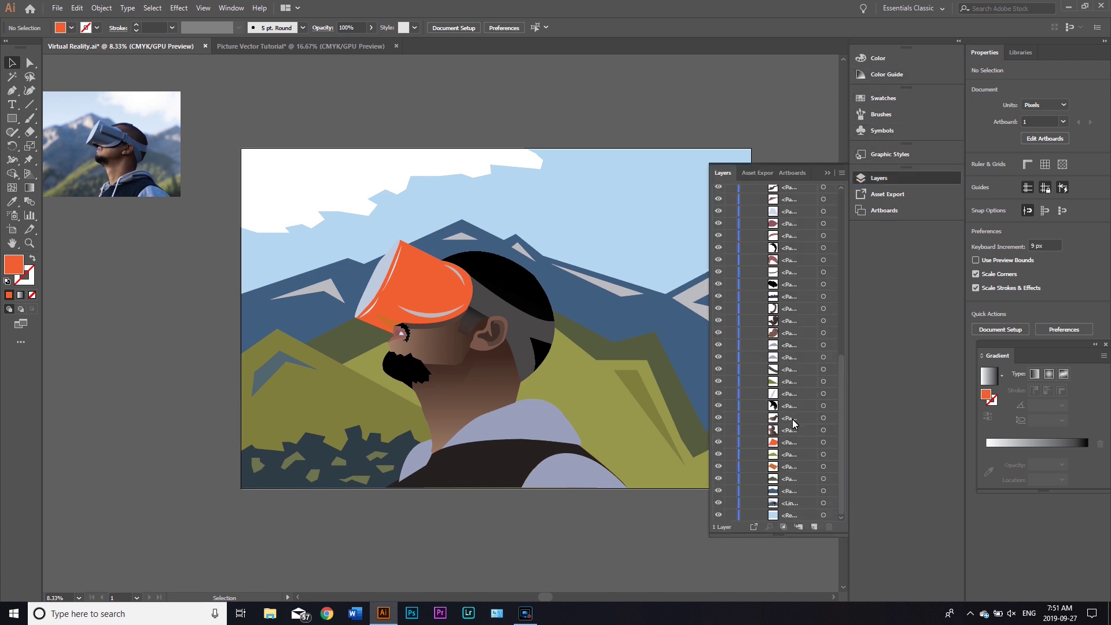
pyautogui.click(831, 173)
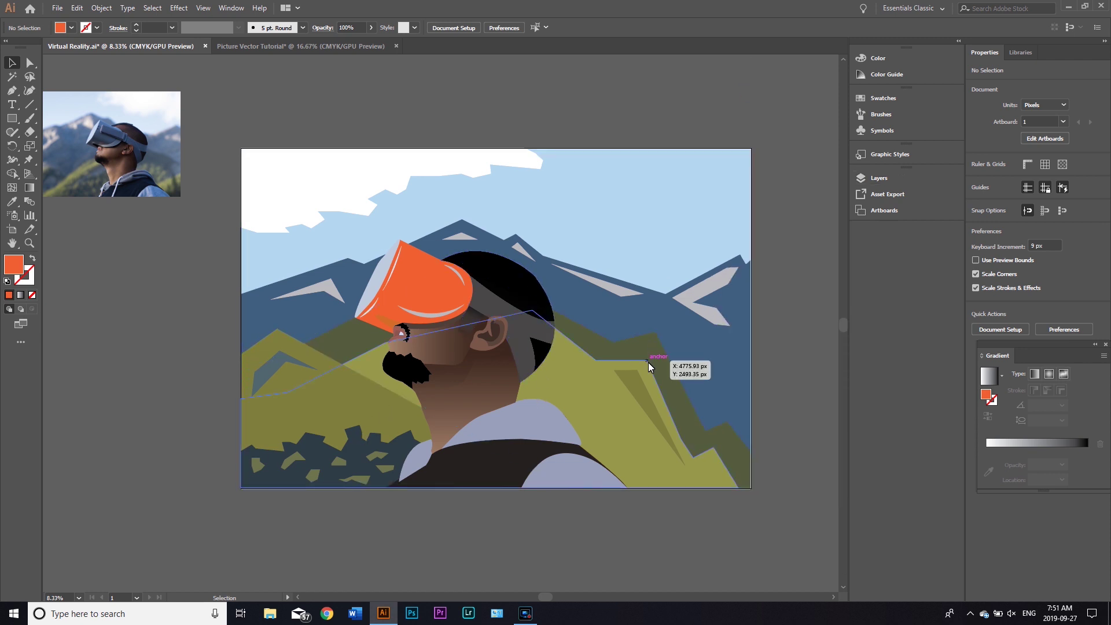
# Try sending the olive foreground hill behind the bushes to the back of the stack, undo the reorder, and deselect the hill
pyautogui.rightClick(273, 410)
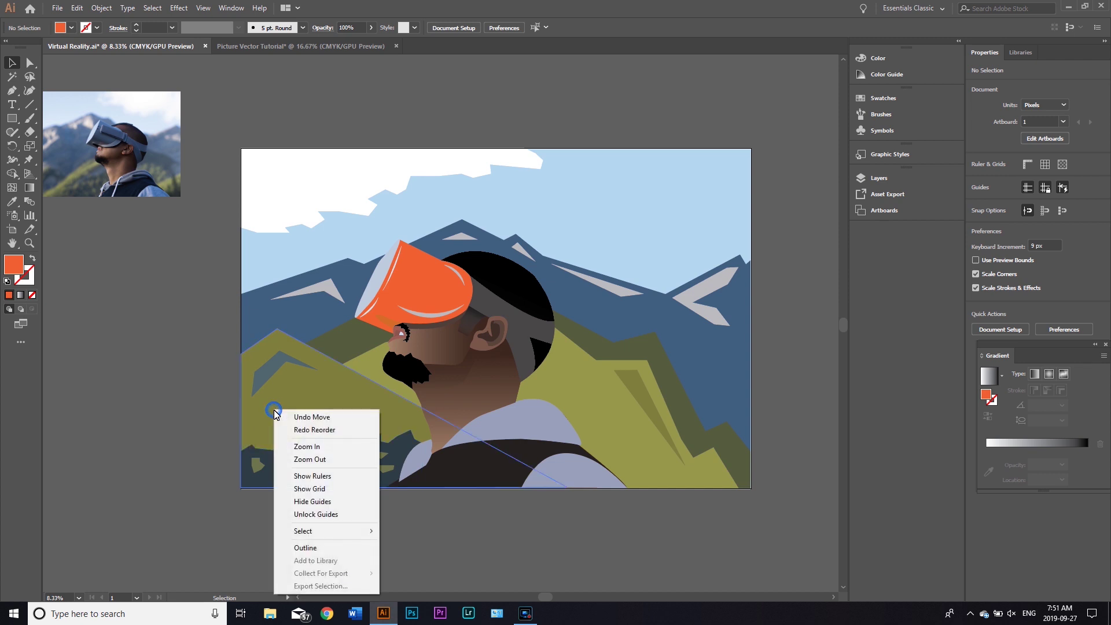
pyautogui.click(299, 394)
pyautogui.rightClick(304, 399)
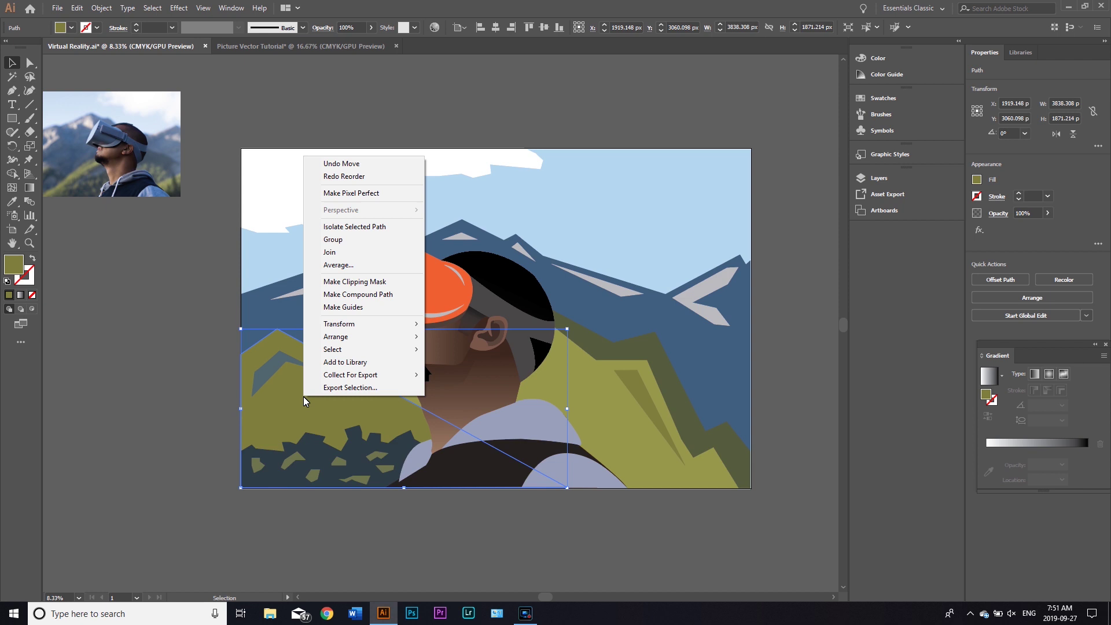
pyautogui.moveTo(344, 338)
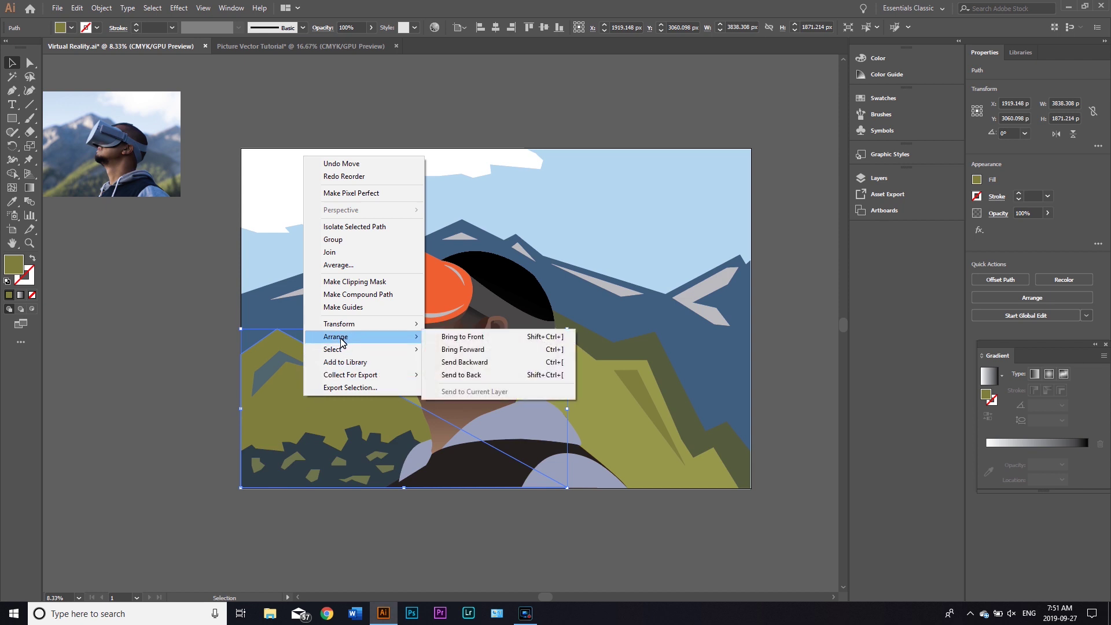
pyautogui.click(506, 376)
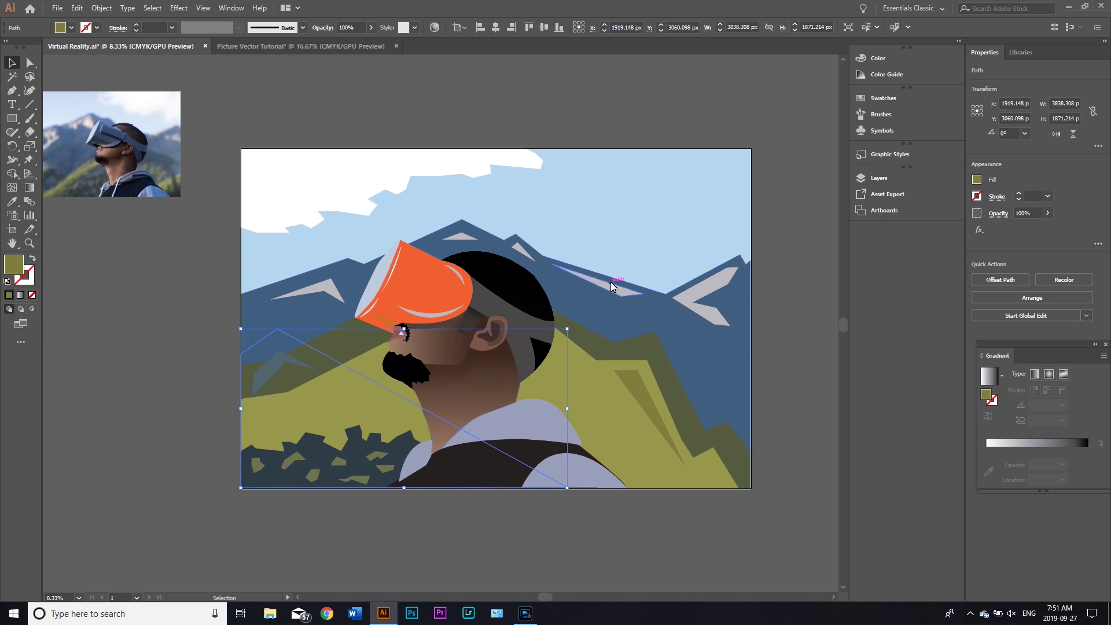
pyautogui.hotkey('ctrl', 'shift', ']')
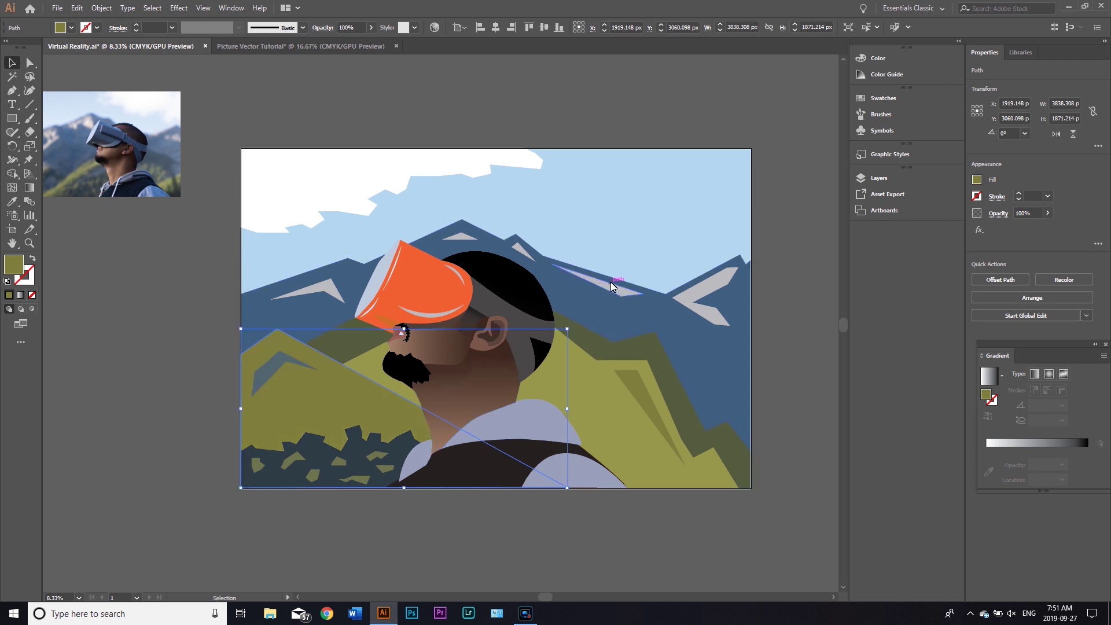
pyautogui.click(801, 410)
pyautogui.moveTo(801, 353)
pyautogui.mouseDown()
pyautogui.moveTo(790, 371)
pyautogui.moveTo(807, 365)
pyautogui.mouseUp()
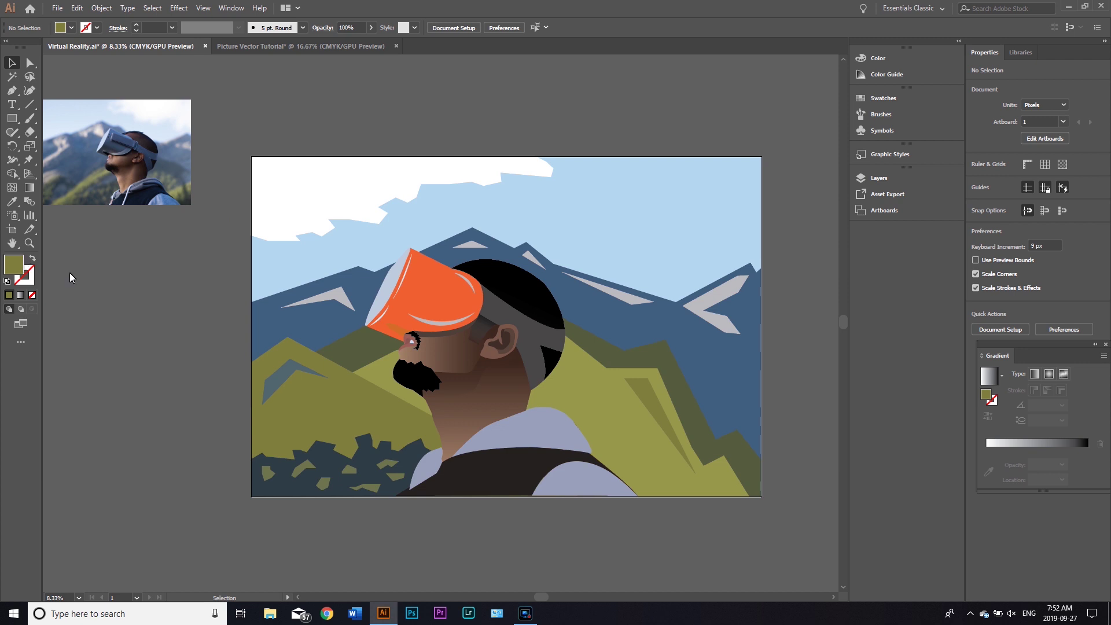
pyautogui.moveTo(687, 535); pyautogui.dragTo(712, 496)
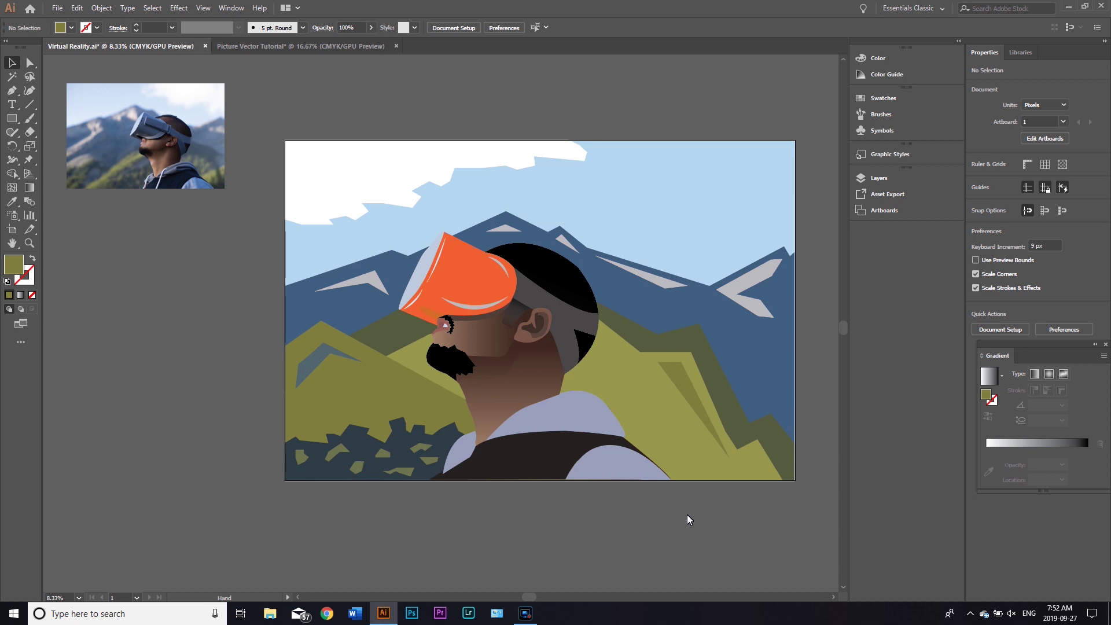
pyautogui.moveTo(686, 515); pyautogui.dragTo(634, 484)
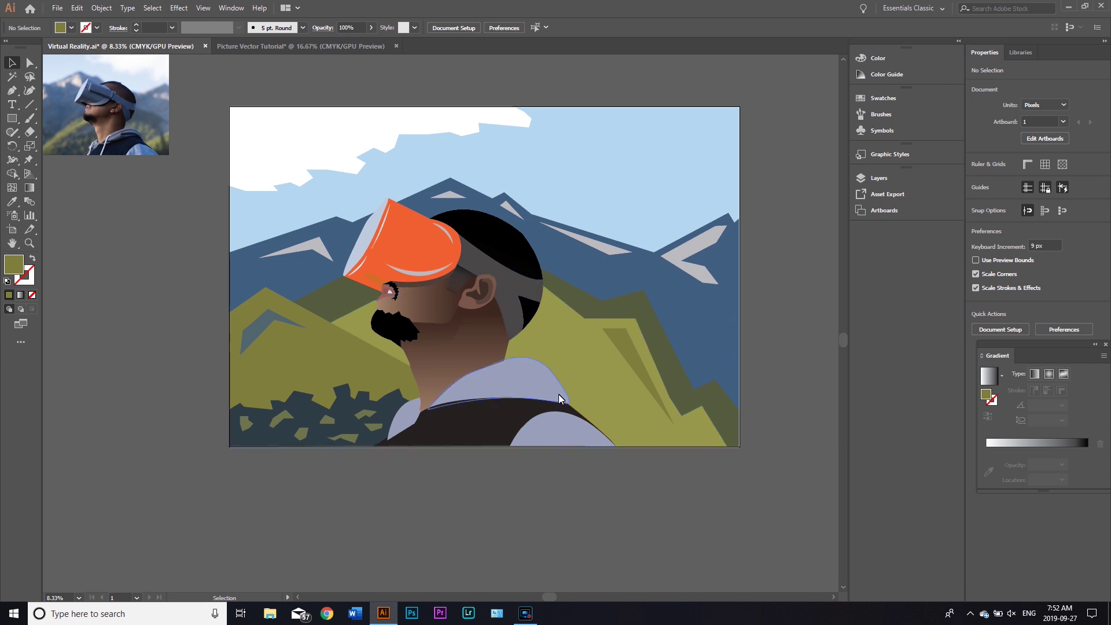
# Delete the linked reference photo beside the artboard
pyautogui.moveTo(566, 477); pyautogui.dragTo(602, 547)
pyautogui.moveTo(203, 193); pyautogui.dragTo(234, 259)
pyautogui.click(237, 359)
pyautogui.click(238, 391)
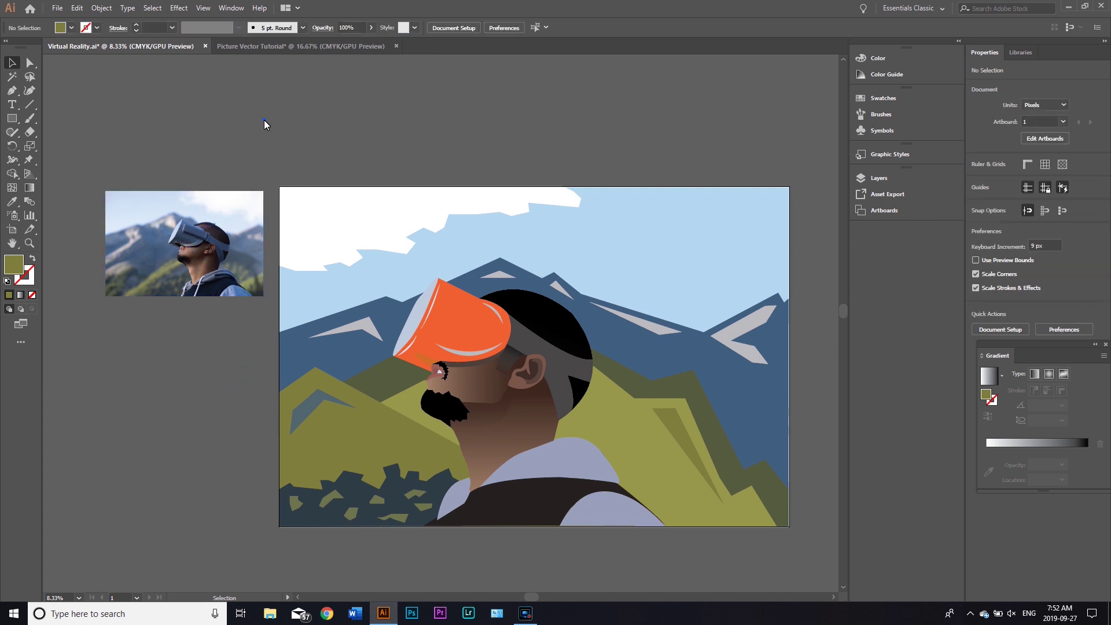
pyautogui.click(248, 204)
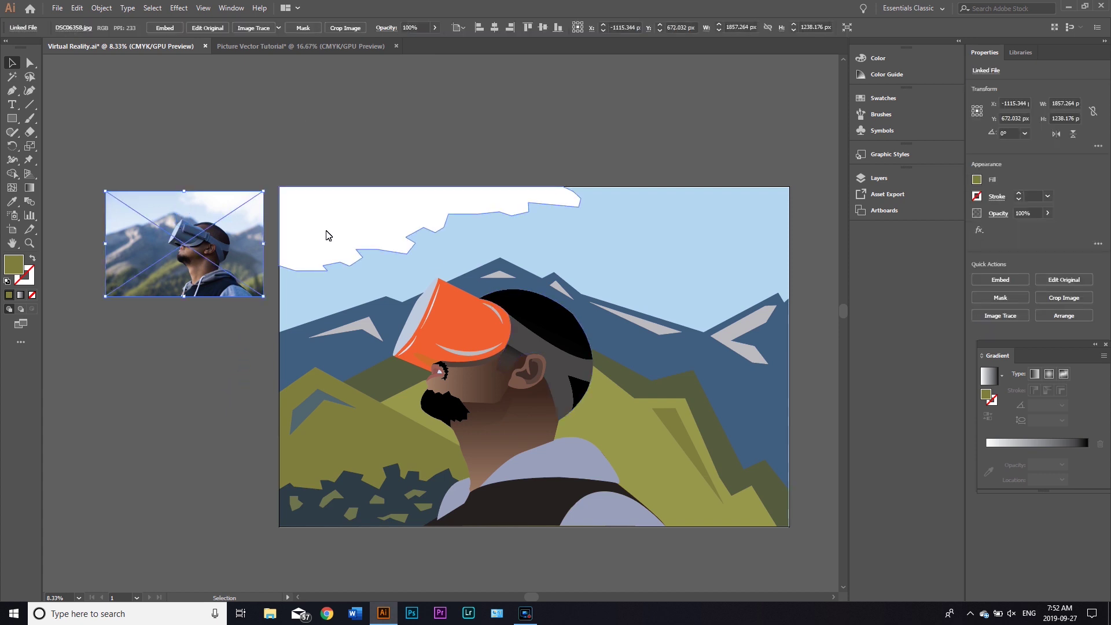
pyautogui.press('Delete')
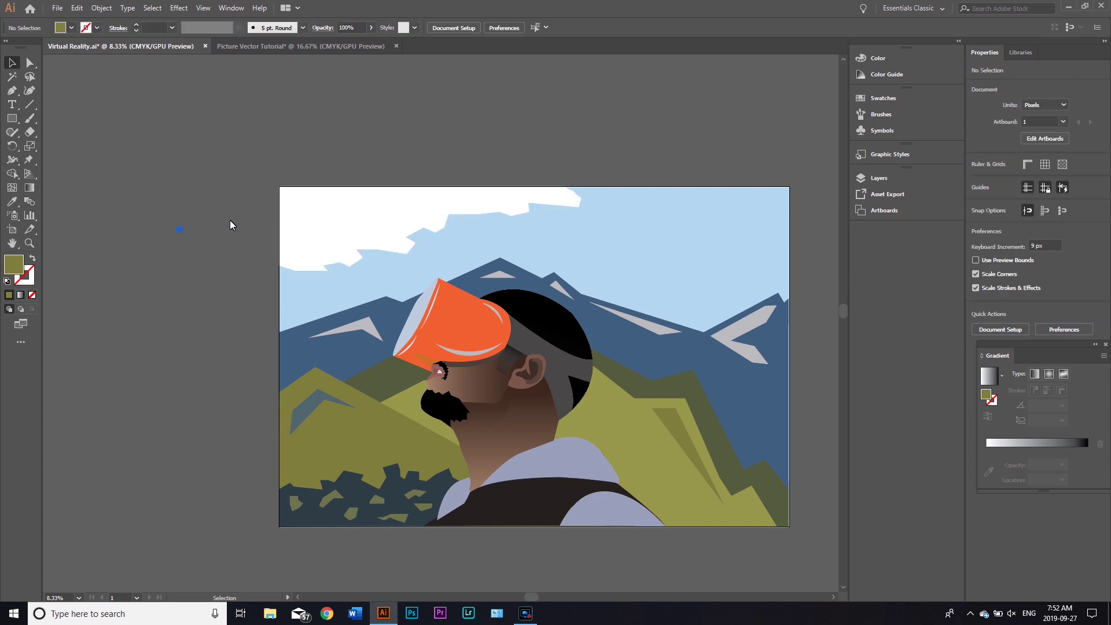
# Start saving the document under the name Virtual Reality in Illustrator EPS format, choose the Illustrator 10 EPS version, and cancel the save
pyautogui.moveTo(474, 138); pyautogui.dragTo(396, 97)
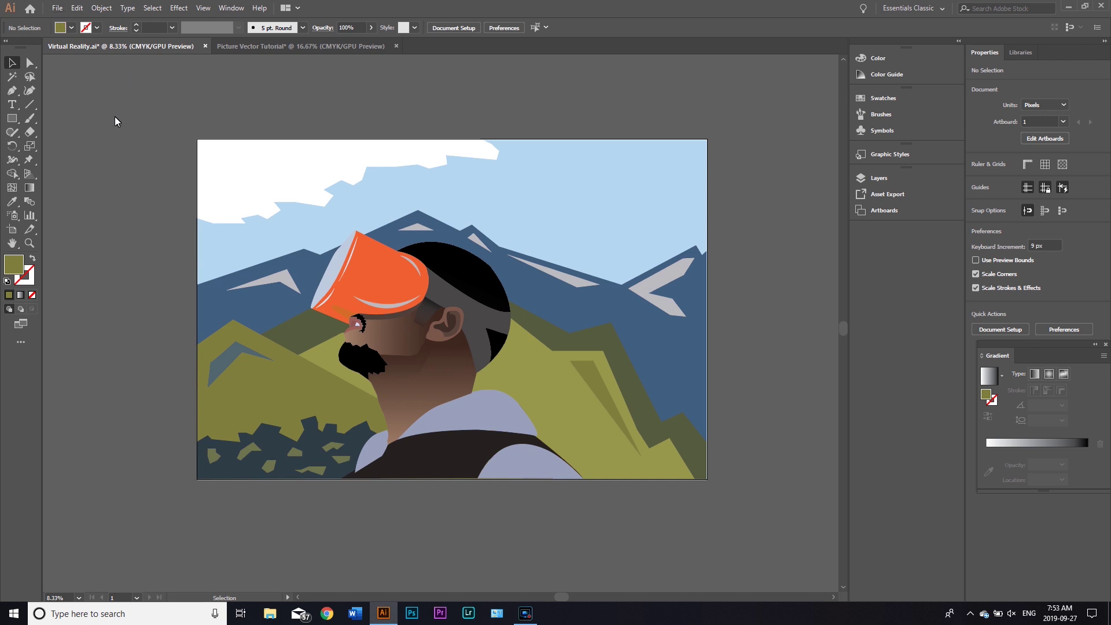
pyautogui.click(49, 9)
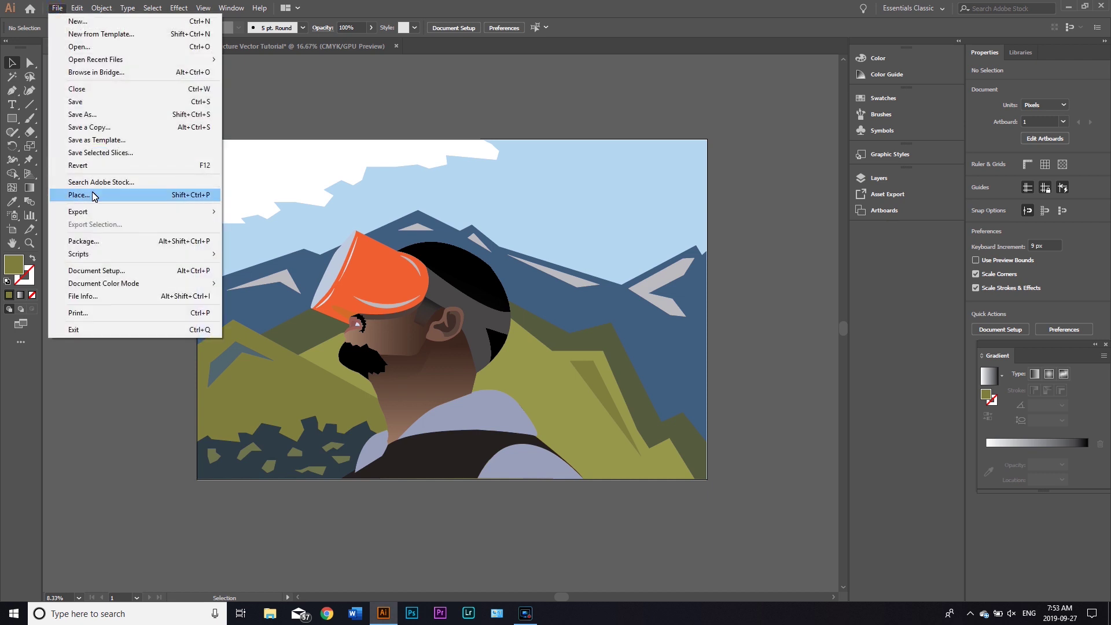
pyautogui.click(114, 115)
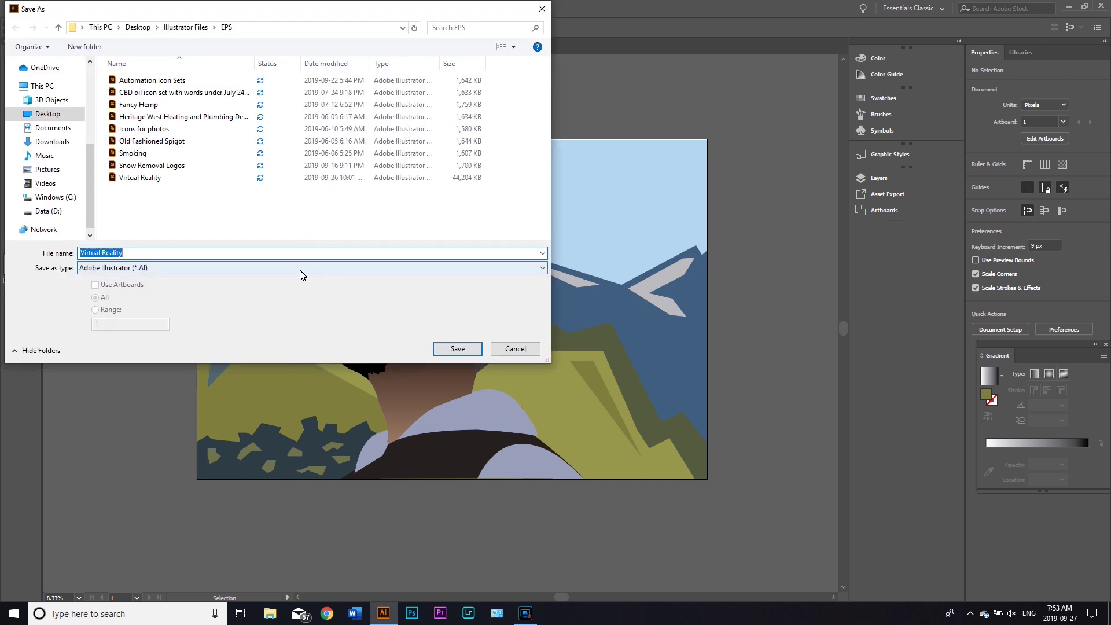
pyautogui.click(168, 269)
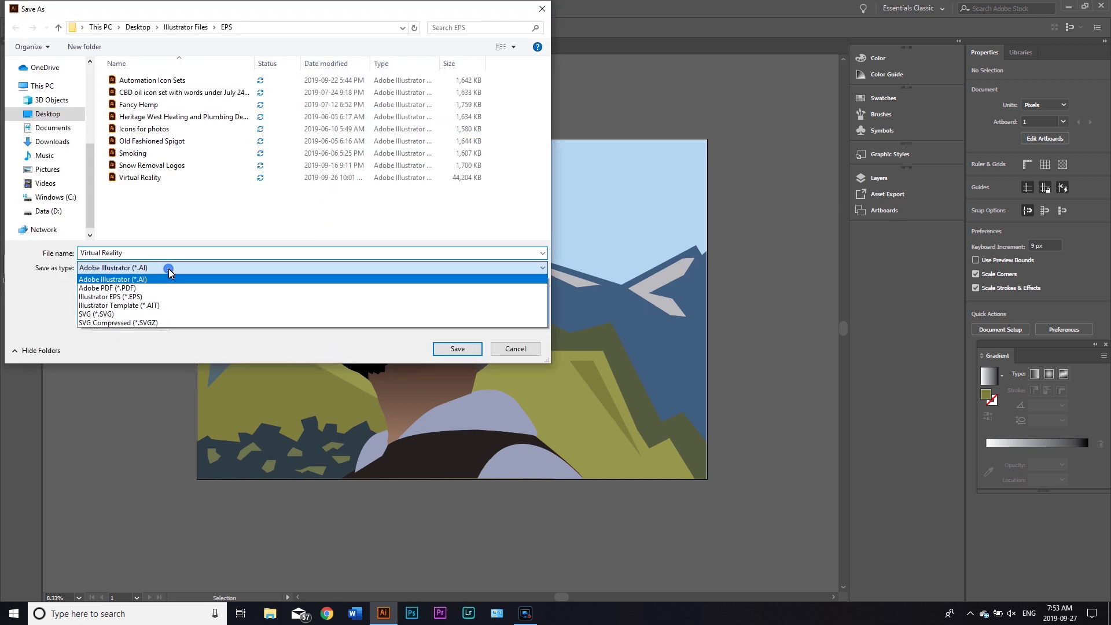
pyautogui.click(161, 297)
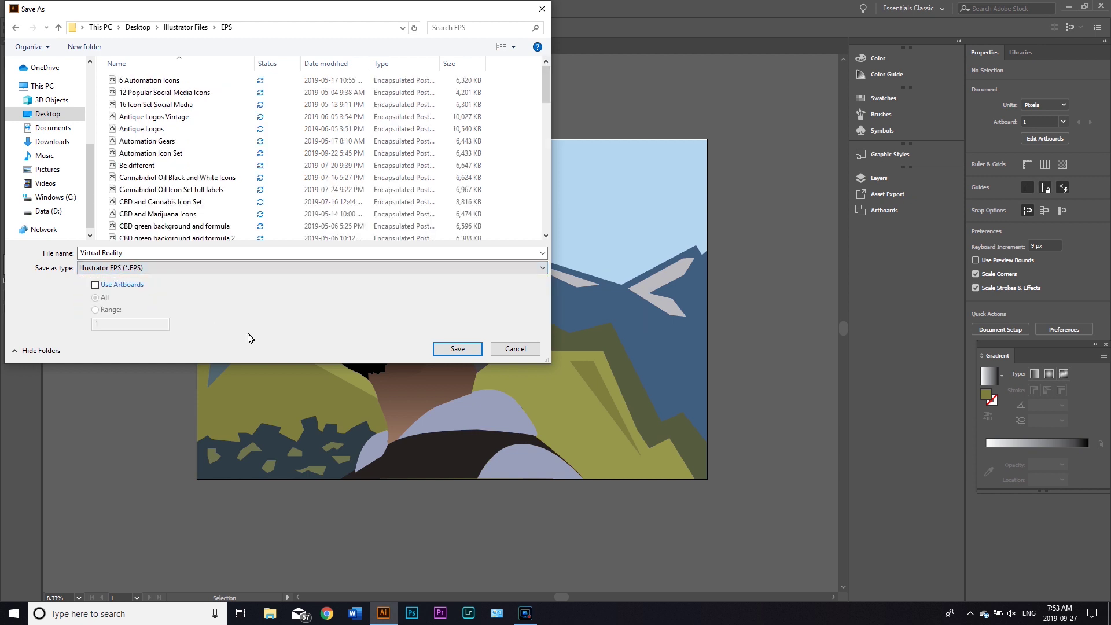
pyautogui.click(445, 350)
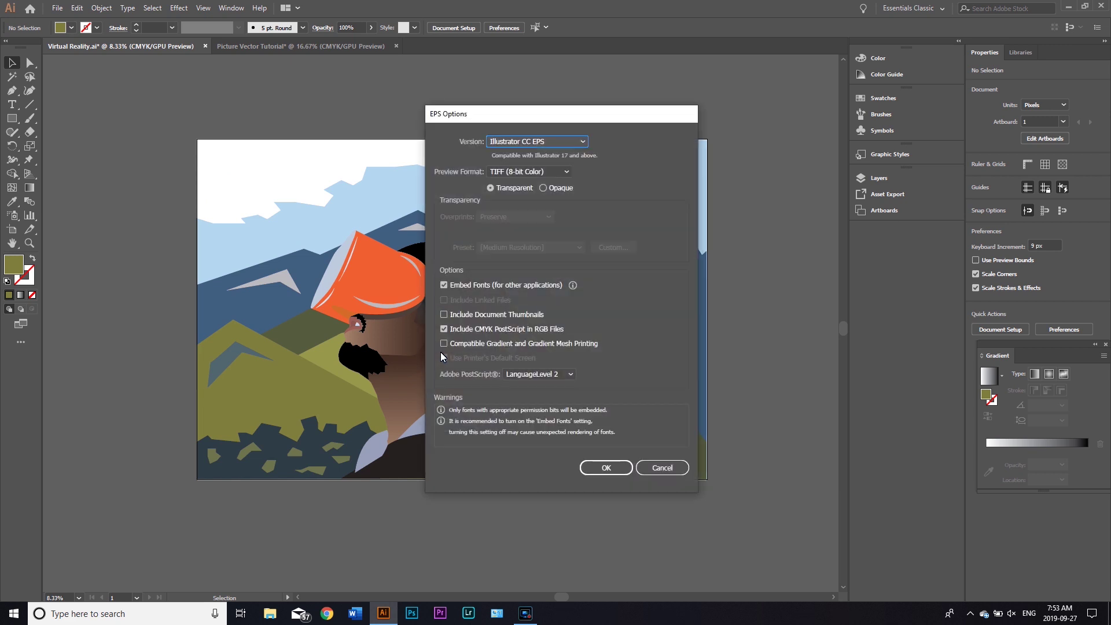
pyautogui.click(547, 146)
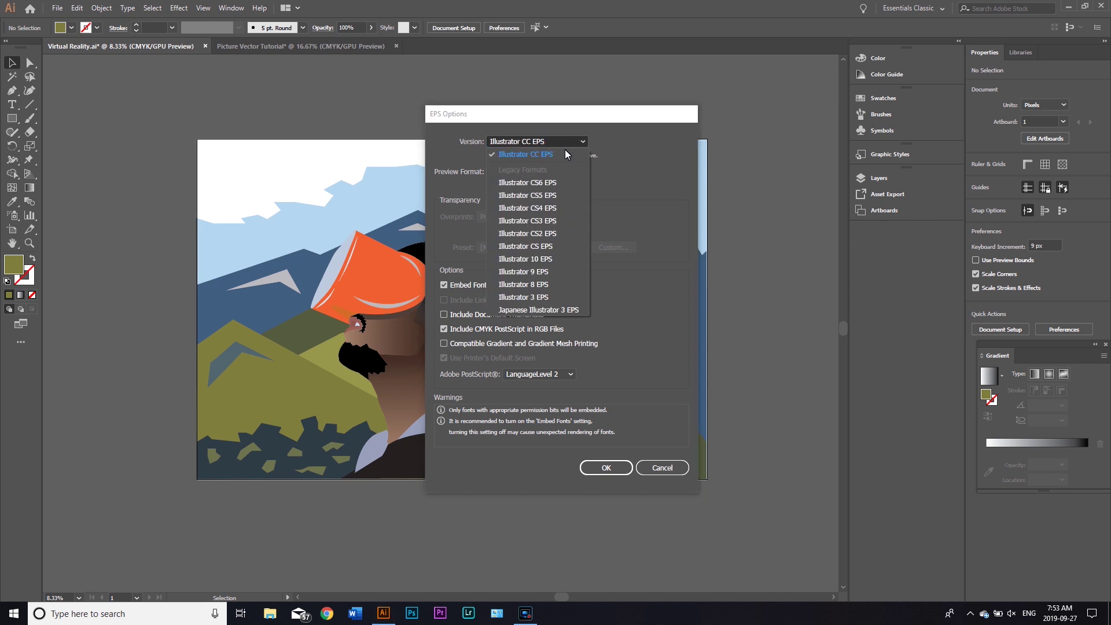
pyautogui.click(551, 260)
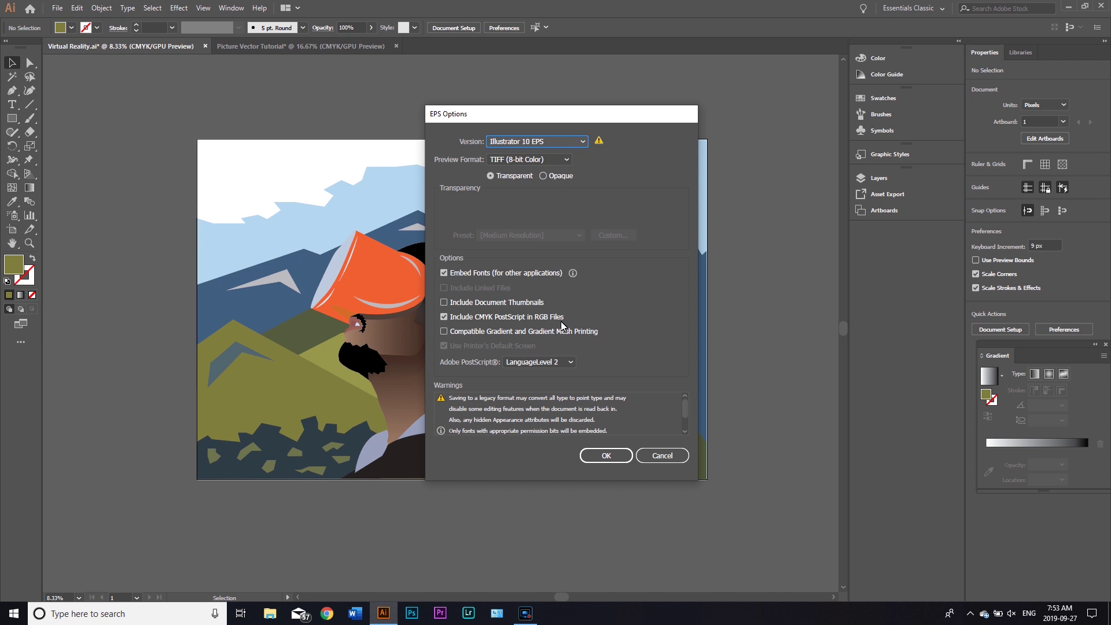
pyautogui.click(683, 457)
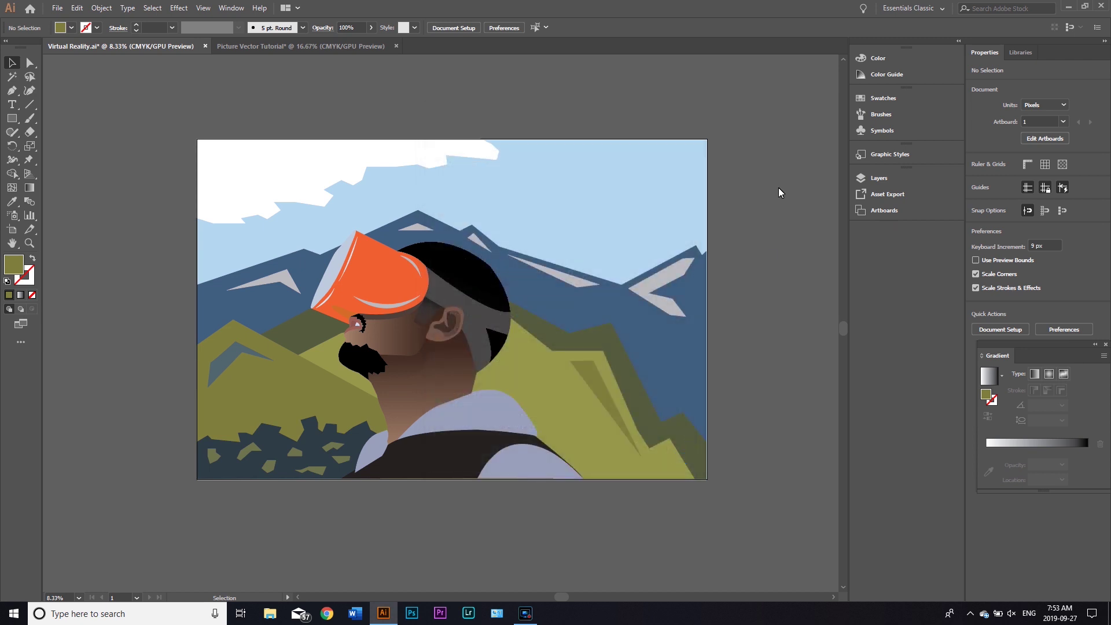
# Start exporting the illustration as Virtual Reality in JPEG format, look over the other available formats, and cancel the export
pyautogui.click(57, 8)
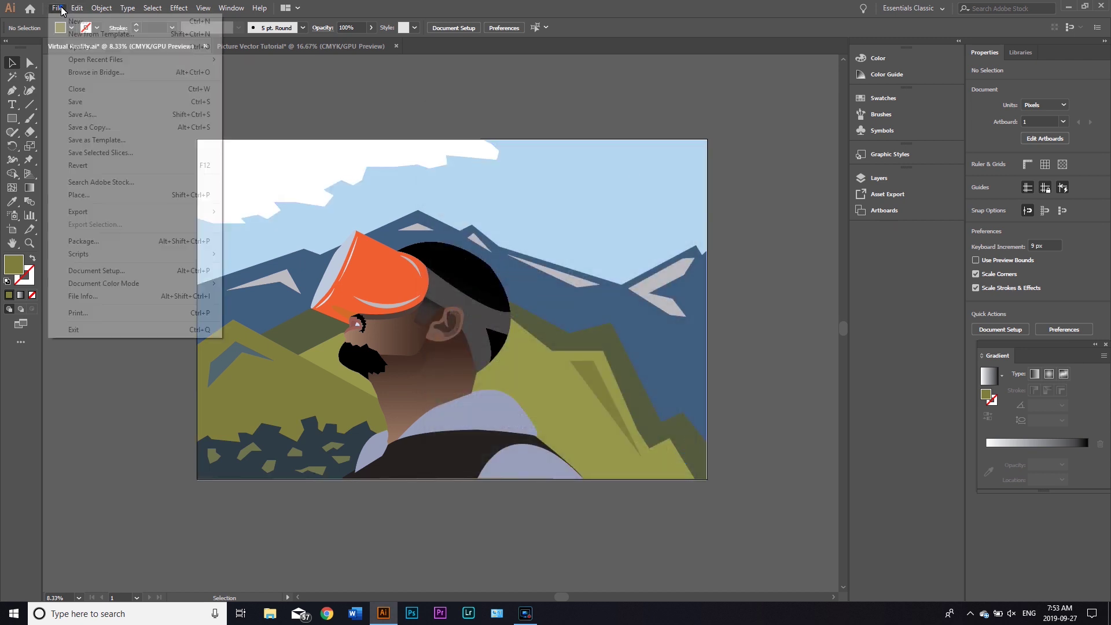
pyautogui.moveTo(96, 216)
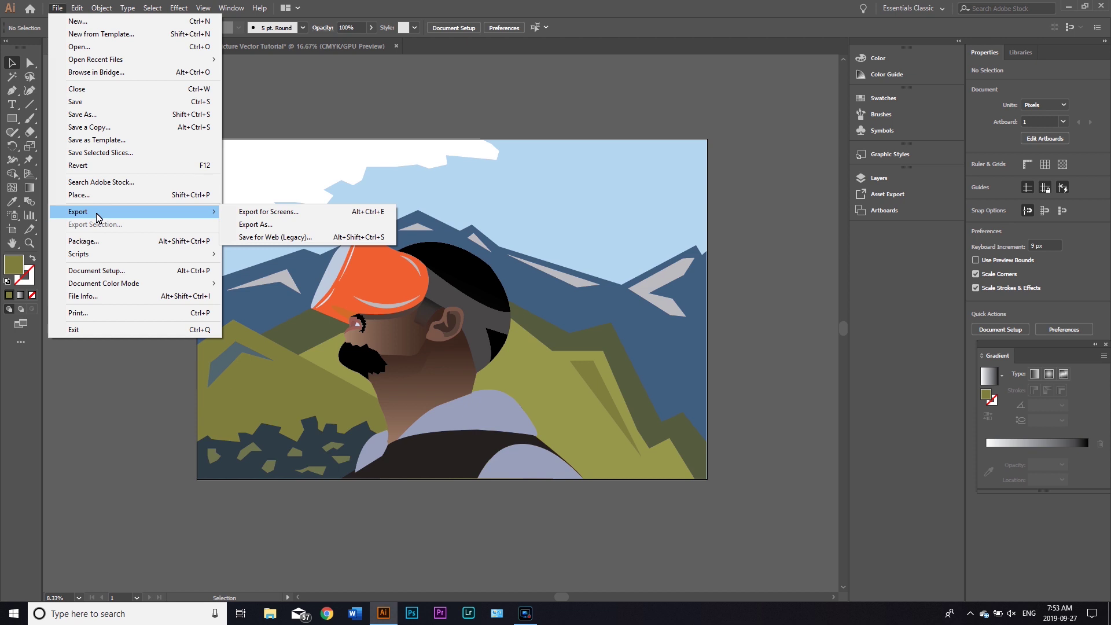
pyautogui.click(287, 224)
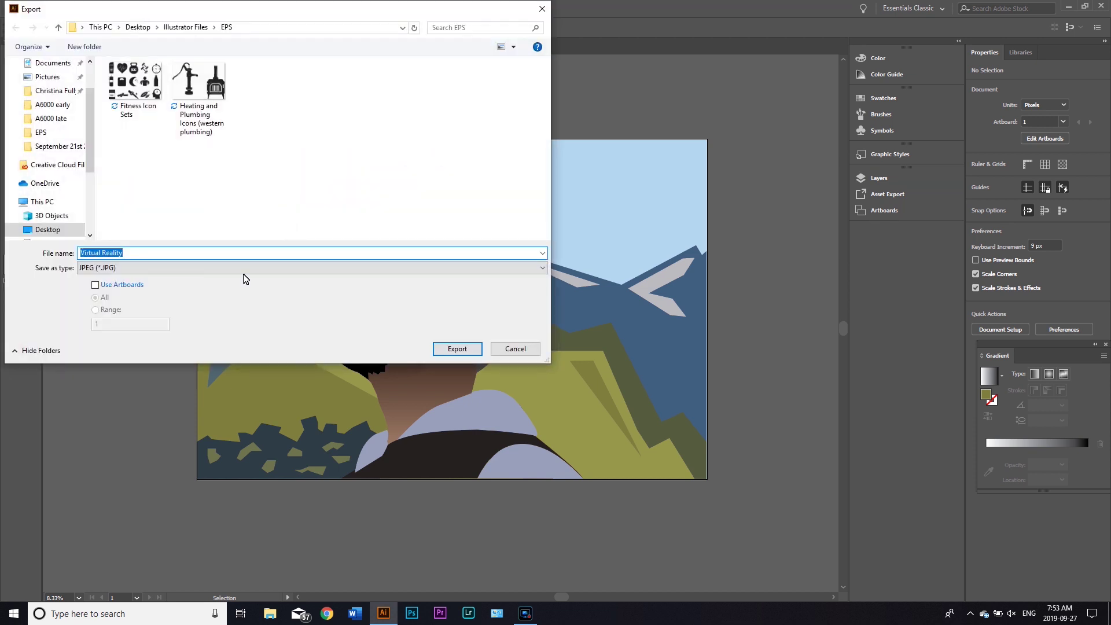
pyautogui.click(167, 272)
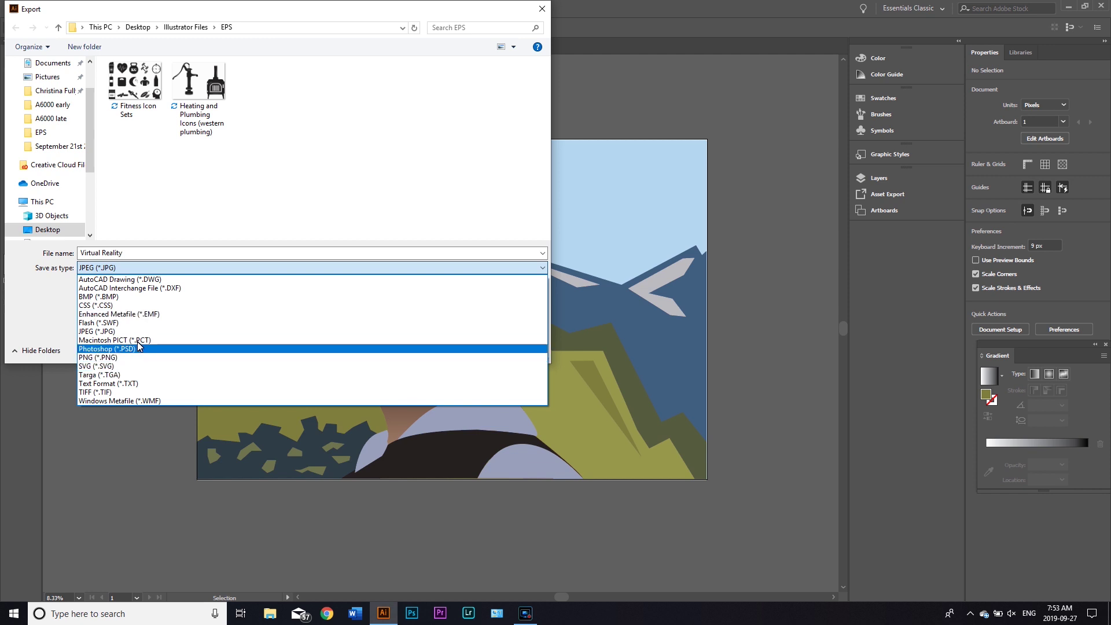
pyautogui.click(143, 331)
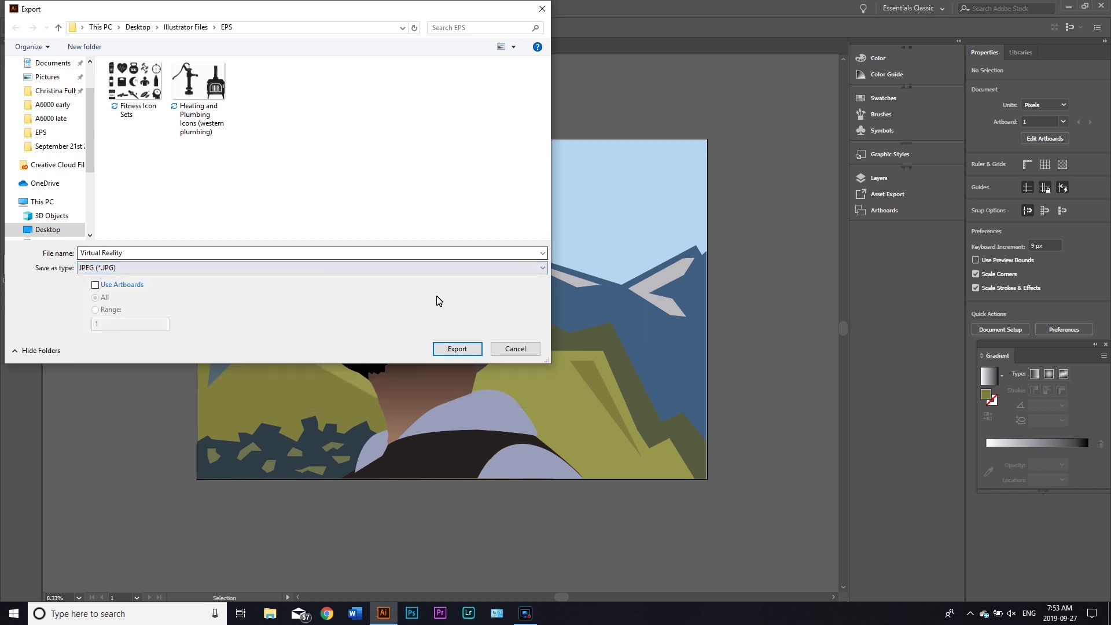
pyautogui.click(167, 268)
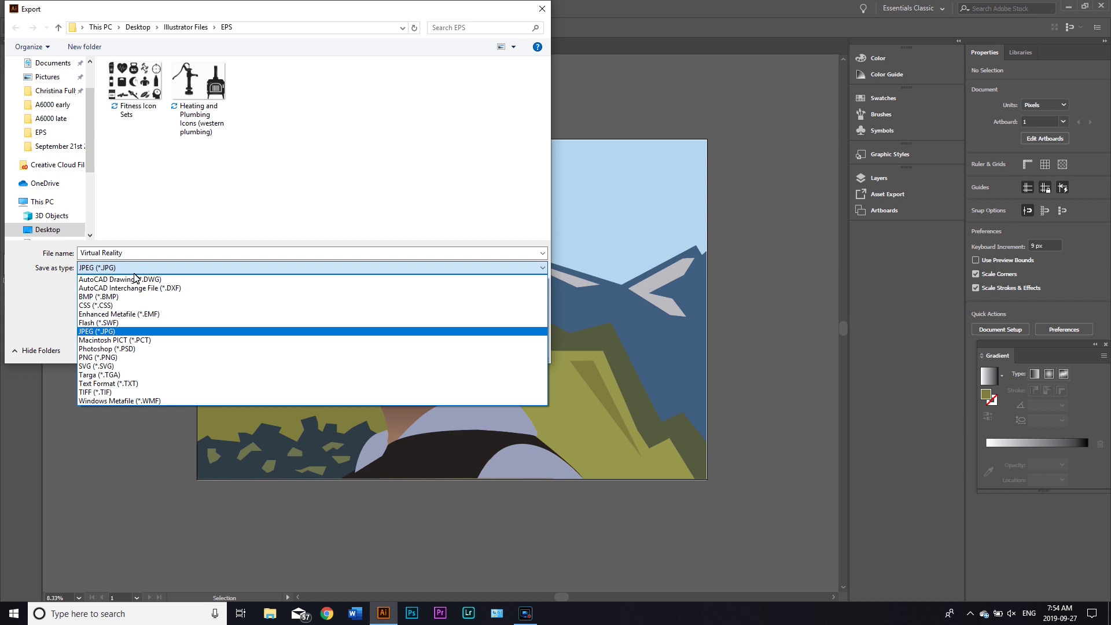
pyautogui.click(371, 210)
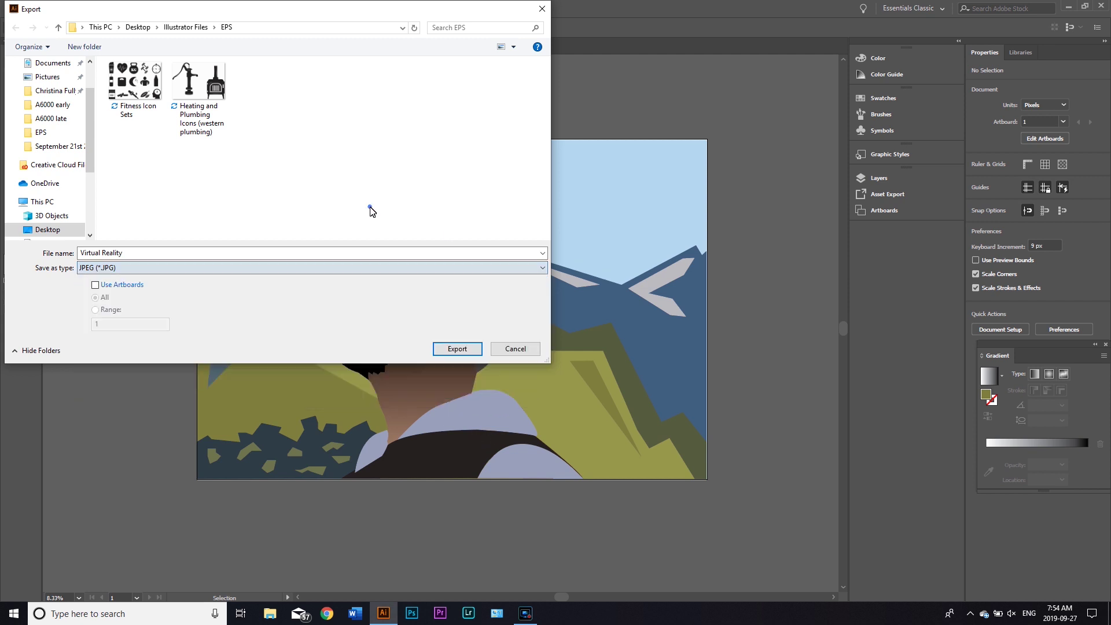
pyautogui.click(535, 347)
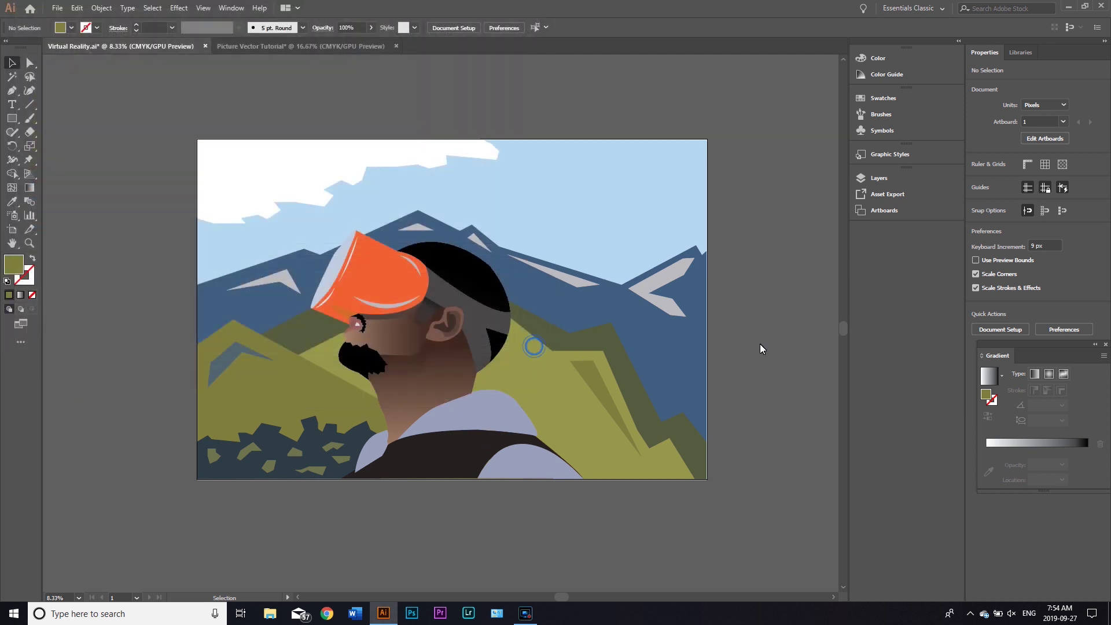